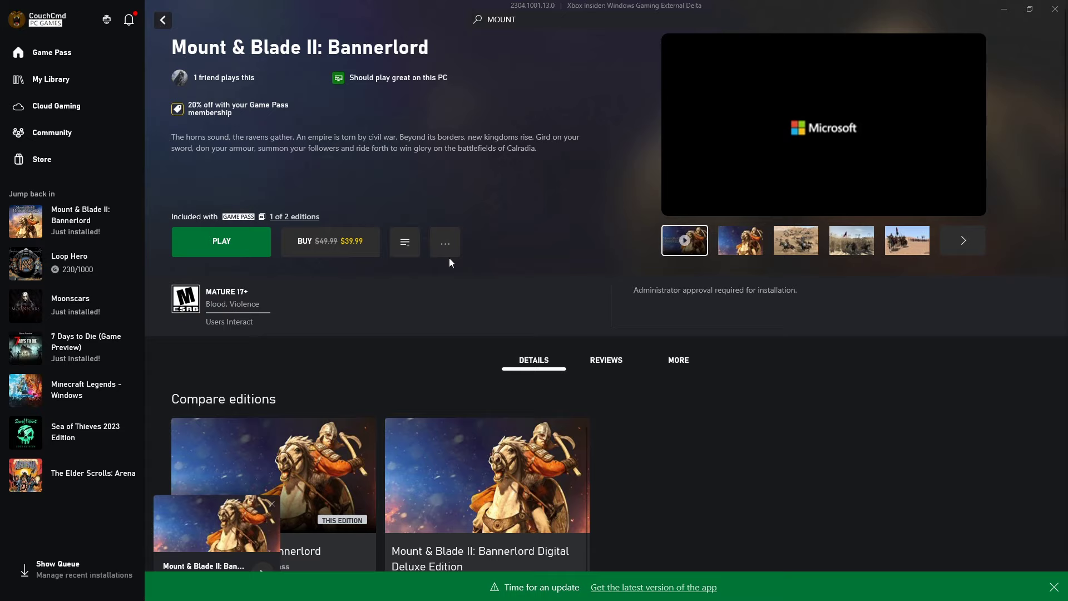
Open Mount & Blade II: Bannerlord's installation files from its management options and go to the game's Content folder
{"action": "left_click", "coordinate": [456, 251]}
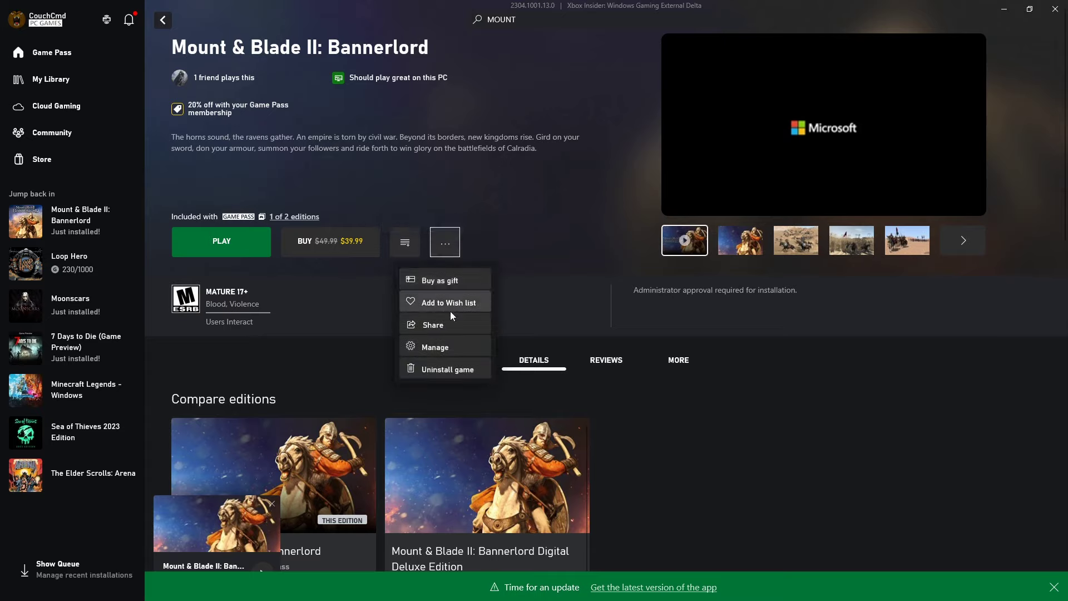
{"action": "left_click", "coordinate": [446, 350]}
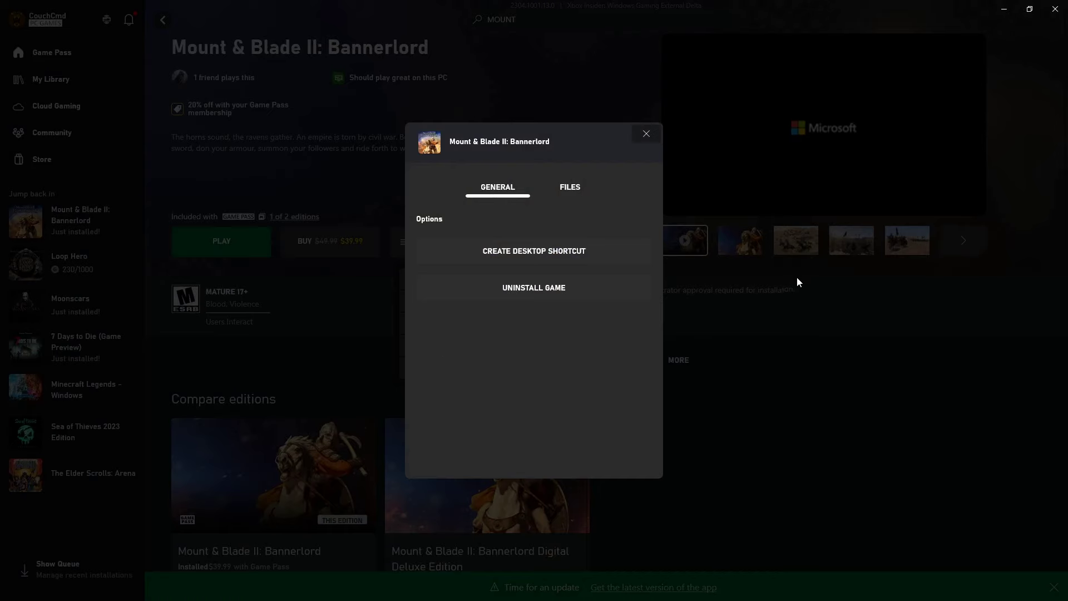
{"action": "left_click", "coordinate": [587, 195]}
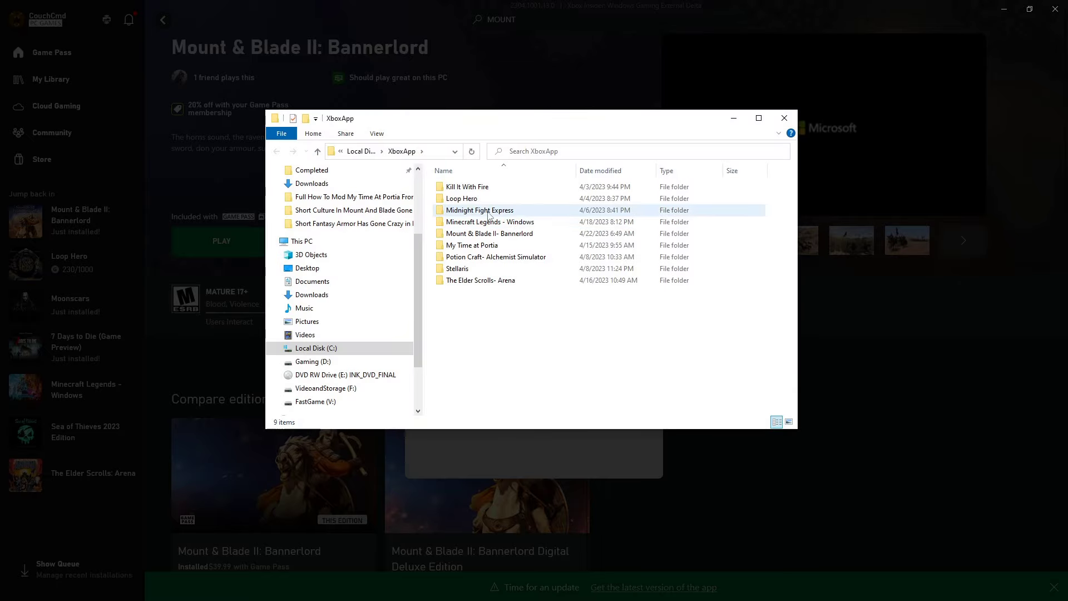
{"action": "double_click", "coordinate": [490, 233]}
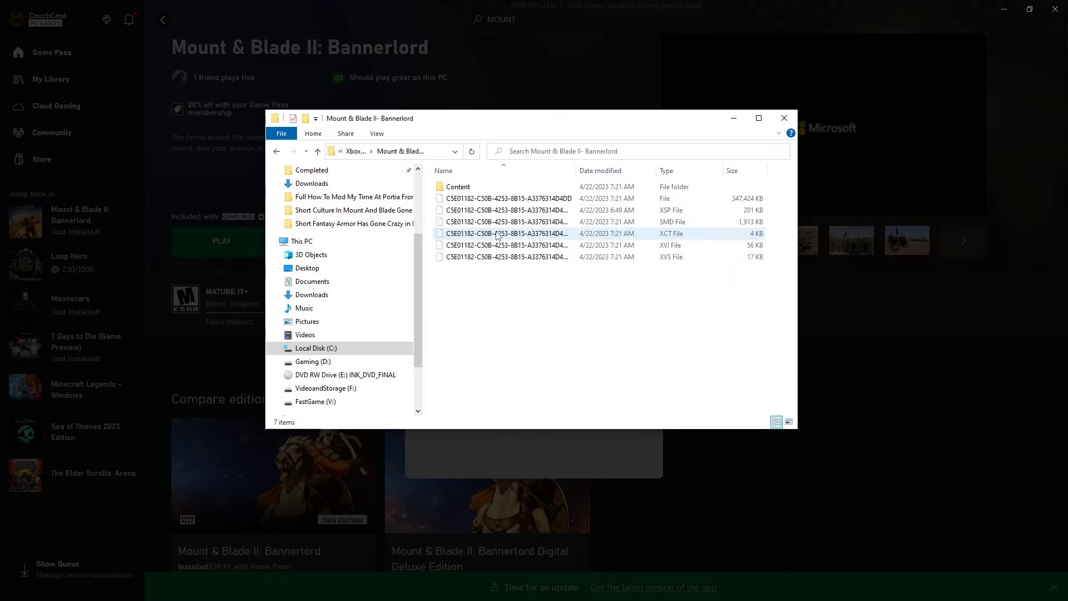
{"action": "double_click", "coordinate": [471, 188]}
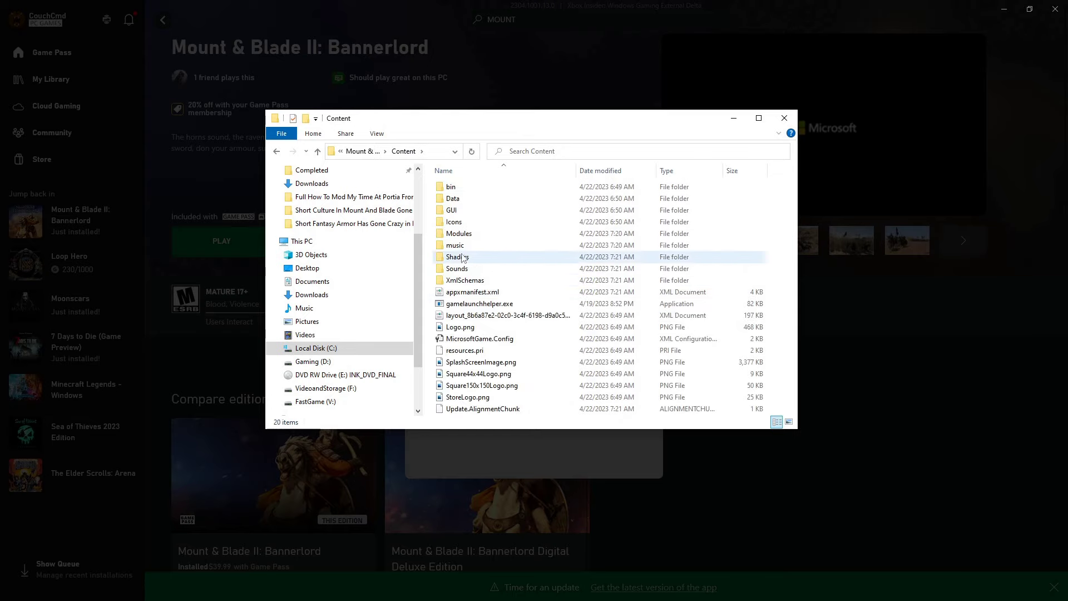
Look through the game's Modules folder and return to the Content folder
{"action": "left_click", "coordinate": [463, 234]}
{"action": "double_click", "coordinate": [462, 234]}
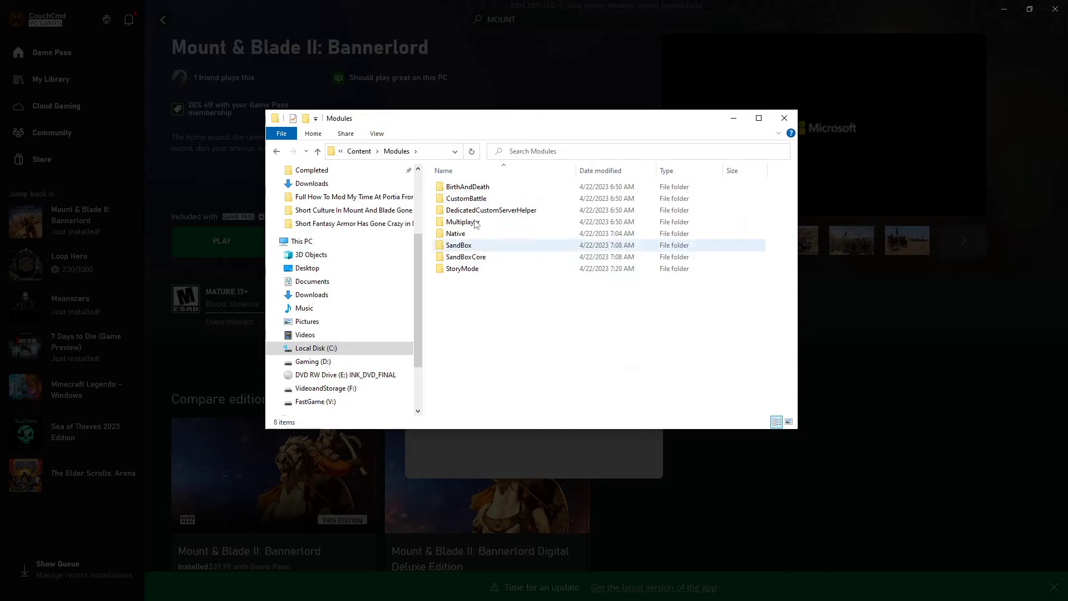
{"action": "left_click", "coordinate": [359, 150]}
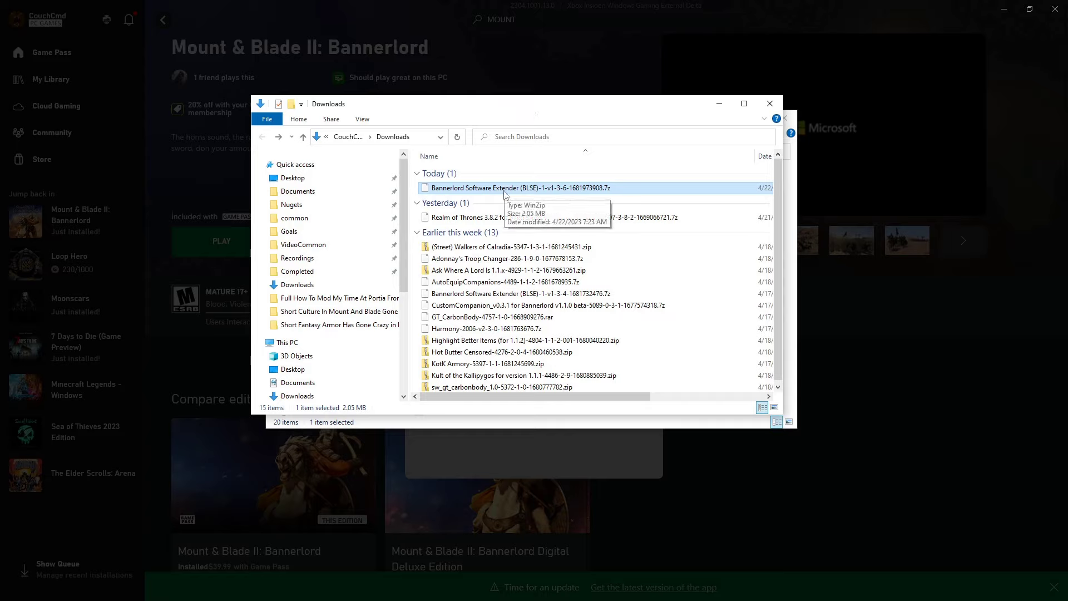
Extract the Bannerlord Software Extender (BLSE) v1-3-6 archive directly into the Downloads folder with 7-Zip
{"action": "right_click", "coordinate": [504, 191]}
{"action": "mouse_move", "coordinate": [640, 248]}
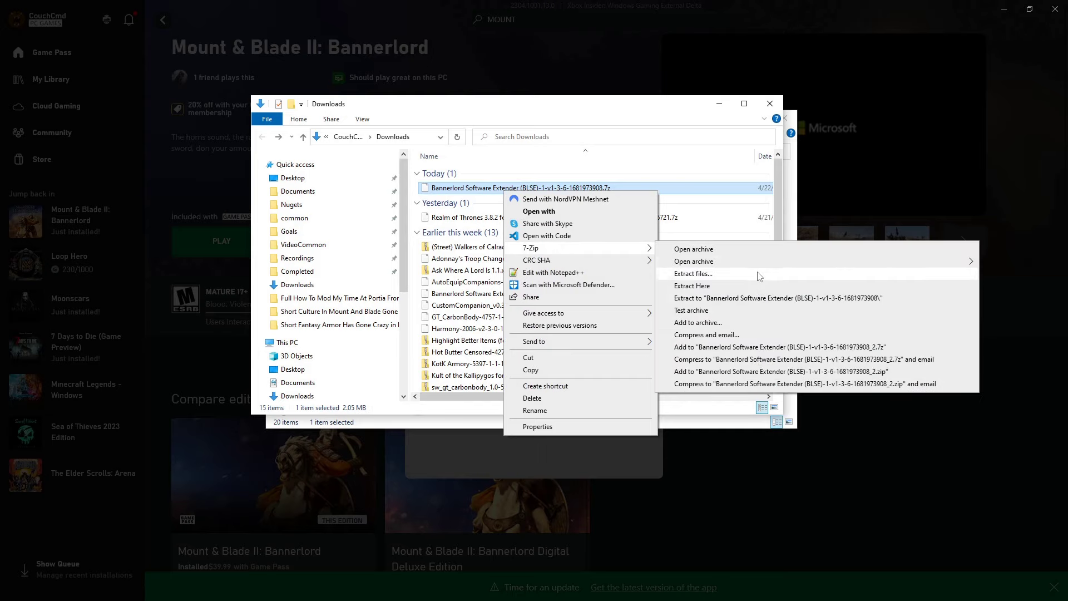
{"action": "left_click", "coordinate": [740, 287]}
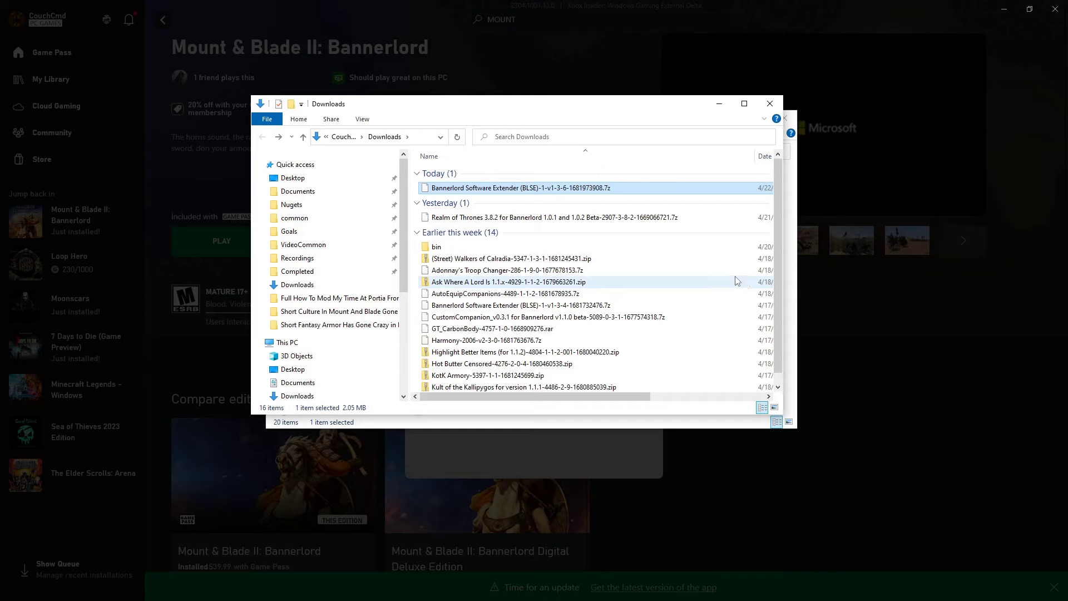
Extract the Harmony-2006-v2-3-0 archive into its own folder in Downloads with 7-Zip
{"action": "right_click", "coordinate": [484, 340]}
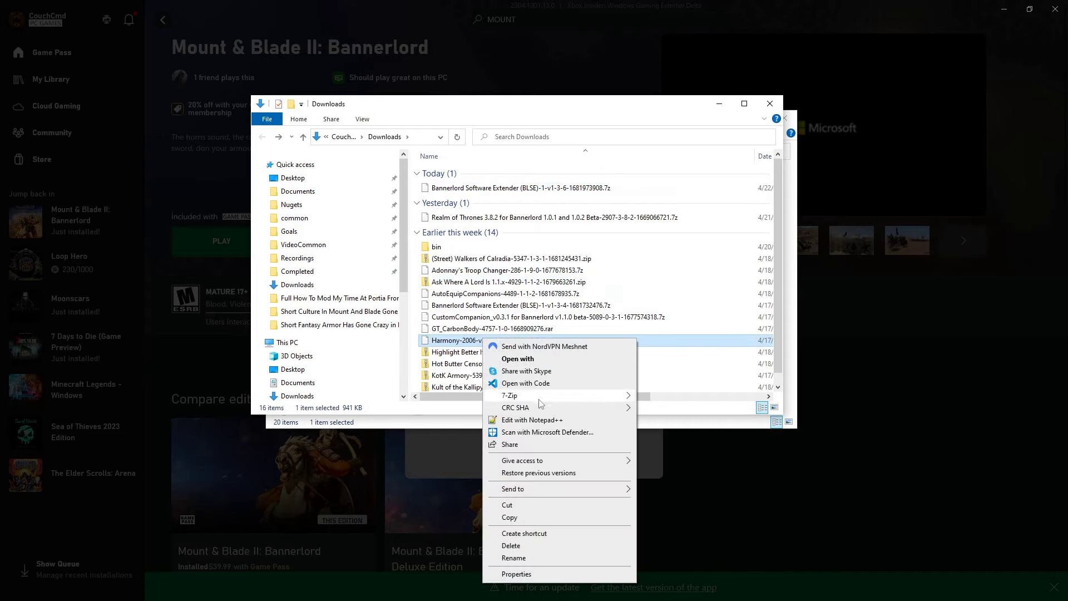
{"action": "mouse_move", "coordinate": [541, 397]}
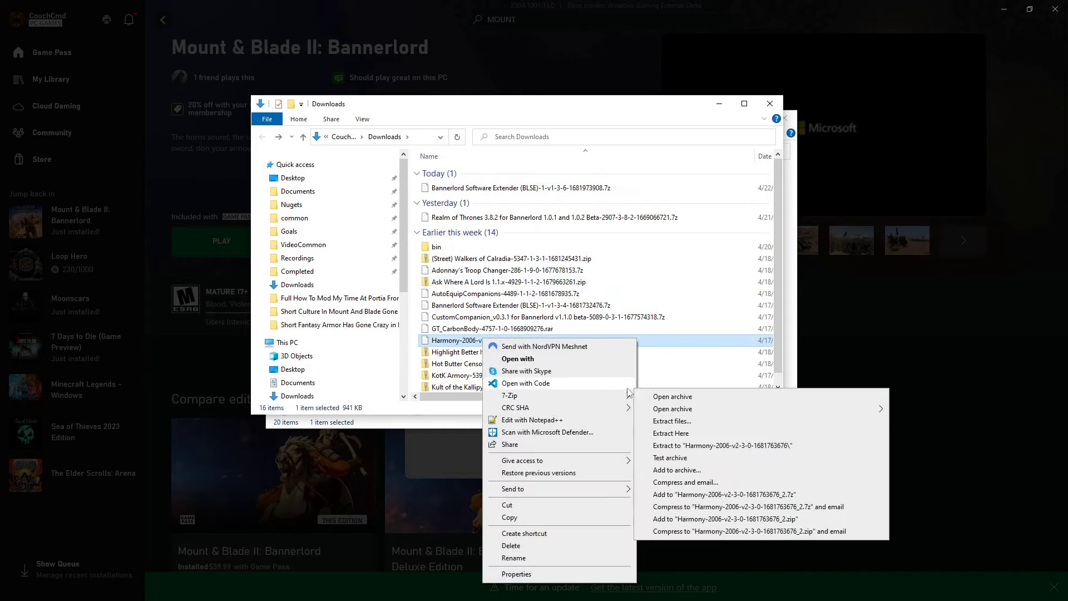
{"action": "left_click", "coordinate": [687, 422]}
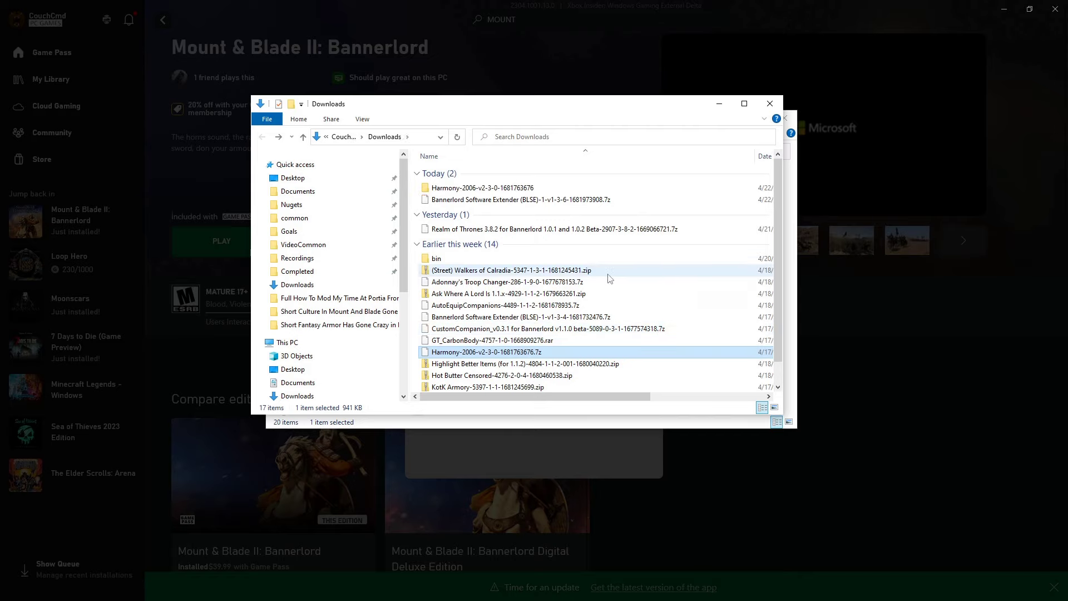
Inspect the extracted bin folder and its Gaming.Desktop.x64_Shipping_Client subfolder, and return to Downloads
{"action": "scroll", "coordinate": [452, 239], "scroll_direction": "down", "scroll_amount": 1}
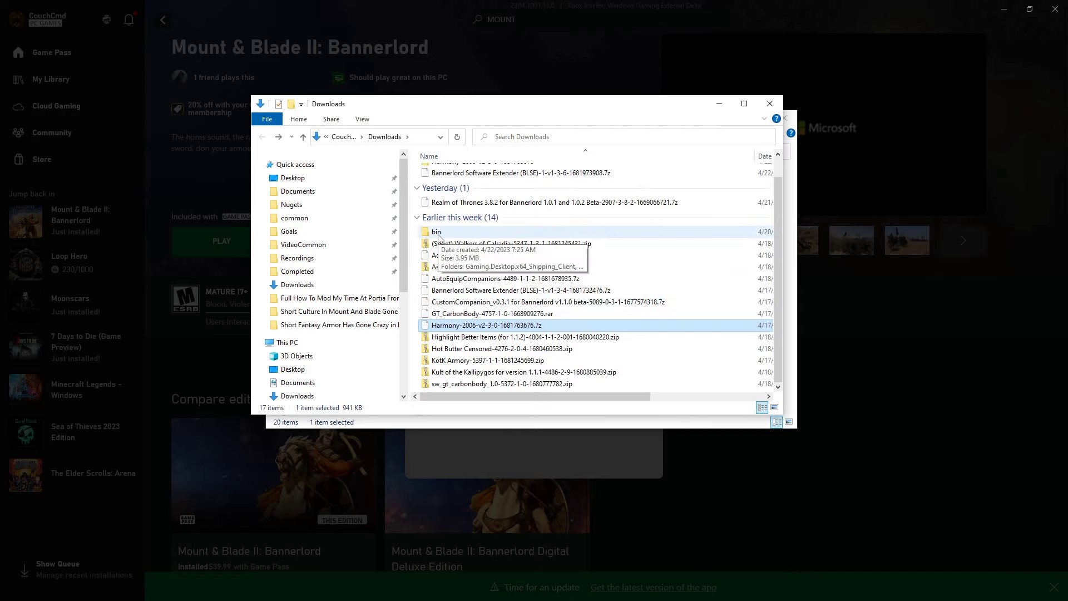
{"action": "scroll", "coordinate": [477, 231], "scroll_direction": "up", "scroll_amount": 1}
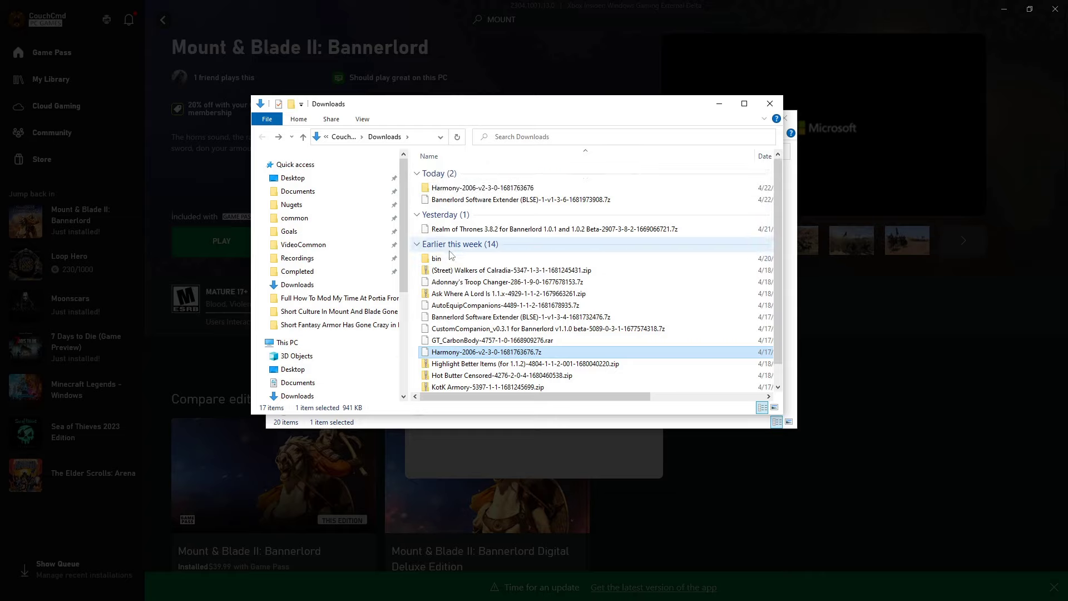
{"action": "double_click", "coordinate": [437, 258]}
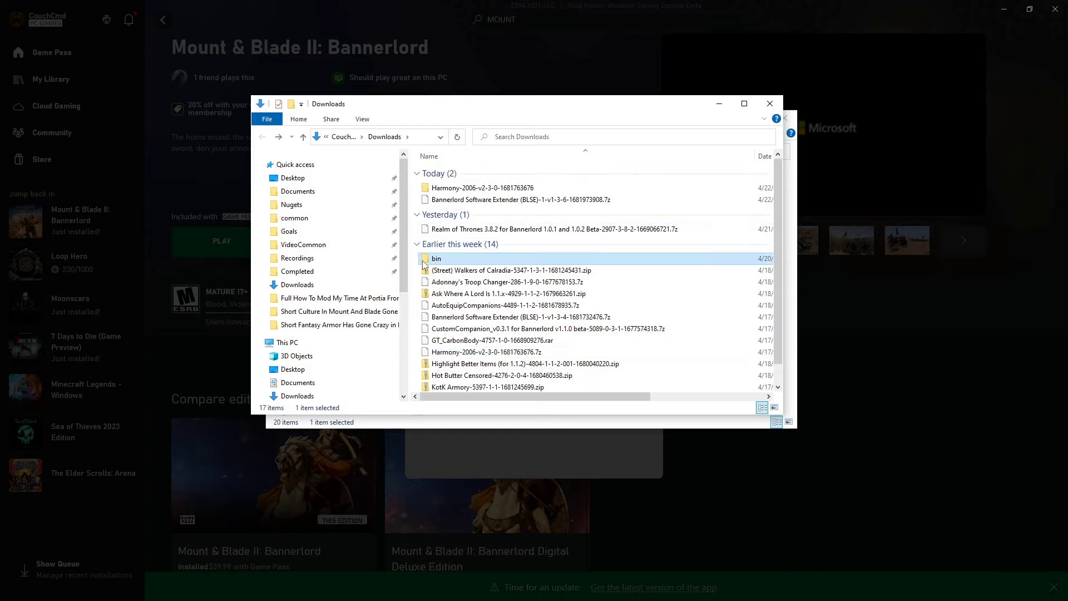
{"action": "double_click", "coordinate": [484, 172]}
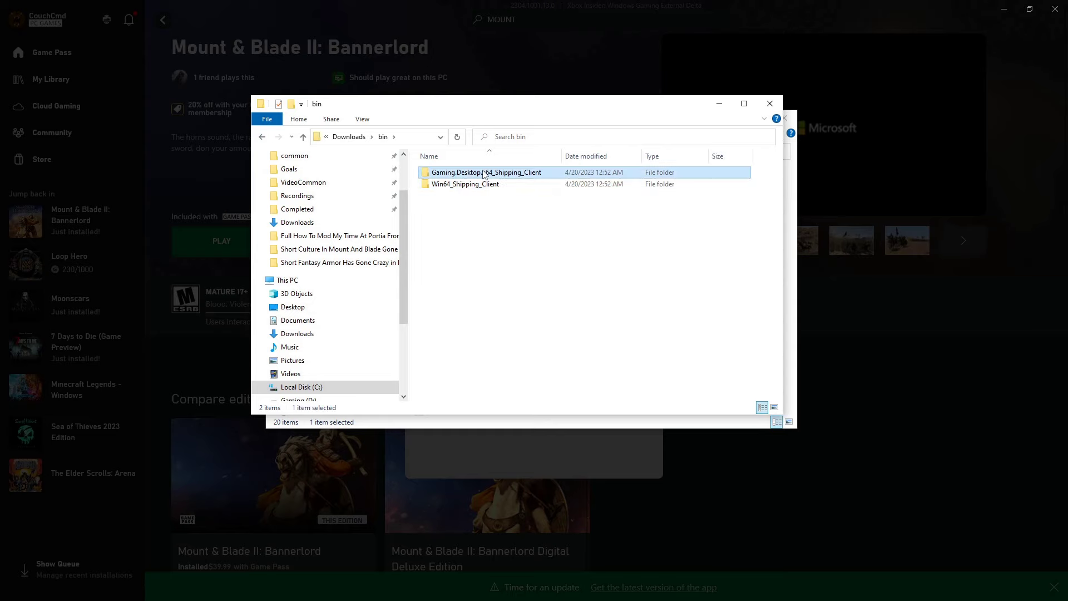
{"action": "left_click", "coordinate": [262, 137]}
{"action": "left_click", "coordinate": [262, 137]}
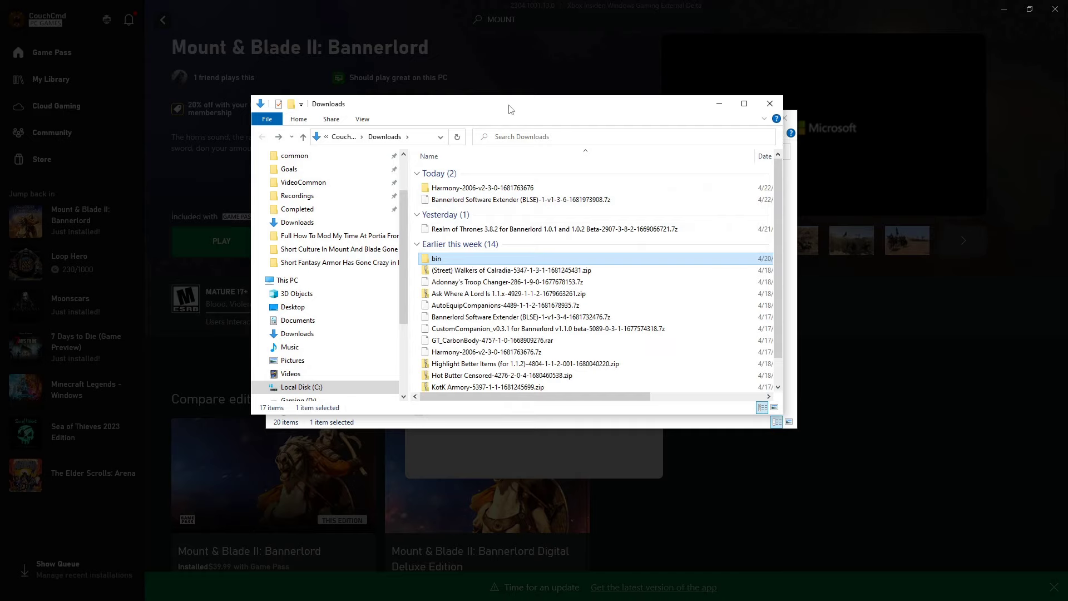
Arrange the Downloads and Content windows so both are reachable, and move the extracted bin folder into the game's Content folder
{"action": "left_click_drag", "start_coordinate": [511, 109], "coordinate": [514, 201]}
{"action": "left_click", "coordinate": [522, 89]}
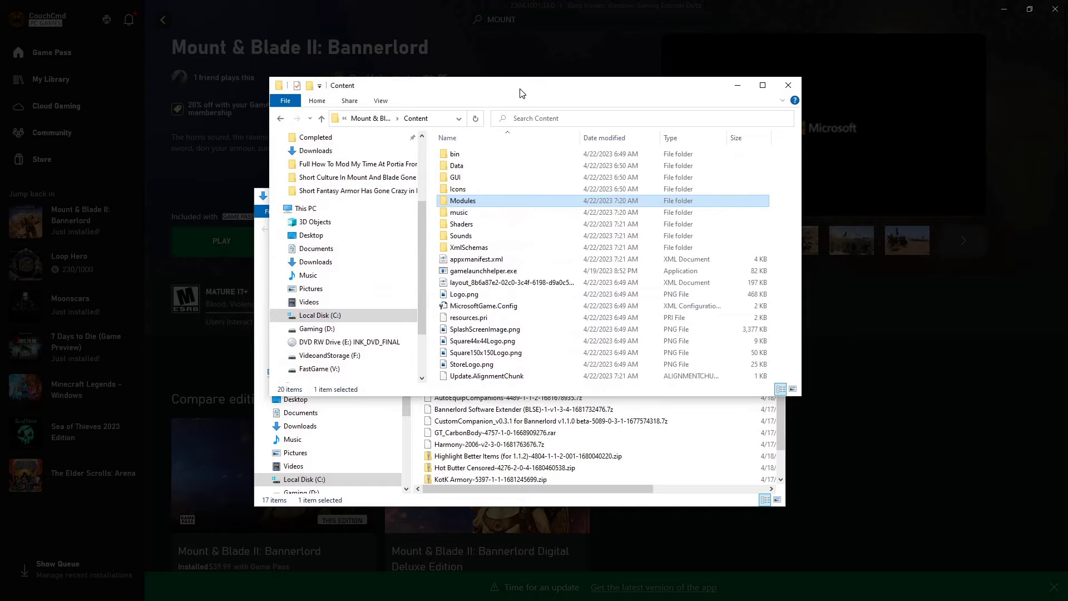
{"action": "left_click_drag", "start_coordinate": [522, 93], "coordinate": [692, 32]}
{"action": "left_click_drag", "start_coordinate": [408, 198], "coordinate": [263, 213]}
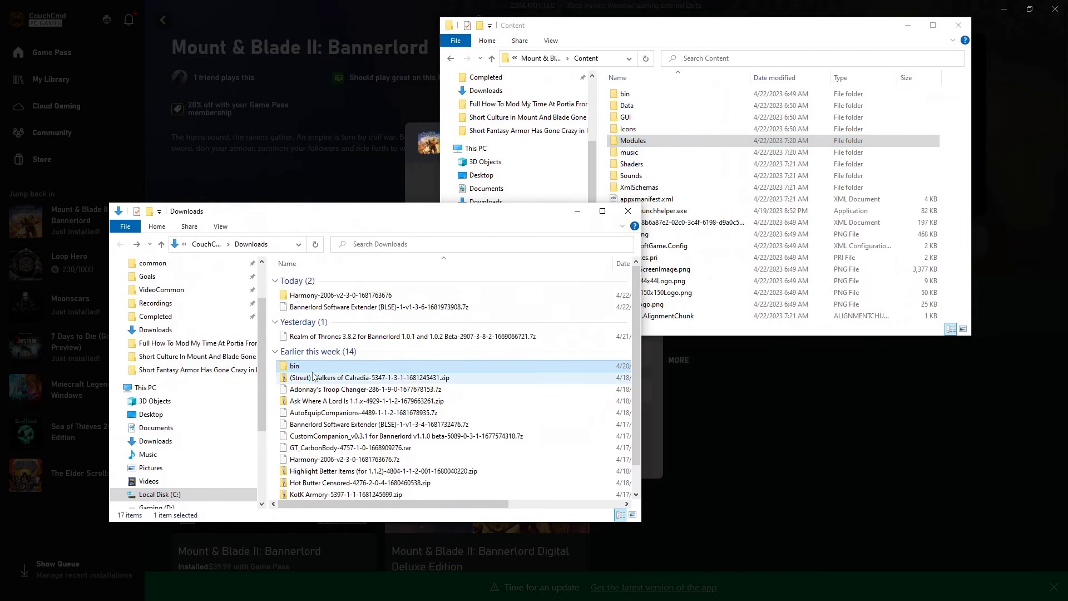
{"action": "left_click_drag", "start_coordinate": [311, 371], "coordinate": [949, 277]}
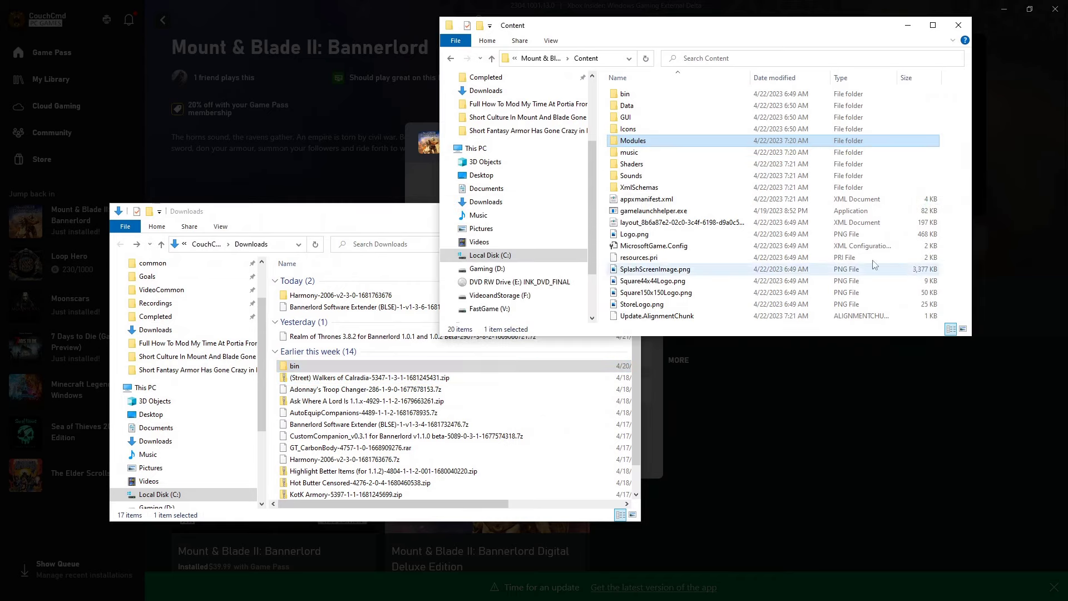
Check the game's bin\Gaming.Desktop.x64_Shipping_Client folder for the BLSE files and return to Content
{"action": "double_click", "coordinate": [639, 97]}
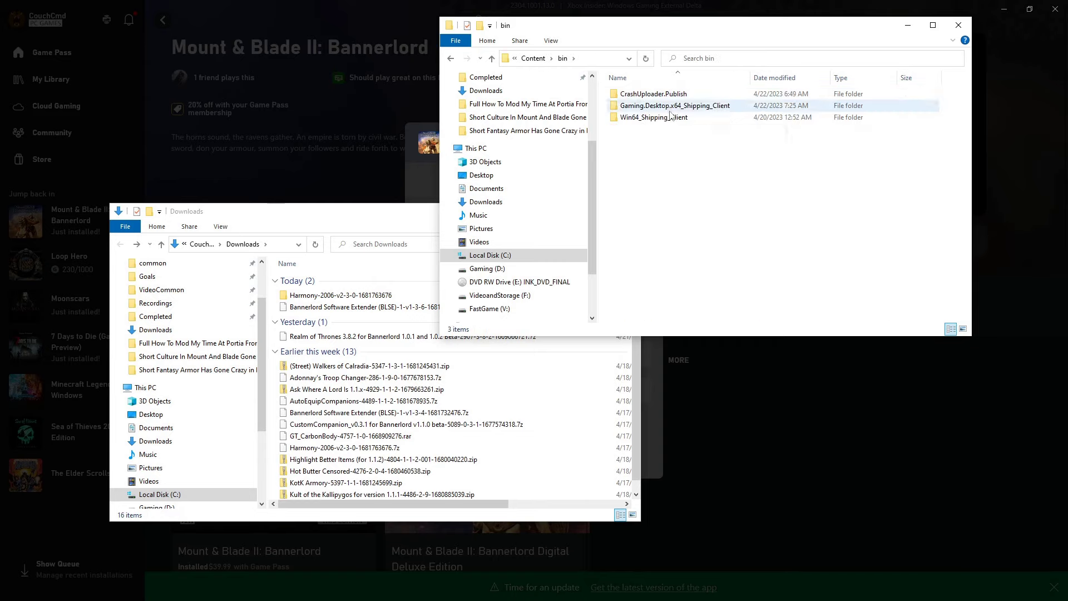
{"action": "double_click", "coordinate": [673, 106]}
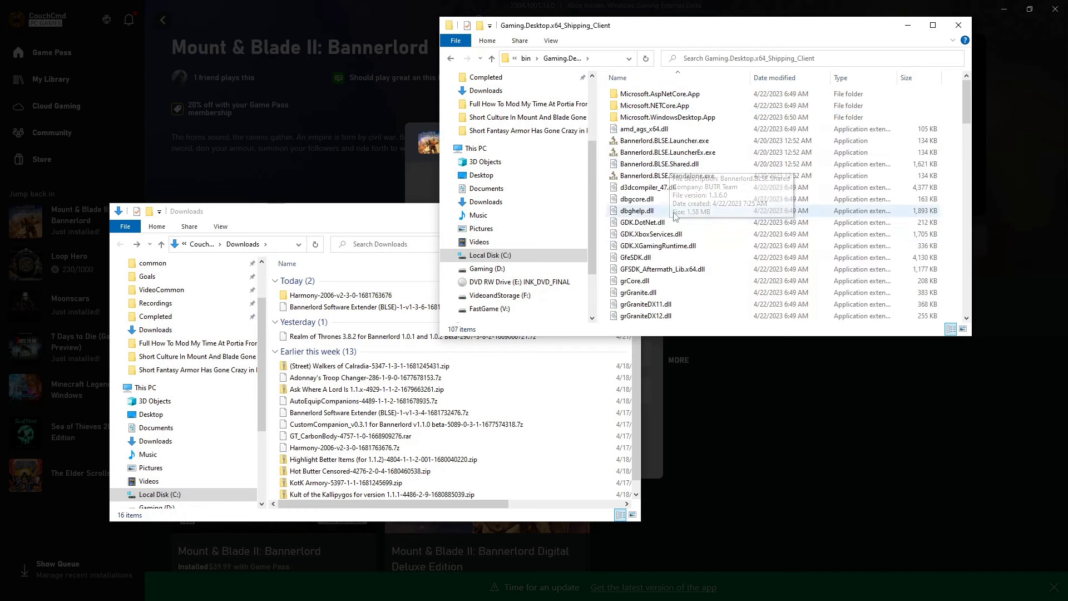
{"action": "left_click", "coordinate": [451, 59]}
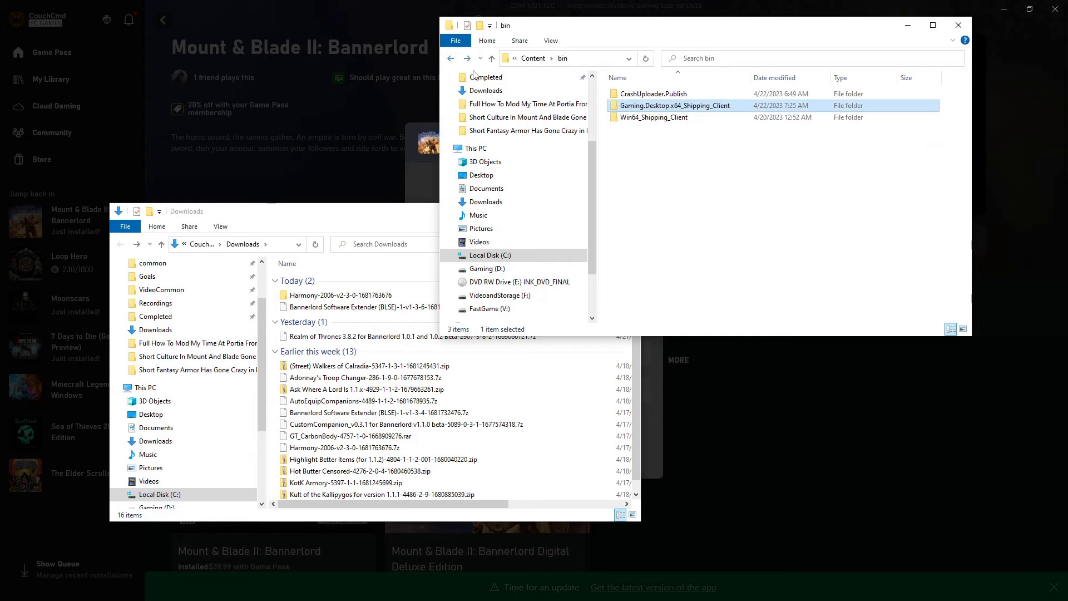
{"action": "left_click", "coordinate": [455, 58]}
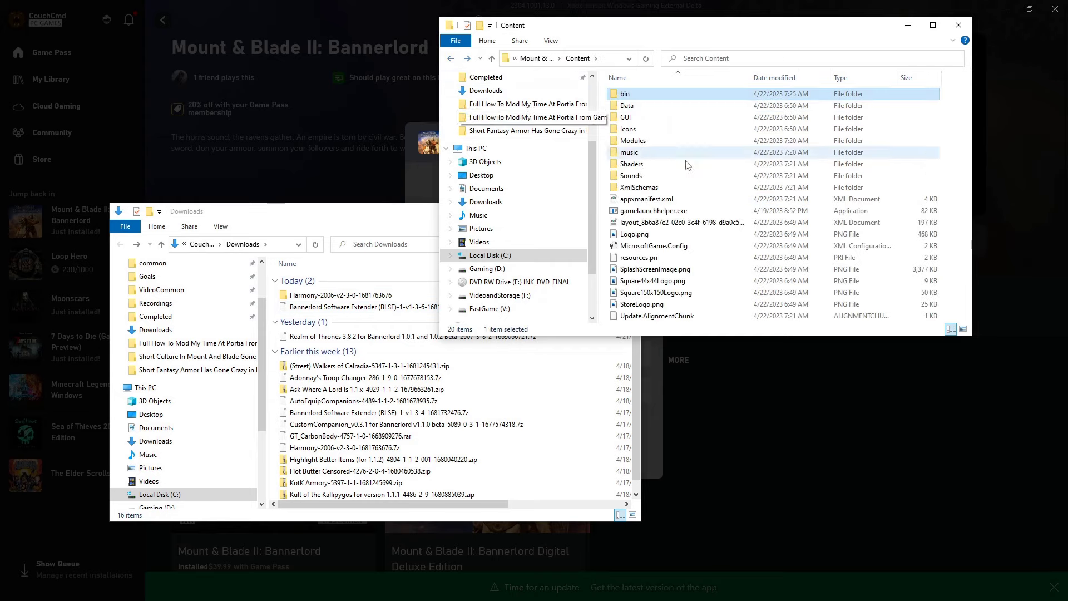
Move the Bannerlord.Harmony folder from the extracted Harmony archive into the game's Modules folder, and return the source window to Downloads
{"action": "double_click", "coordinate": [635, 141]}
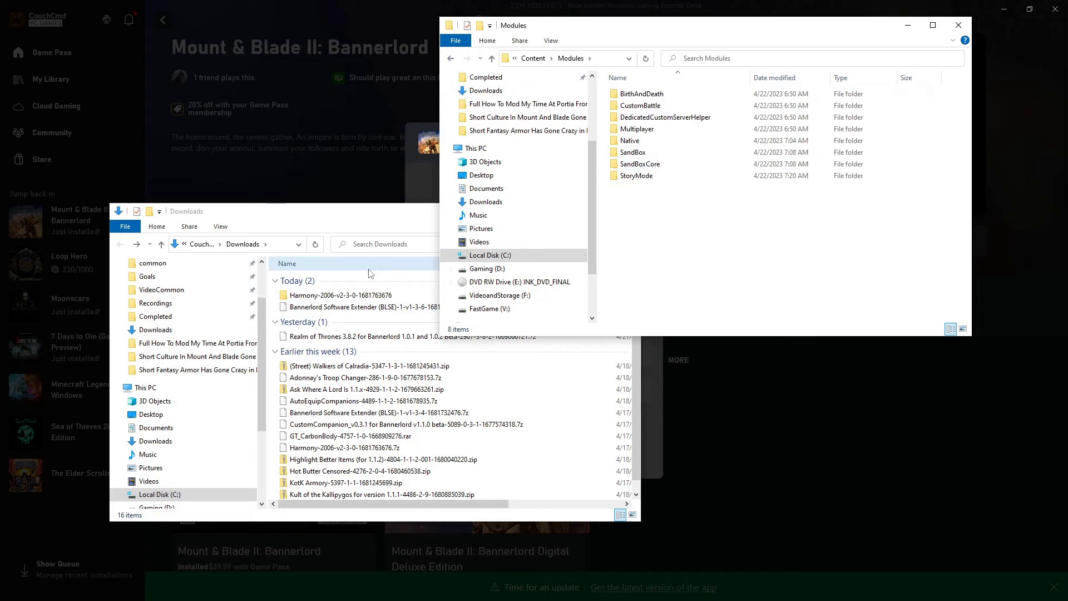
{"action": "left_click", "coordinate": [411, 281]}
{"action": "double_click", "coordinate": [401, 294]}
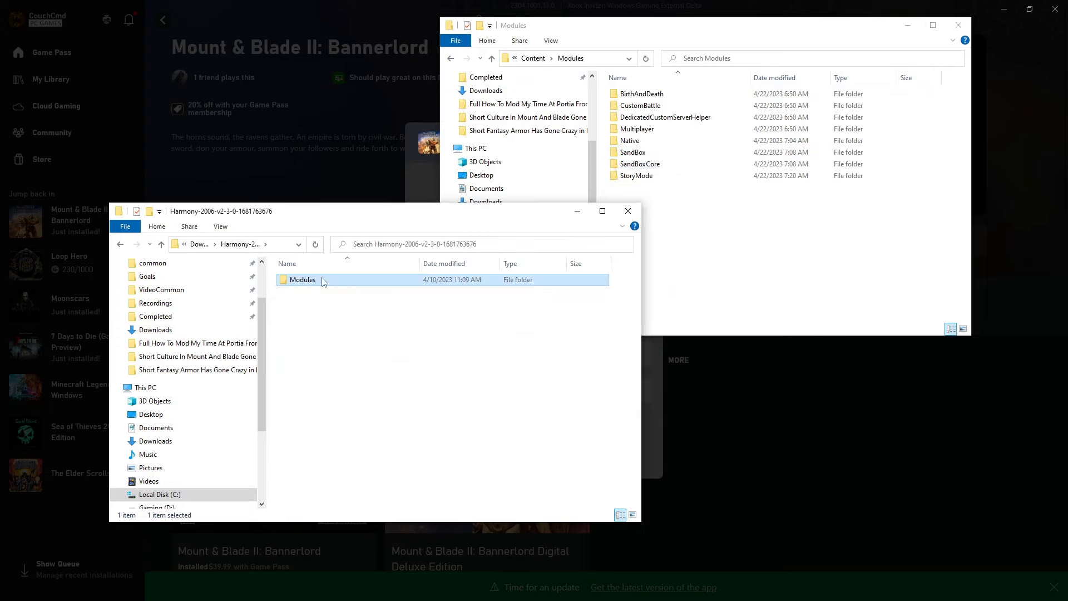
{"action": "left_click_drag", "start_coordinate": [304, 279], "coordinate": [813, 256]}
{"action": "double_click", "coordinate": [310, 285]}
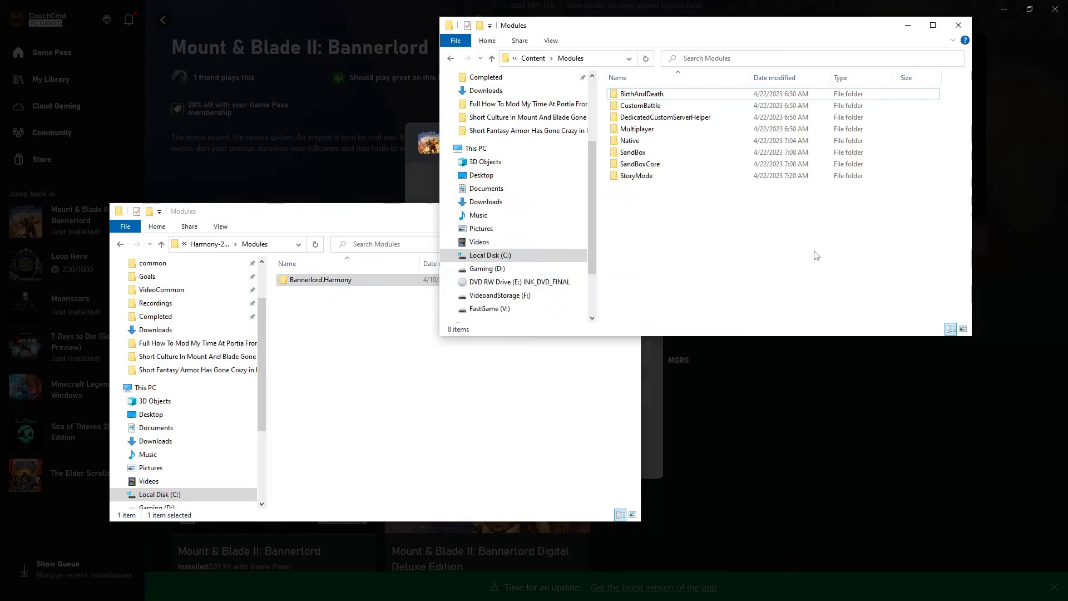
{"action": "left_click", "coordinate": [121, 244]}
{"action": "left_click", "coordinate": [120, 245]}
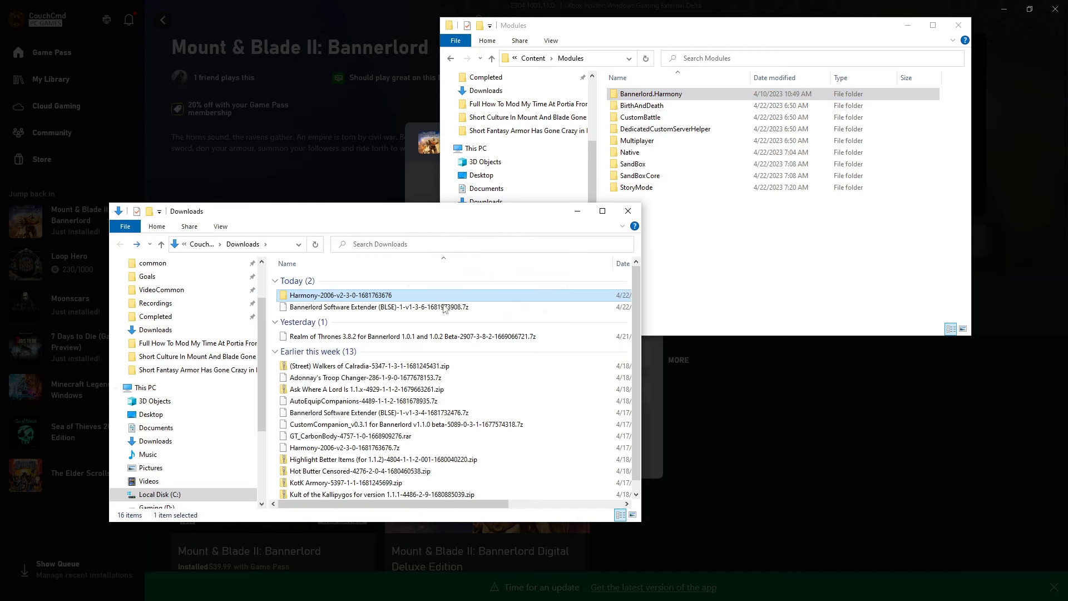
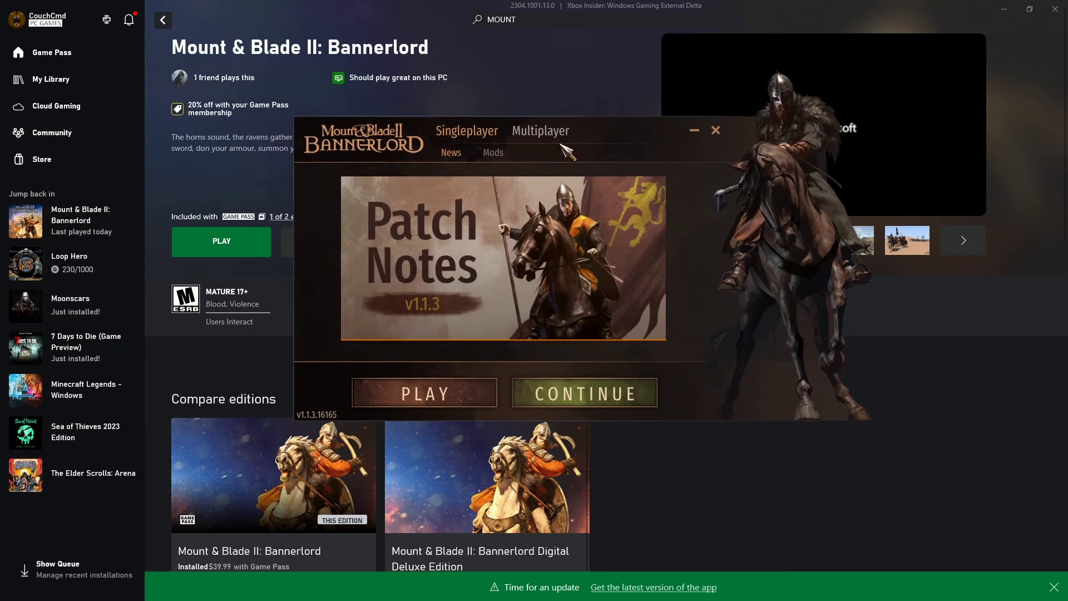
Review the launcher's mod list, start the modded singleplayer game despite the dependency caution, and decline uploading the problem files
{"action": "left_click", "coordinate": [493, 152]}
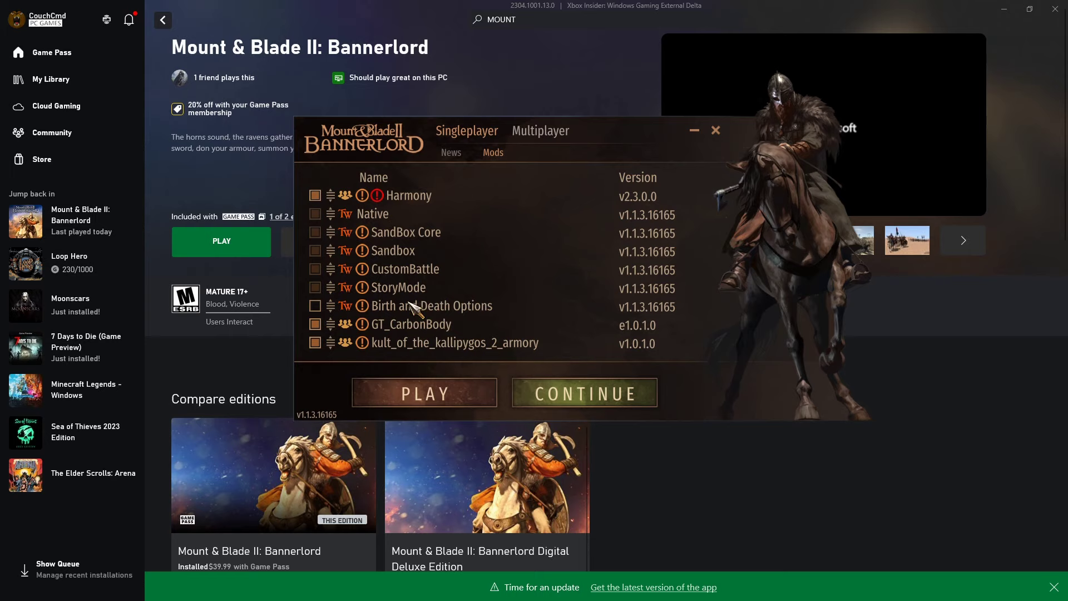
{"action": "left_click", "coordinate": [446, 391]}
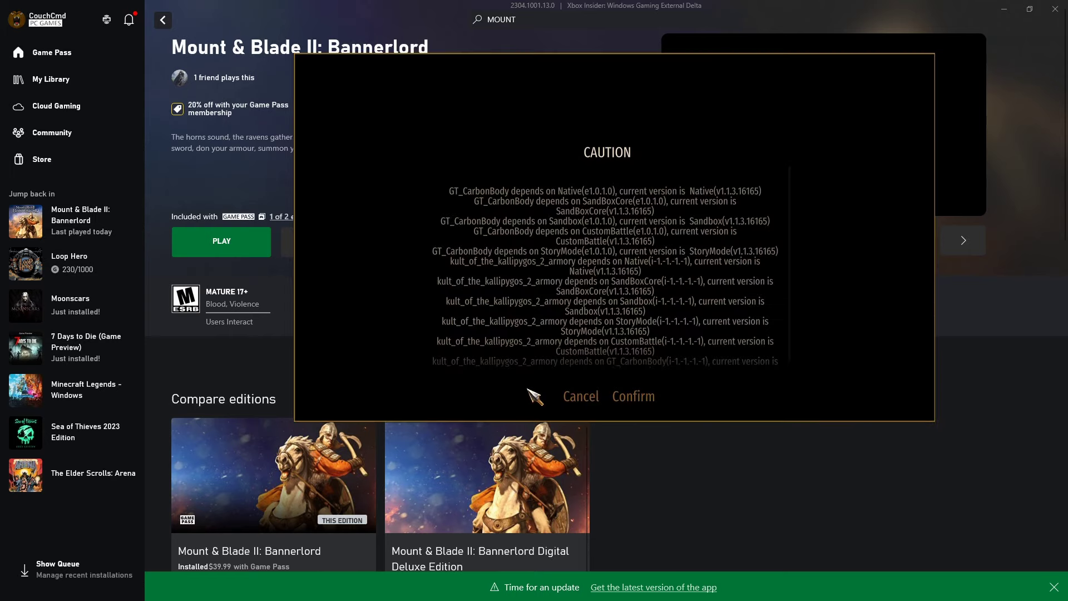
{"action": "left_click", "coordinate": [631, 394]}
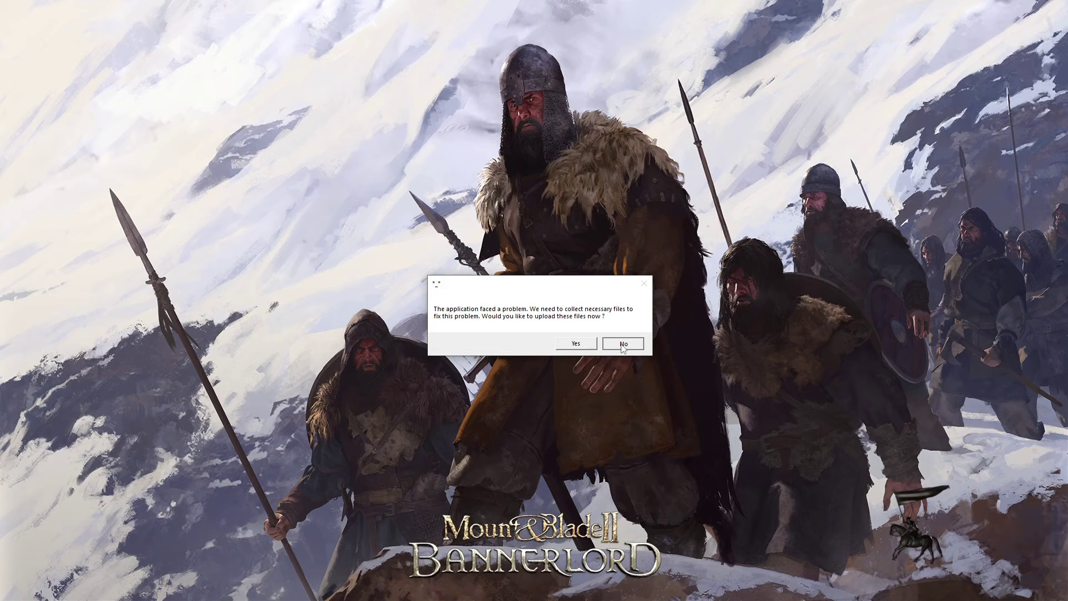
{"action": "left_click", "coordinate": [623, 349]}
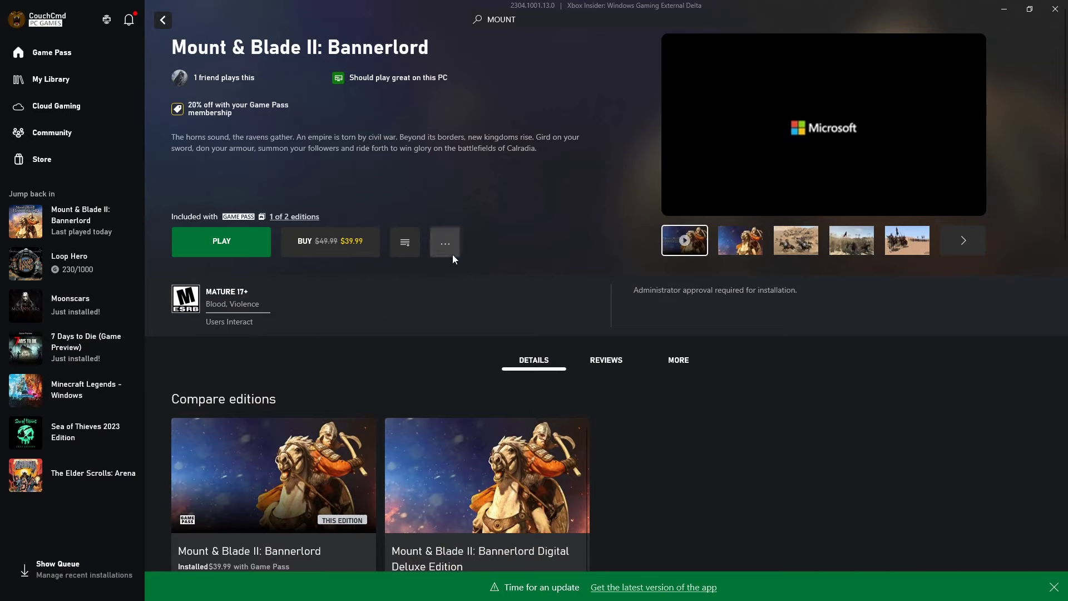
{"action": "left_click", "coordinate": [453, 253]}
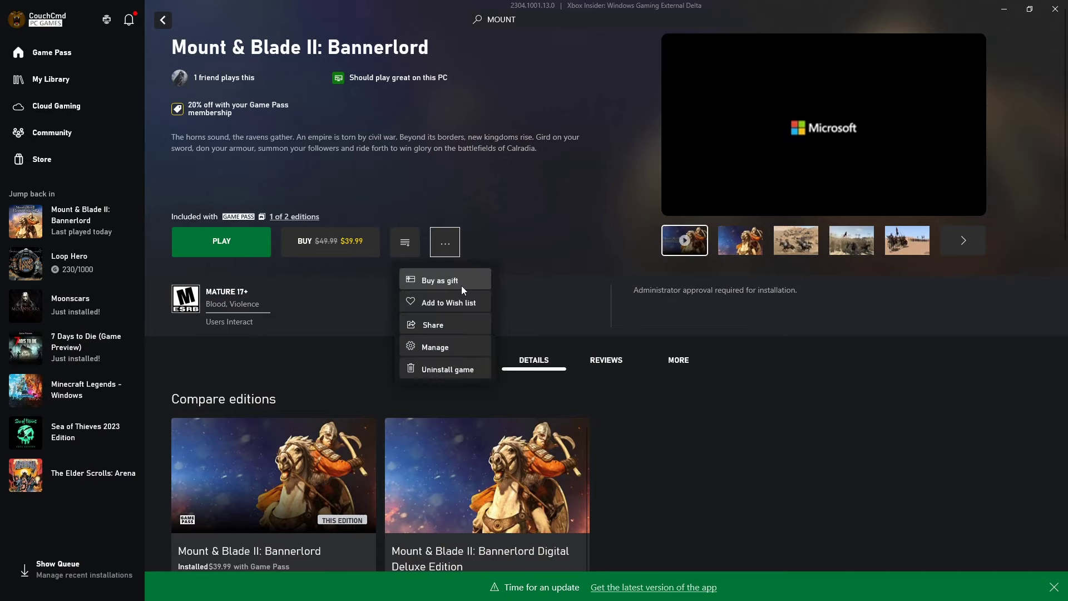
{"action": "left_click", "coordinate": [430, 252]}
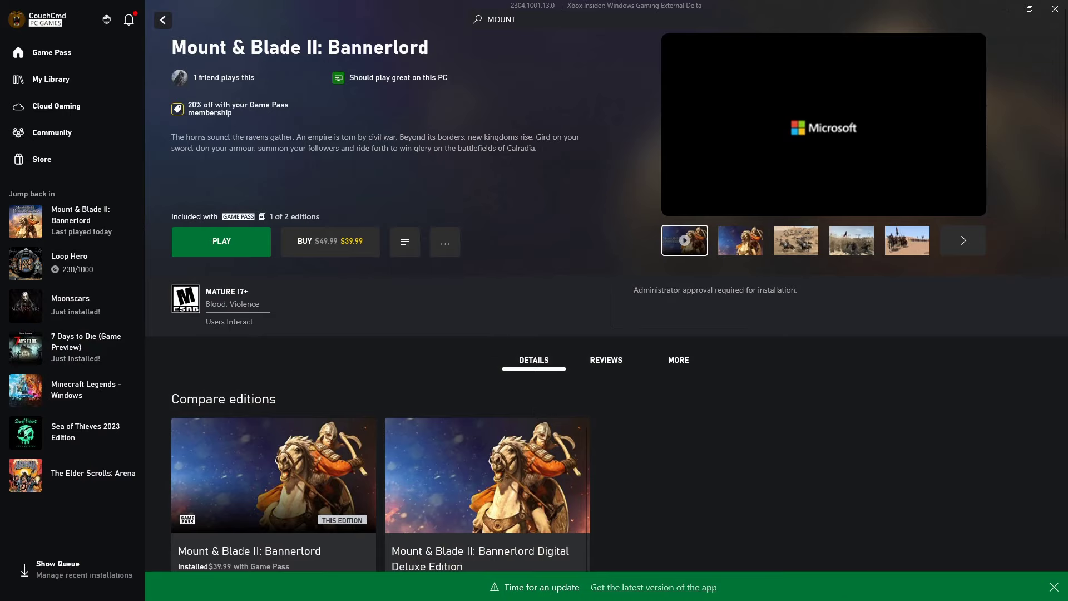
Go to the game's bin\Gaming.Desktop.x64_Shipping_Client folder and start Bannerlord.BLSE.Launcher.exe
{"action": "key", "text": "alt+Tab"}
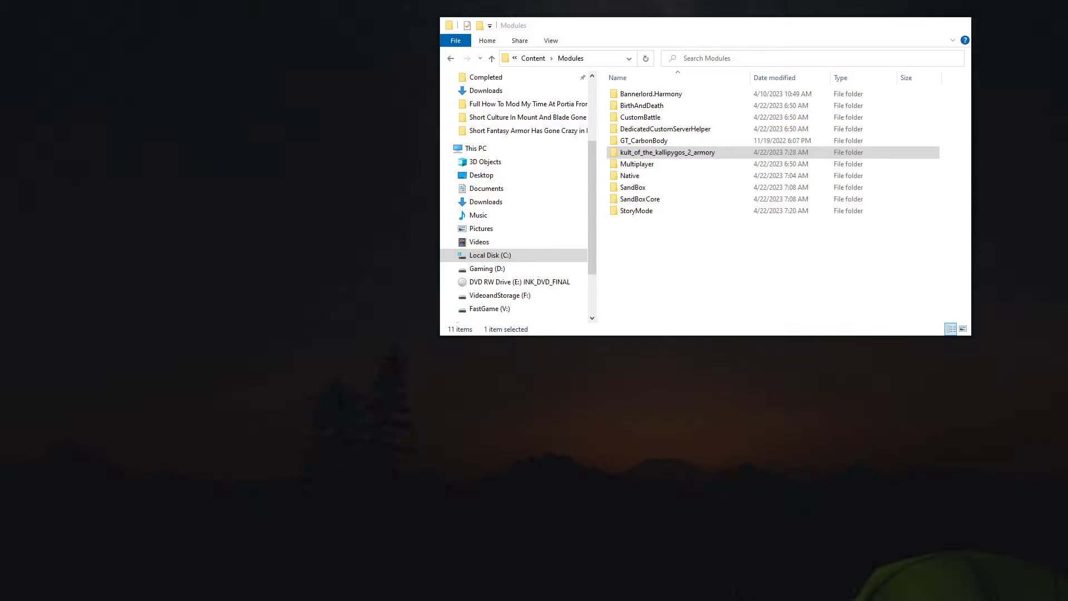
{"action": "left_click_drag", "start_coordinate": [628, 23], "coordinate": [521, 126]}
{"action": "left_click", "coordinate": [534, 130]}
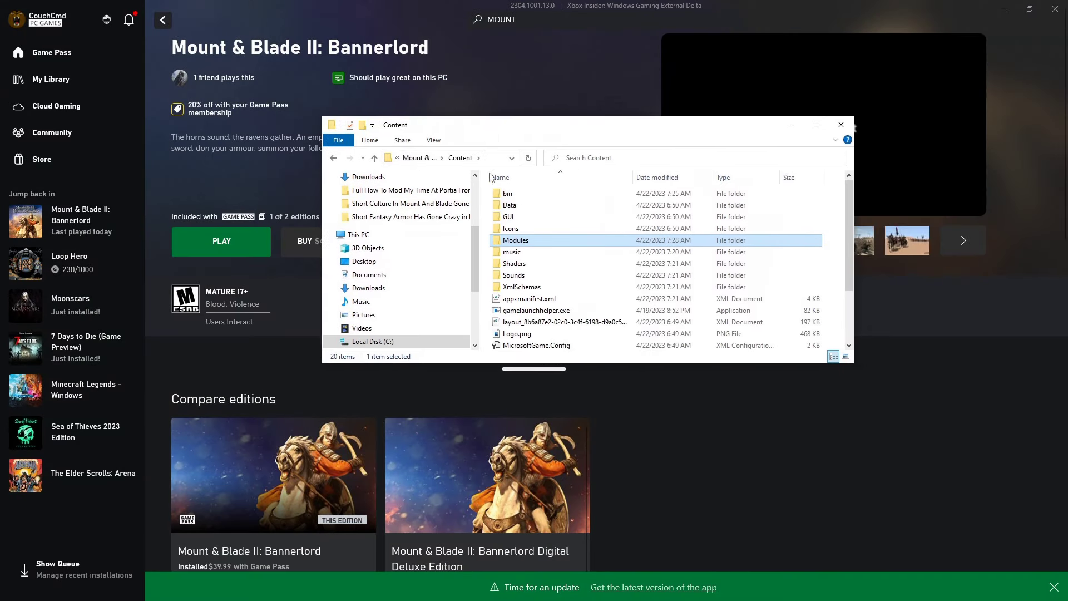
{"action": "double_click", "coordinate": [515, 193]}
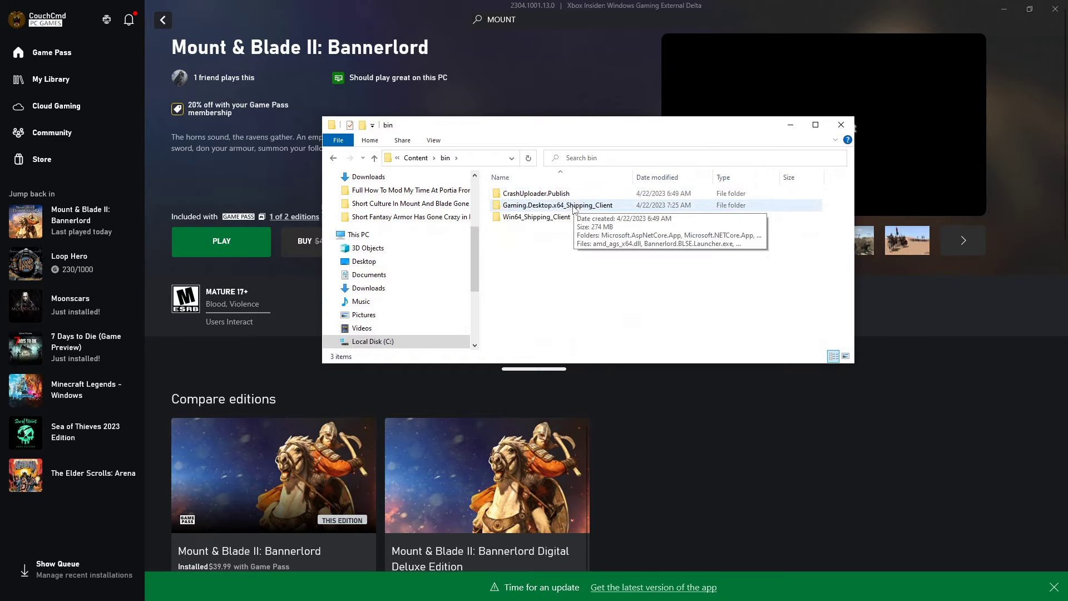
{"action": "double_click", "coordinate": [575, 206]}
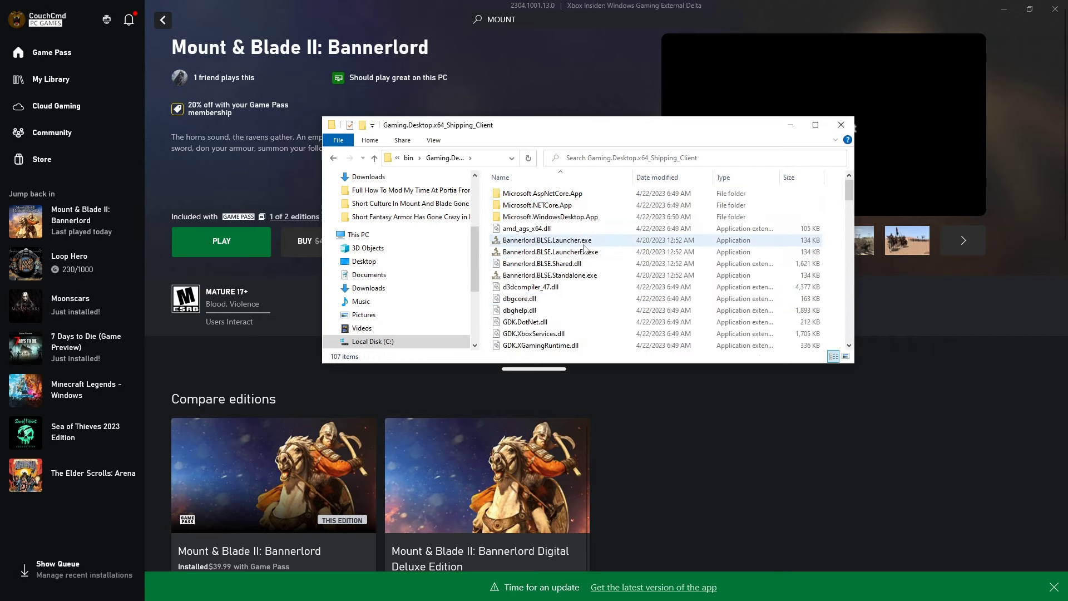
{"action": "mouse_move", "coordinate": [554, 245]}
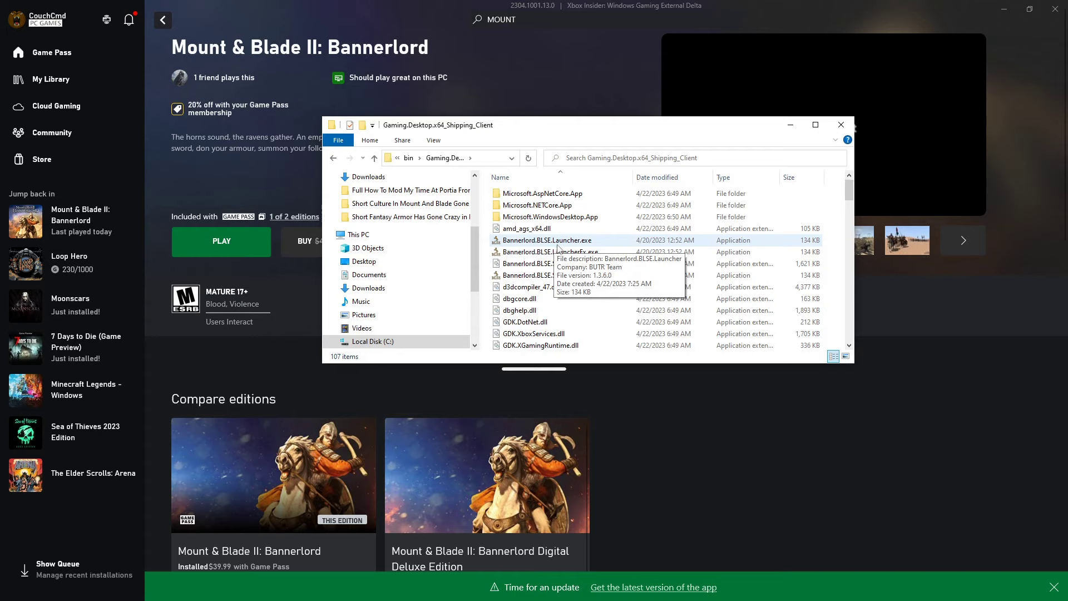
{"action": "right_click", "coordinate": [556, 244]}
{"action": "key", "text": "Escape"}
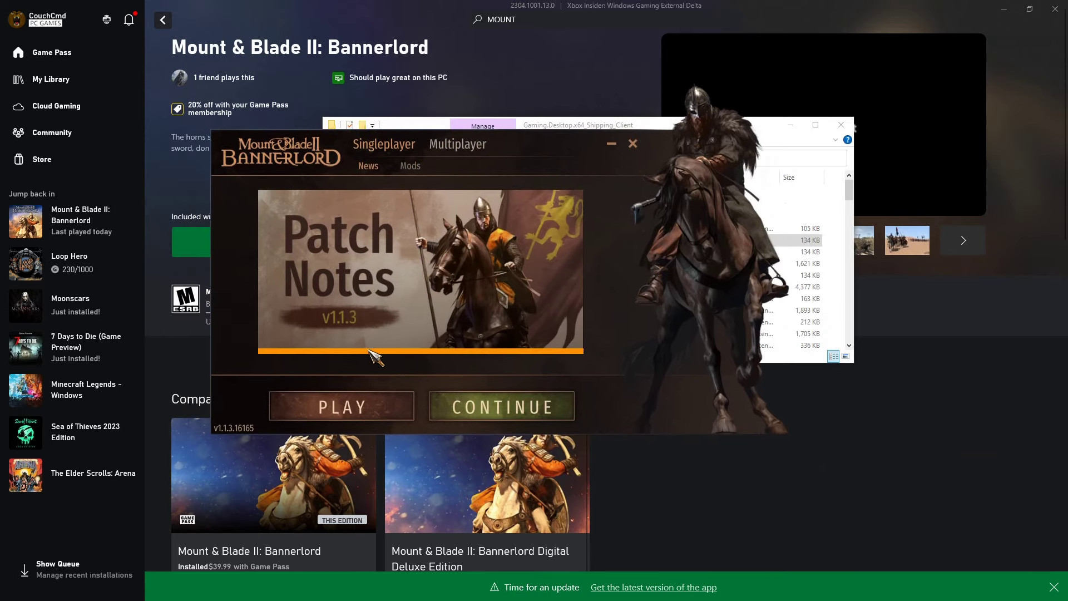
Try to continue the saved campaign in the modded singleplayer game, accepting the dependency caution and declining to upload problem files
{"action": "left_click", "coordinate": [410, 166]}
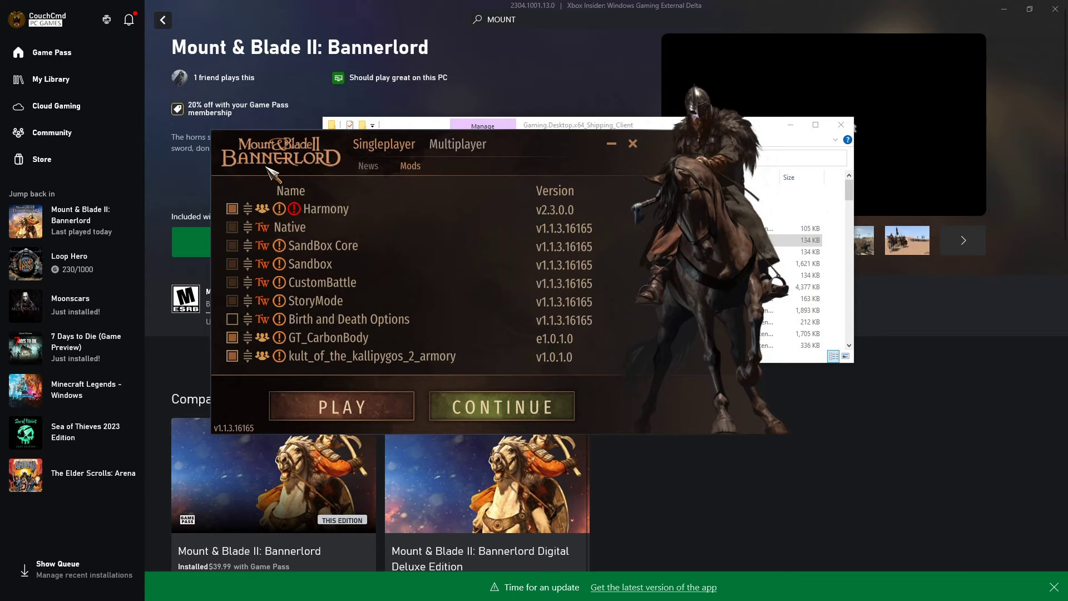
{"action": "left_click", "coordinate": [315, 406]}
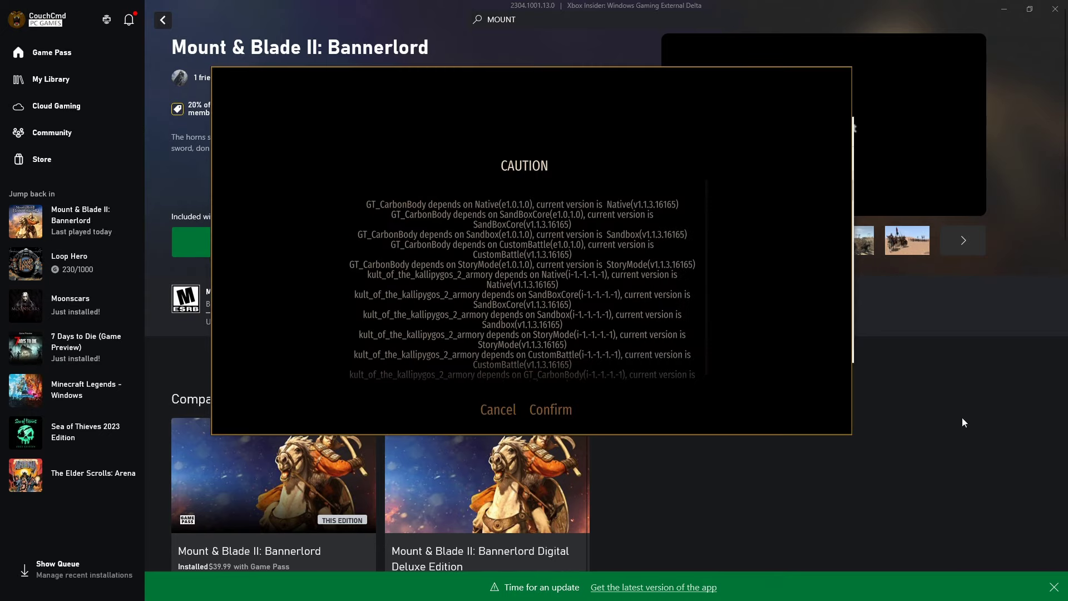
{"action": "left_click", "coordinate": [573, 413]}
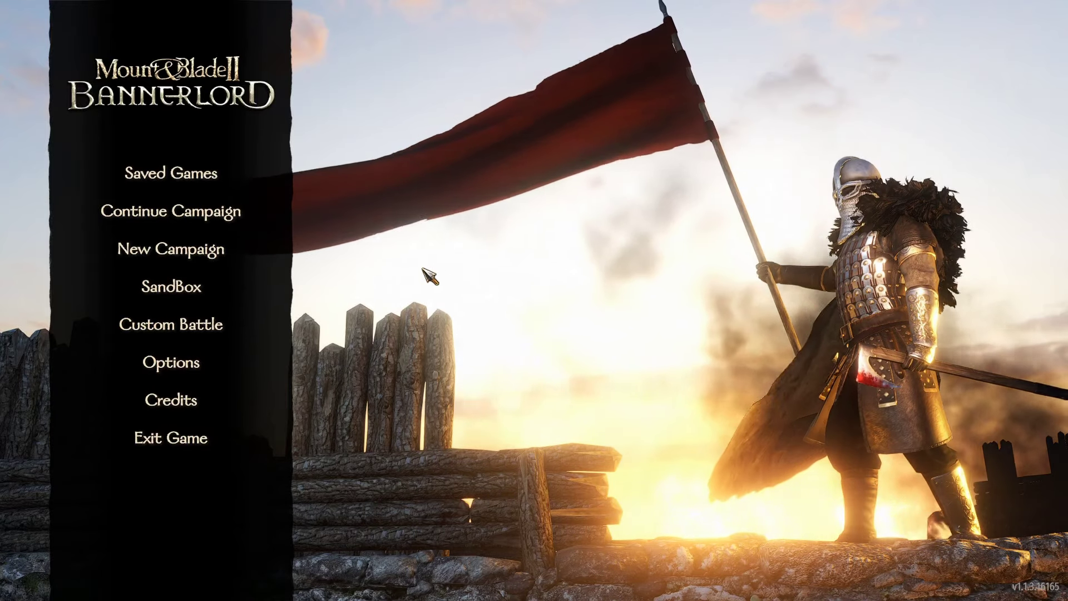
{"action": "left_click", "coordinate": [249, 212]}
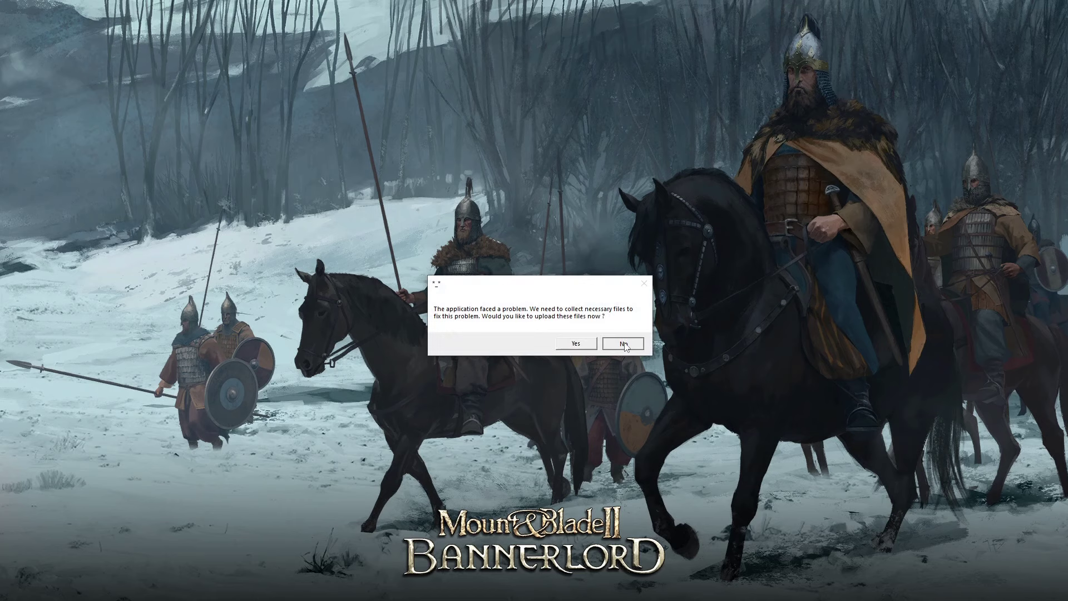
{"action": "left_click", "coordinate": [622, 343]}
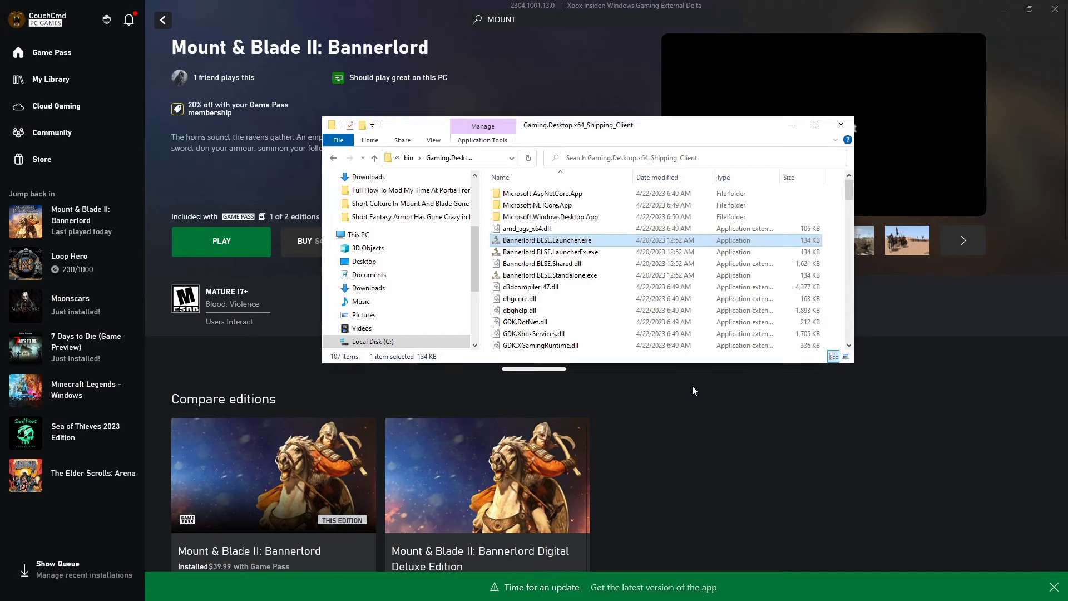
Relaunch the game with Bannerlord.BLSE.Launcher.exe, cancel loading the save with mismatched modules, and start a new game, skipping the intro
{"action": "double_click", "coordinate": [569, 241]}
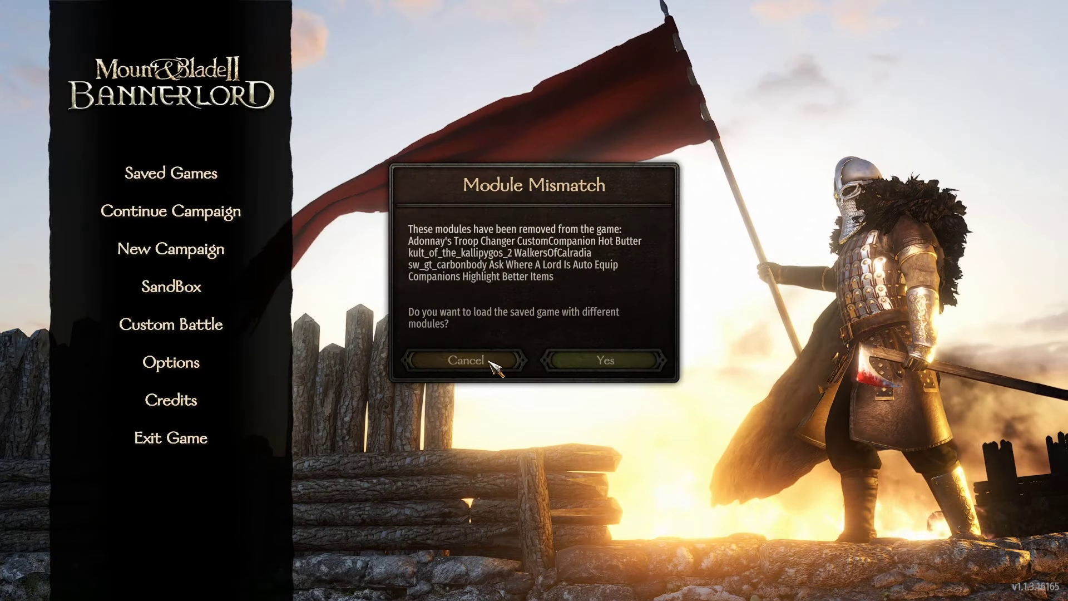
{"action": "left_click", "coordinate": [492, 360]}
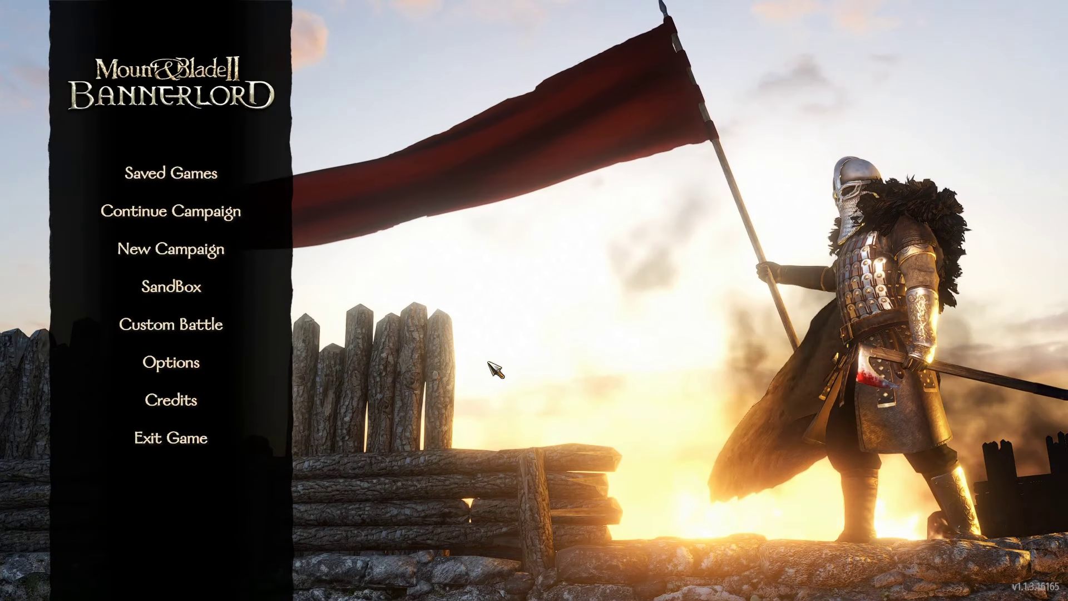
{"action": "left_click", "coordinate": [267, 213]}
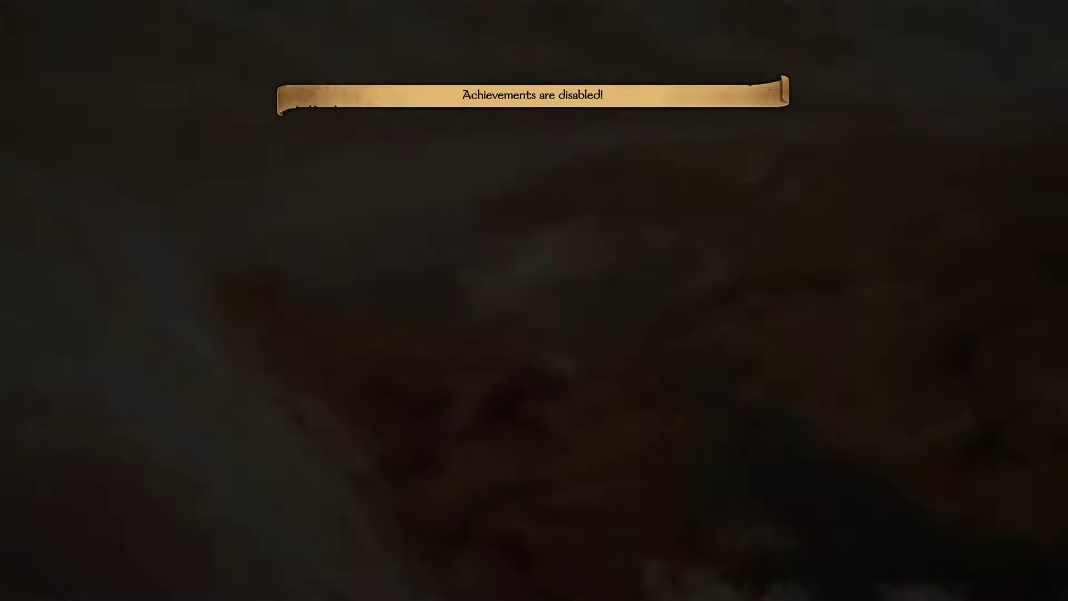
{"action": "key", "text": "Escape"}
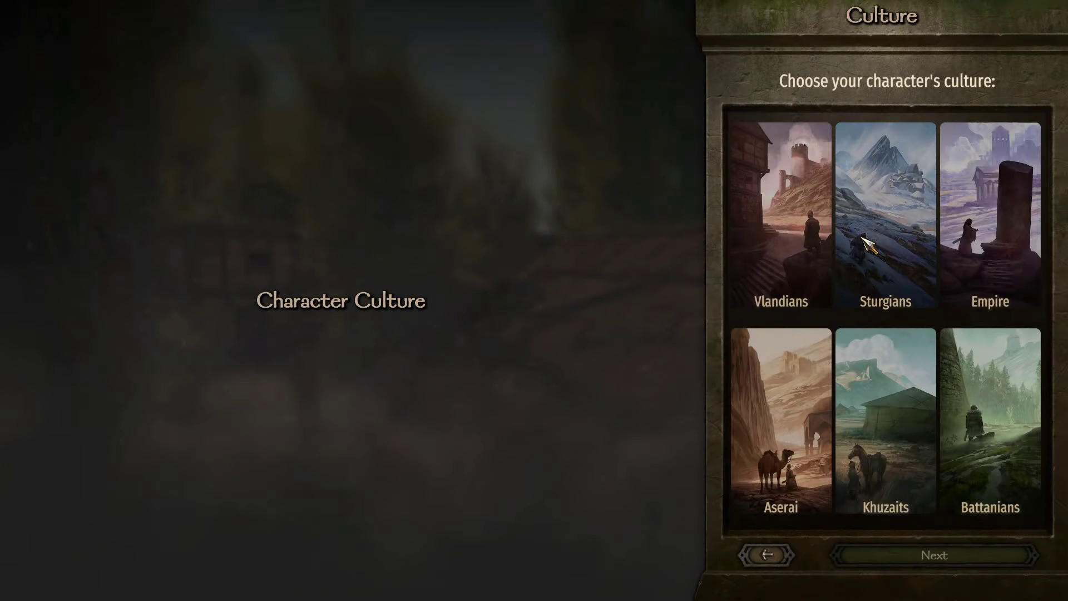
Choose the Sturgians culture and a female character, and continue to the family background choice
{"action": "left_click", "coordinate": [872, 239]}
{"action": "left_click", "coordinate": [911, 556]}
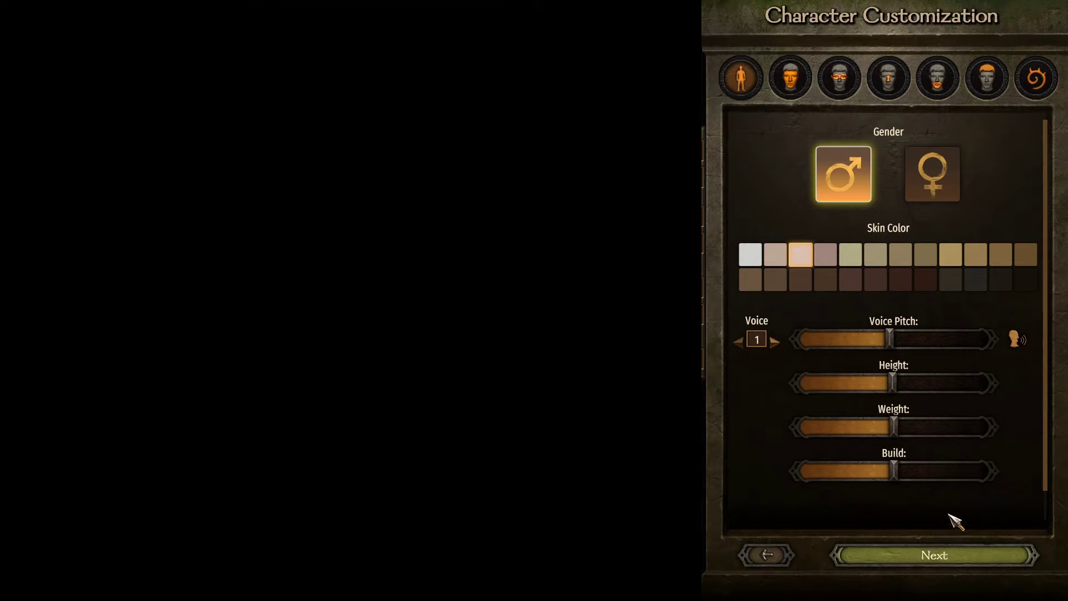
{"action": "left_click", "coordinate": [929, 203]}
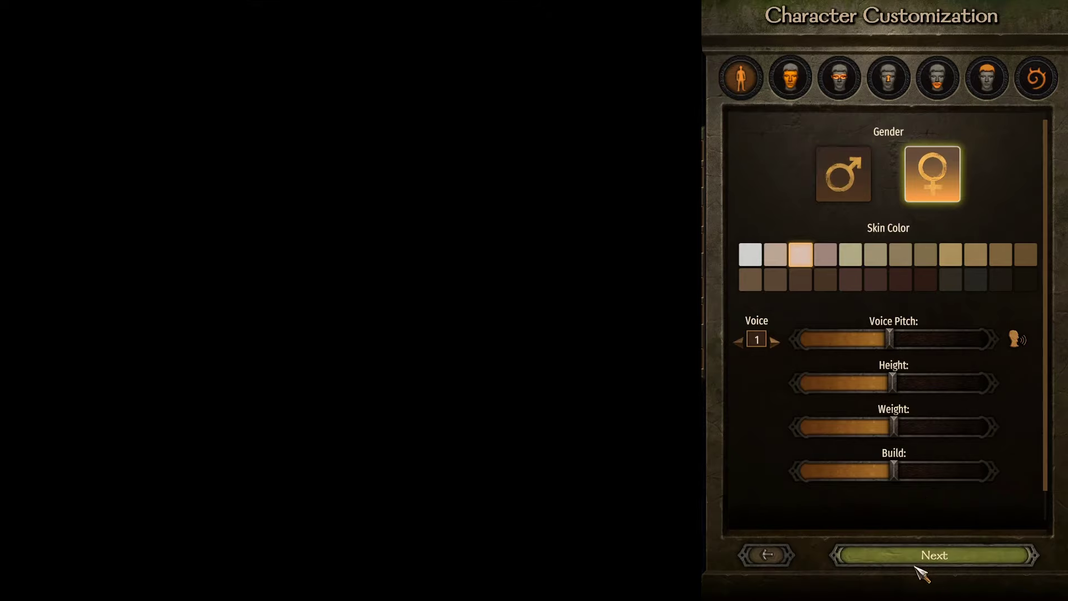
{"action": "left_click", "coordinate": [925, 567]}
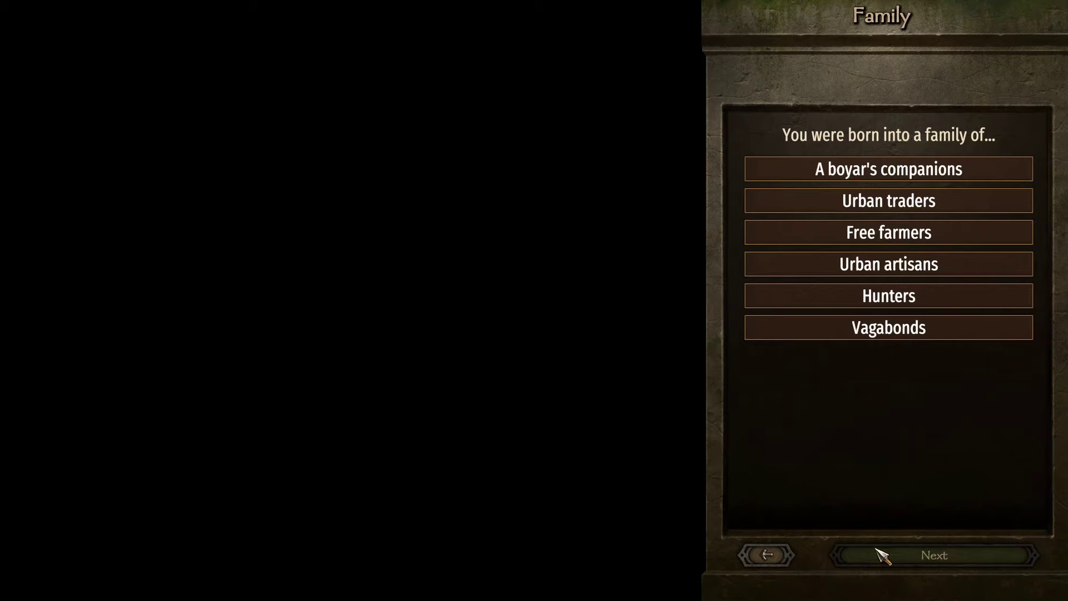
Preview the Urban traders, A boyar's companions, Urban artisans, Hunters and Vagabonds families to examine the modded bodies and outfits
{"action": "left_click", "coordinate": [889, 205]}
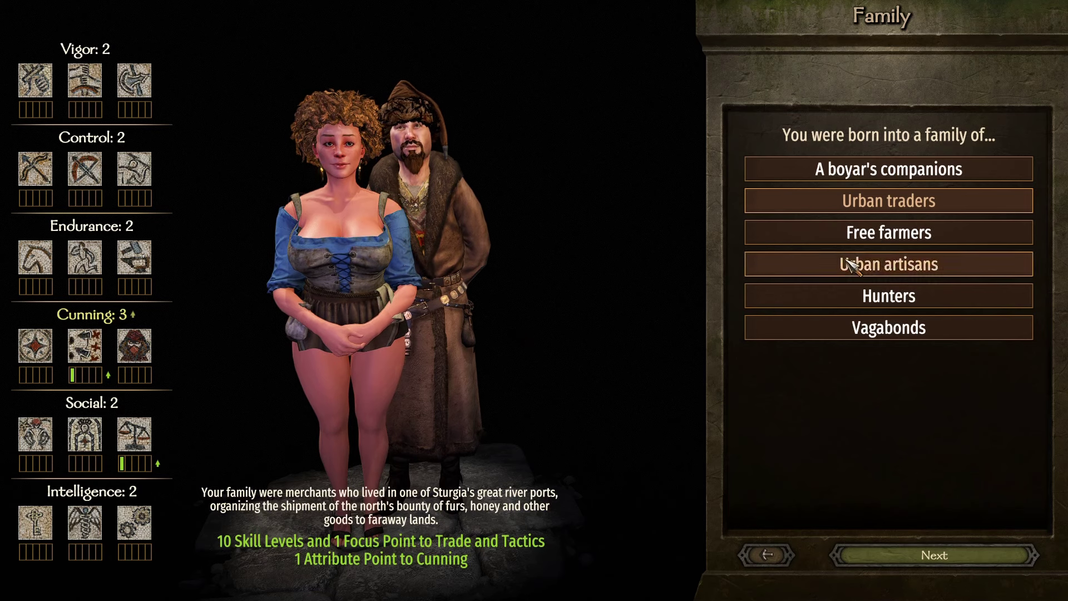
{"action": "left_click", "coordinate": [872, 183]}
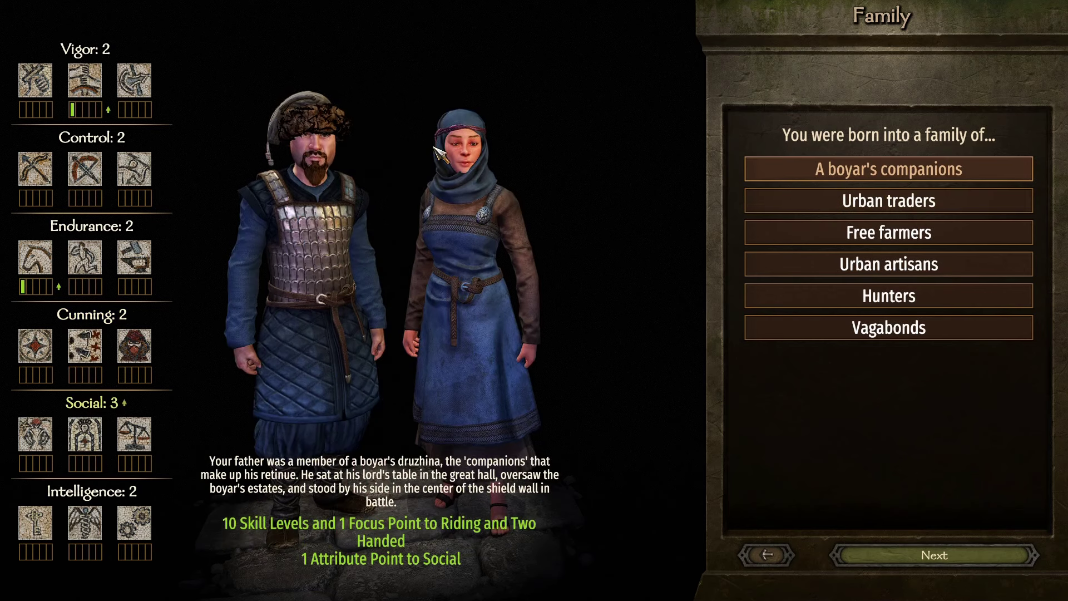
{"action": "left_click", "coordinate": [849, 202]}
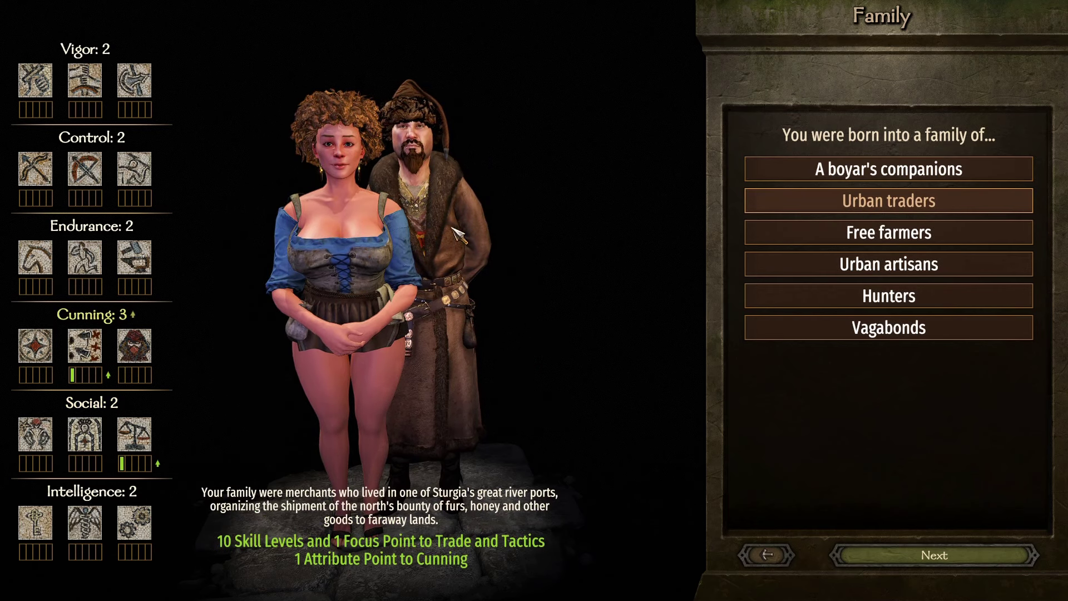
{"action": "left_click", "coordinate": [887, 262]}
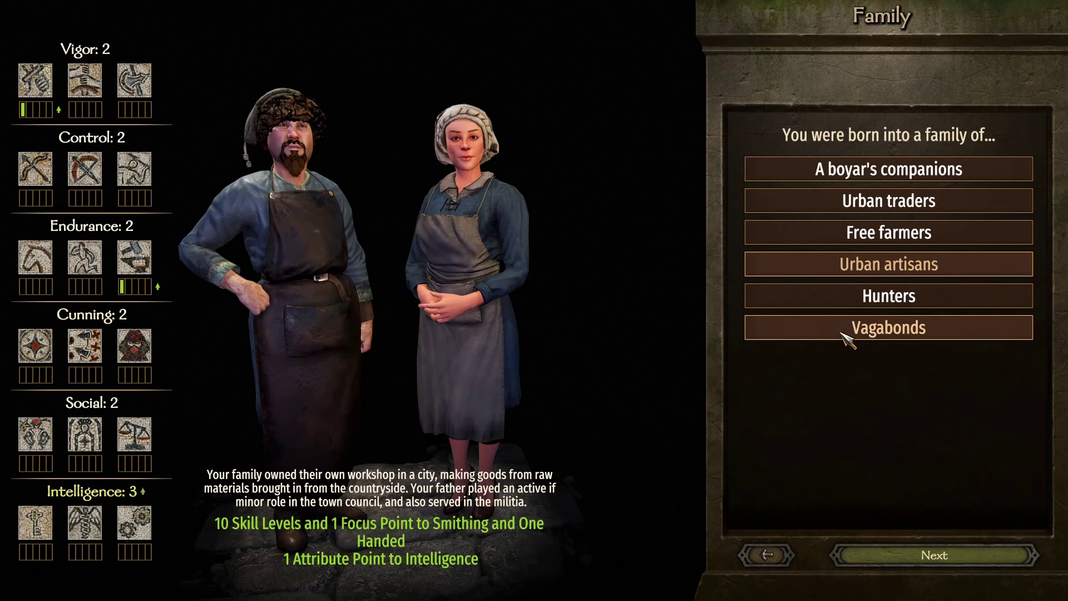
{"action": "left_click", "coordinate": [888, 297]}
{"action": "left_click", "coordinate": [882, 333]}
{"action": "left_click", "coordinate": [841, 175]}
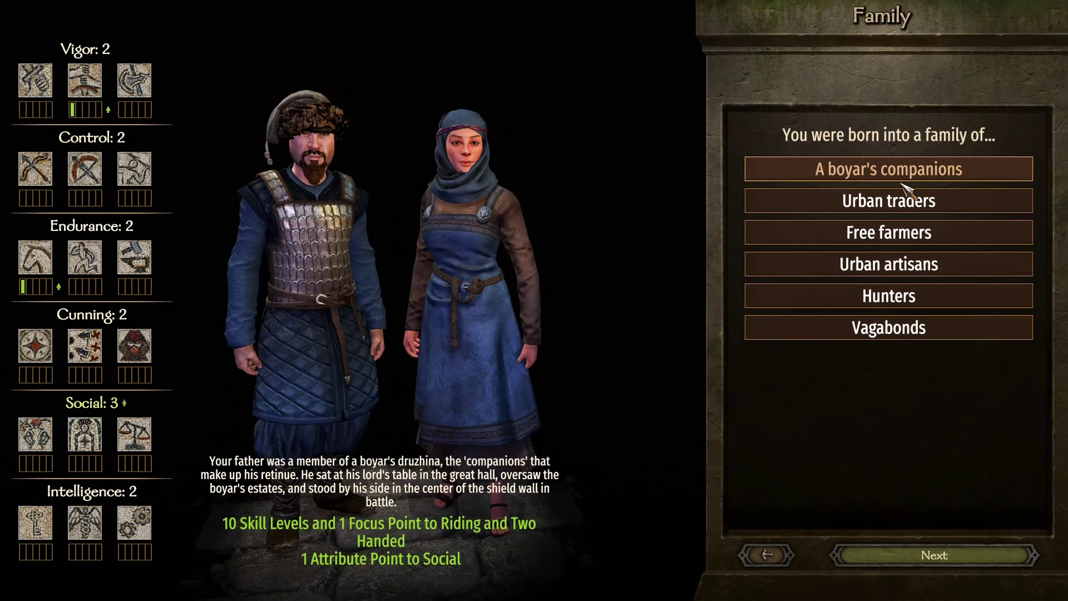
Leave character creation, quit the game, and open the Modules folder inside the game's Content folder
{"action": "left_click", "coordinate": [768, 555]}
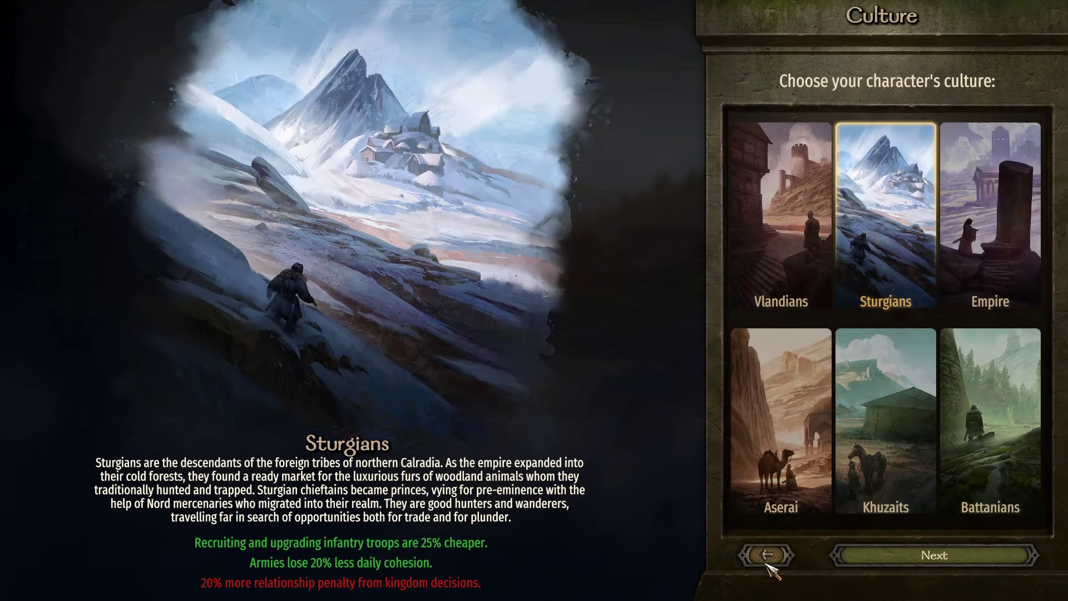
{"action": "key", "text": "Escape"}
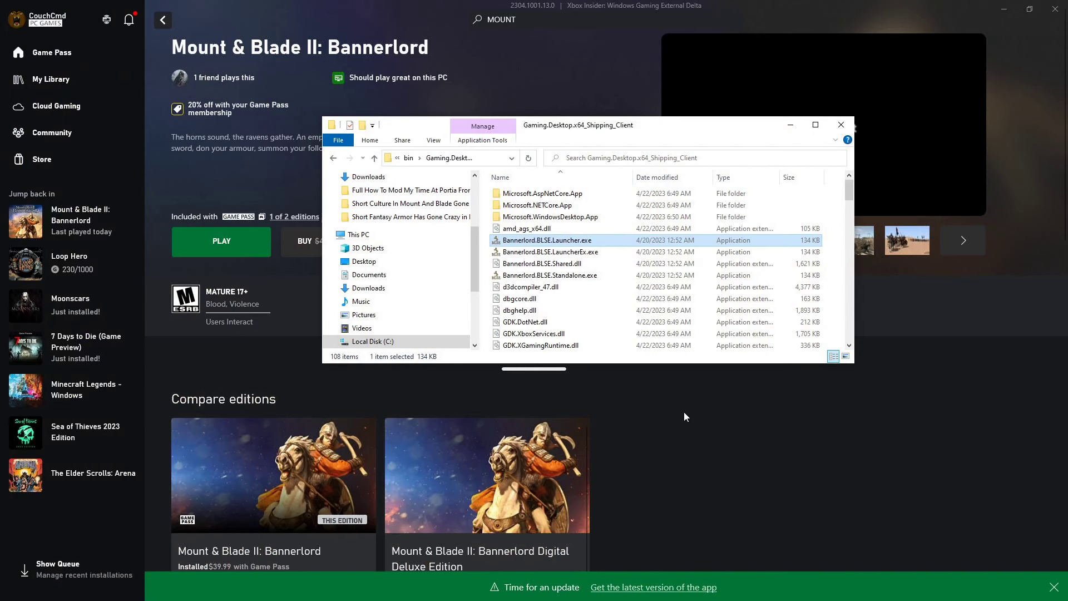
{"action": "left_click", "coordinate": [334, 158]}
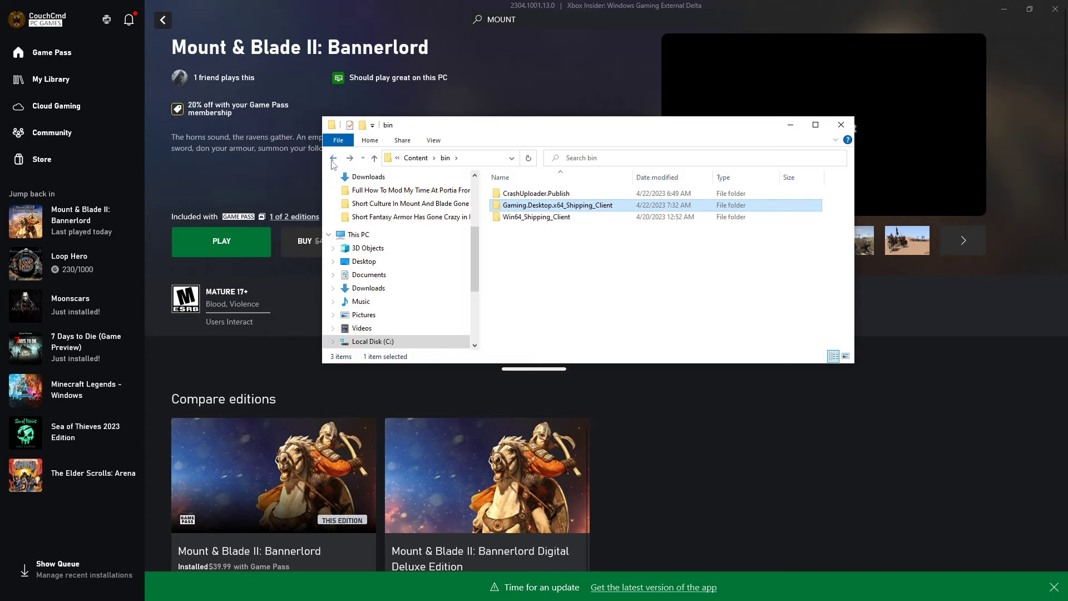
{"action": "left_click", "coordinate": [334, 159]}
{"action": "left_click", "coordinate": [544, 252]}
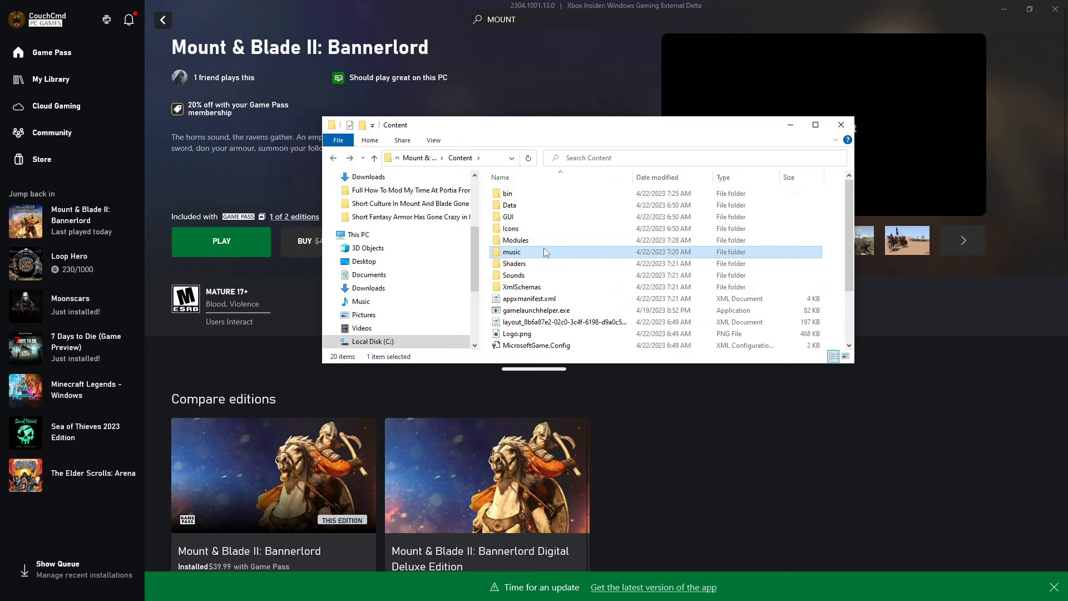
{"action": "double_click", "coordinate": [537, 241]}
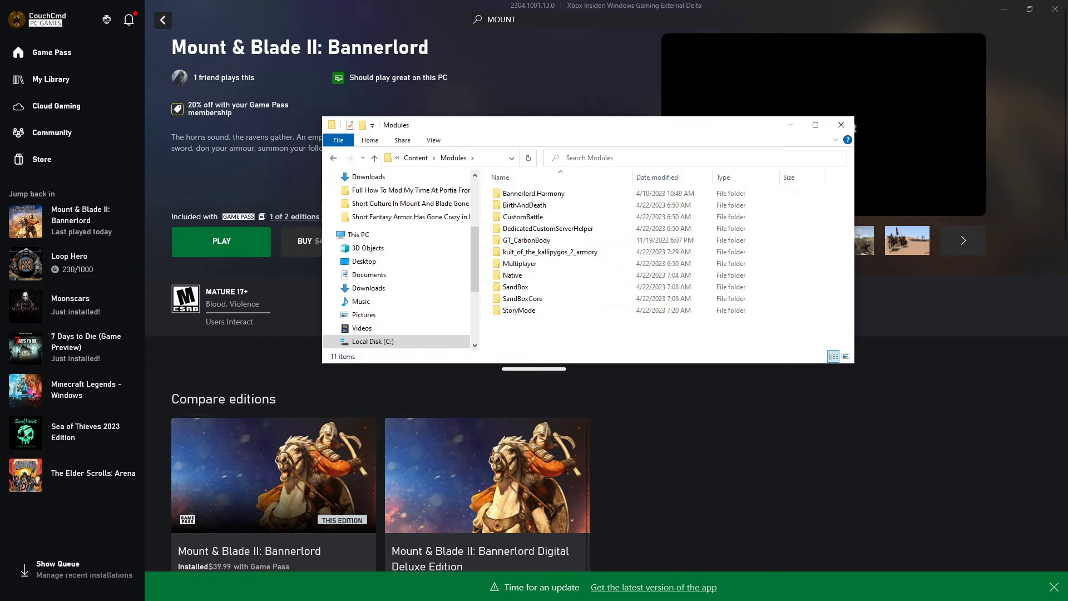
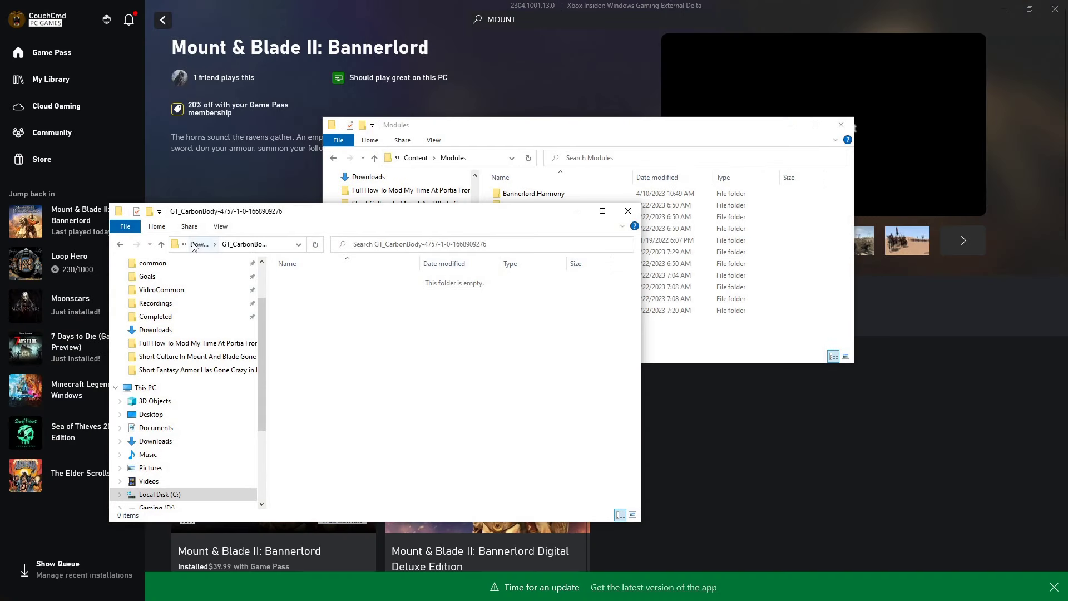
Copy the WalkersOfCalradia folder from the (Street) Walkers of Calradia archive in Downloads into the game's Modules folder, and return to Downloads
{"action": "left_click", "coordinate": [194, 247]}
{"action": "left_click_drag", "start_coordinate": [345, 211], "coordinate": [311, 253]}
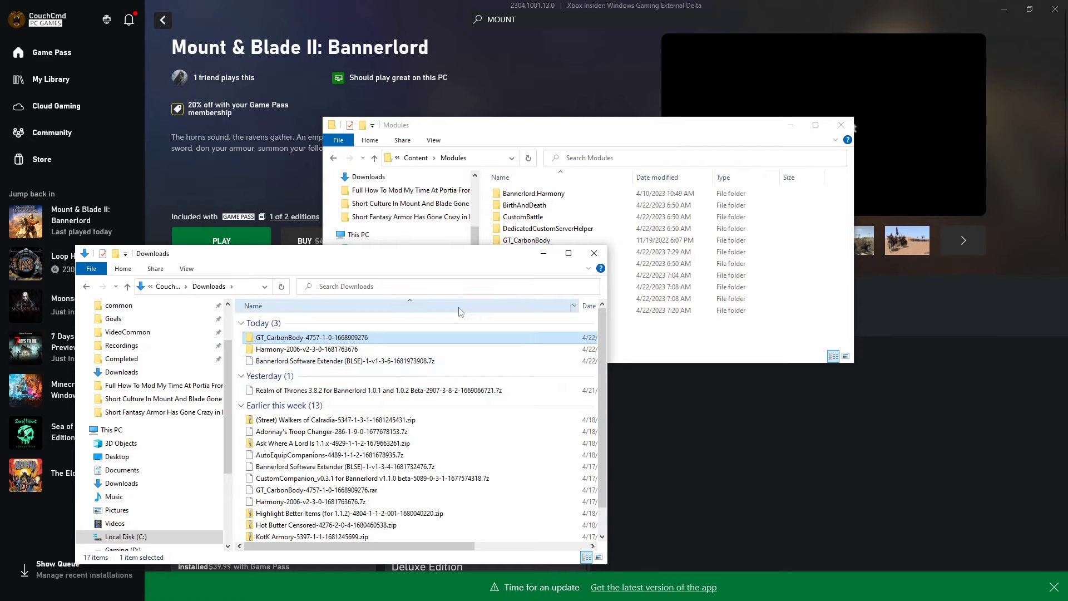
{"action": "left_click_drag", "start_coordinate": [456, 256], "coordinate": [458, 267]}
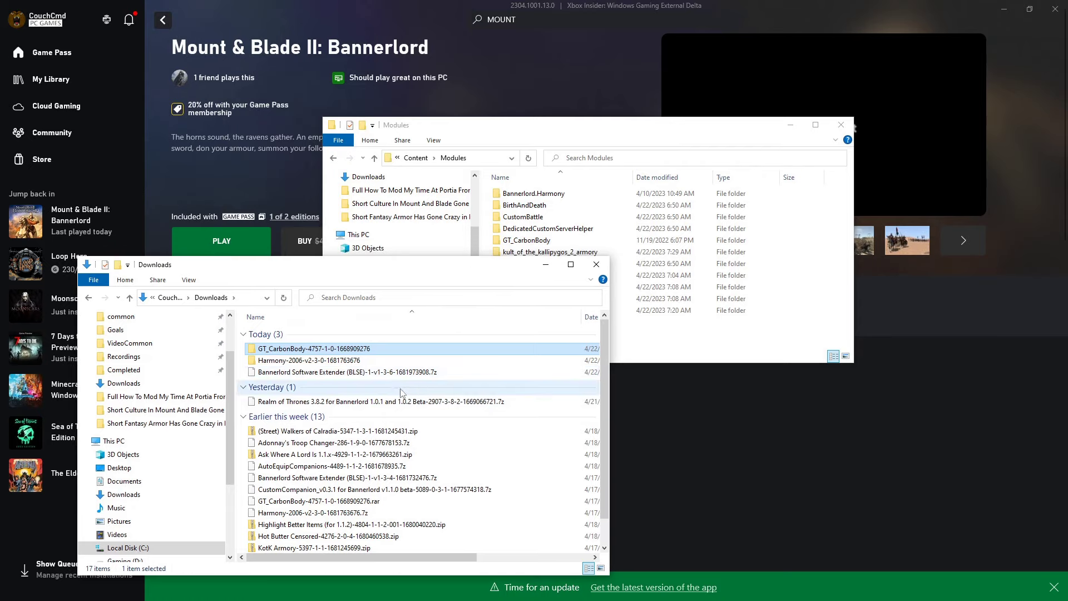
{"action": "double_click", "coordinate": [336, 436]}
{"action": "left_click_drag", "start_coordinate": [289, 334], "coordinate": [762, 340]}
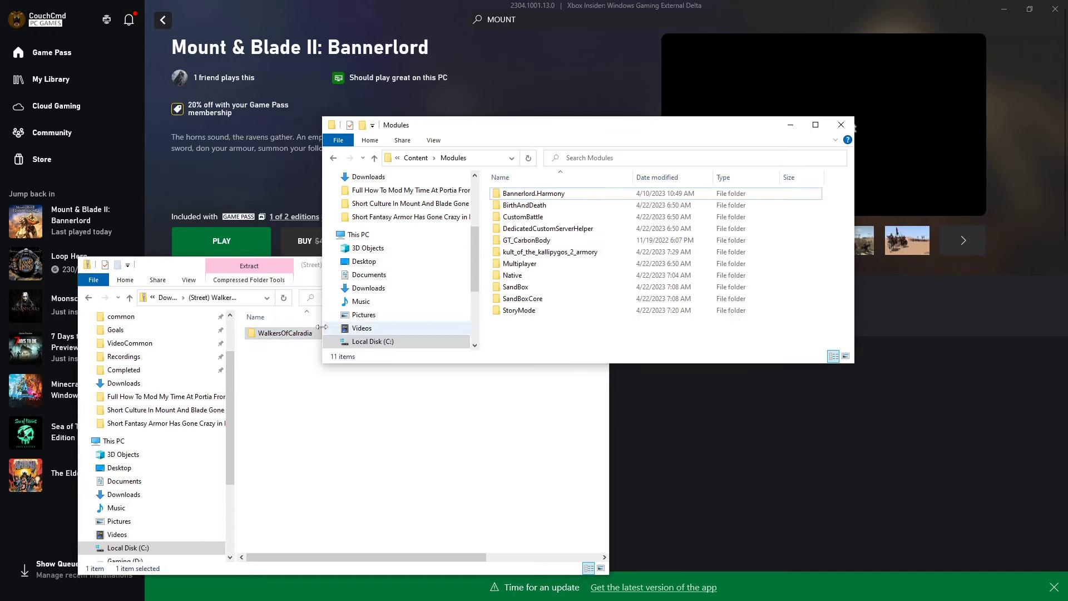
{"action": "left_click", "coordinate": [88, 299]}
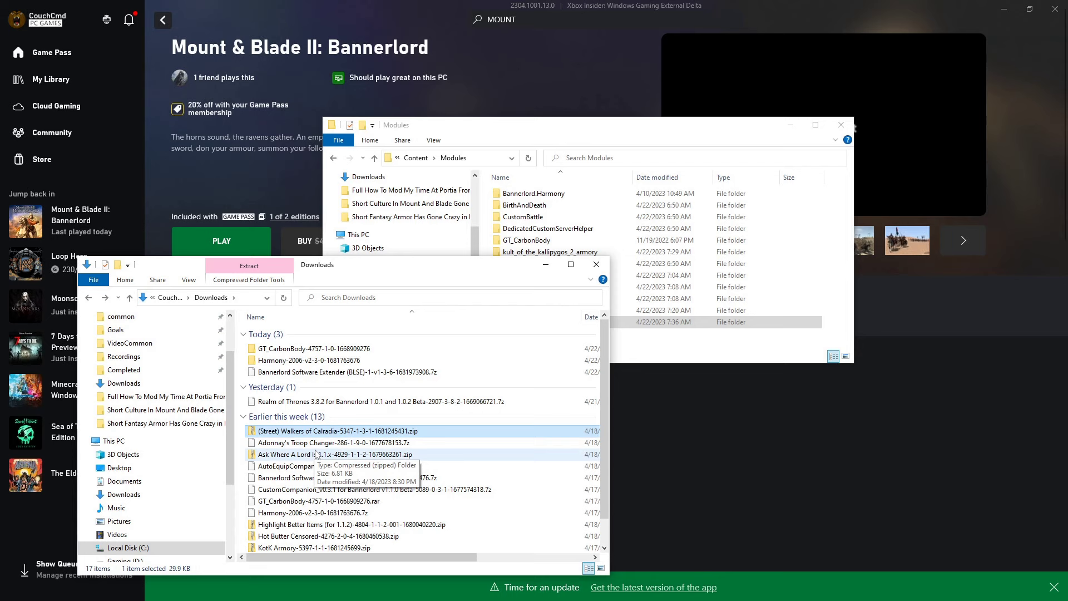
Extract the Adonnay's Troop Changer 7z archive directly into the Downloads folder with 7-Zip
{"action": "right_click", "coordinate": [317, 443]}
{"action": "mouse_move", "coordinate": [414, 260]}
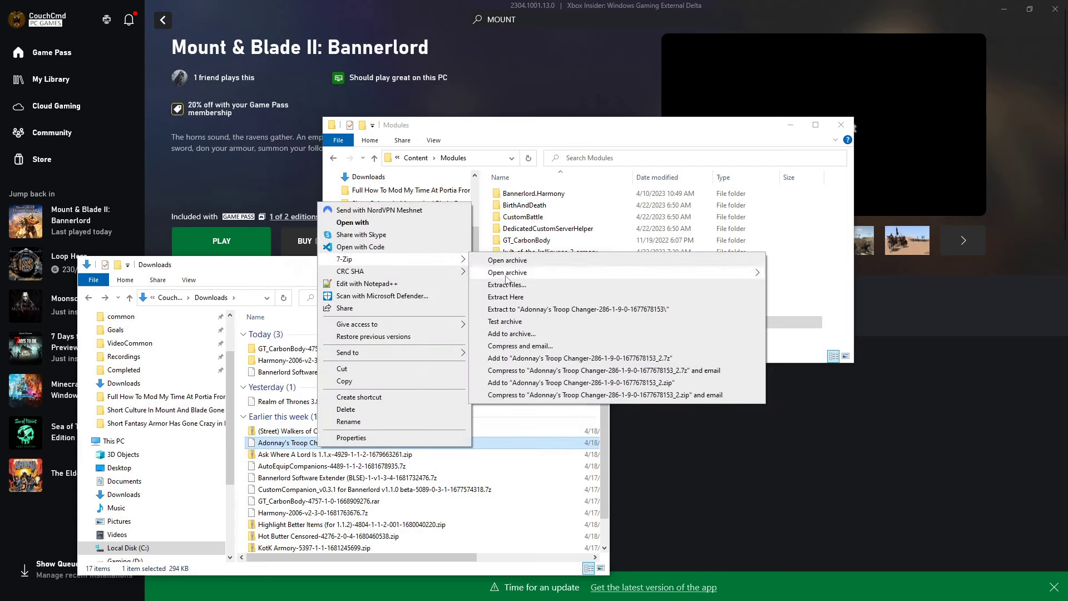
{"action": "left_click", "coordinate": [517, 298]}
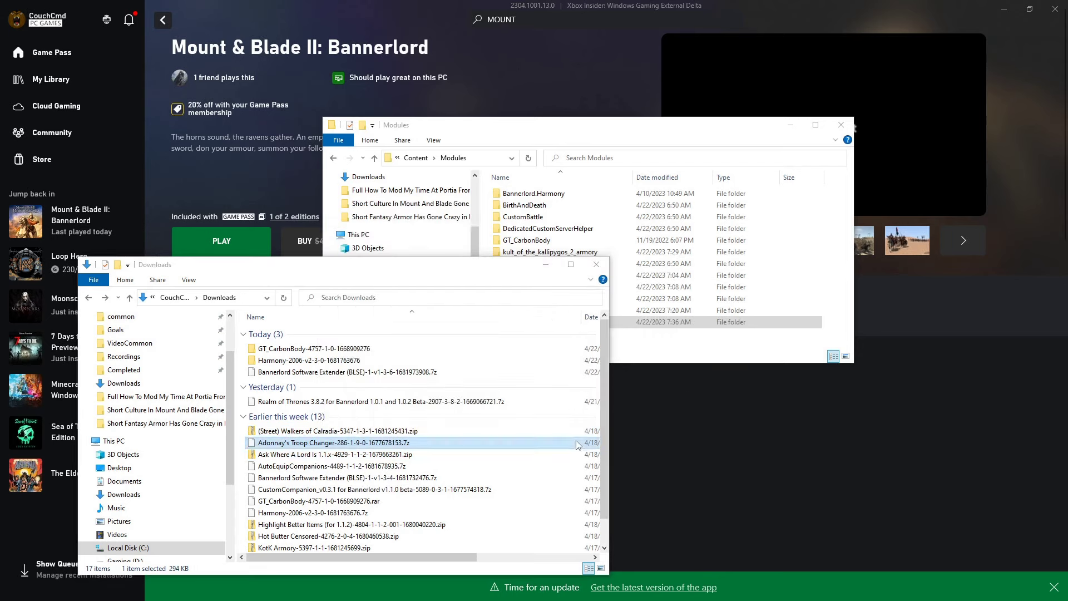
Transfer the AdonnaysTroopChanger folder and the Ask Where A Lord Is archive's AskWhereALordIs - 1.1.2 folder into the game's Modules folder
{"action": "double_click", "coordinate": [334, 443]}
{"action": "left_click_drag", "start_coordinate": [287, 333], "coordinate": [556, 217]}
{"action": "key", "text": "alt+Left"}
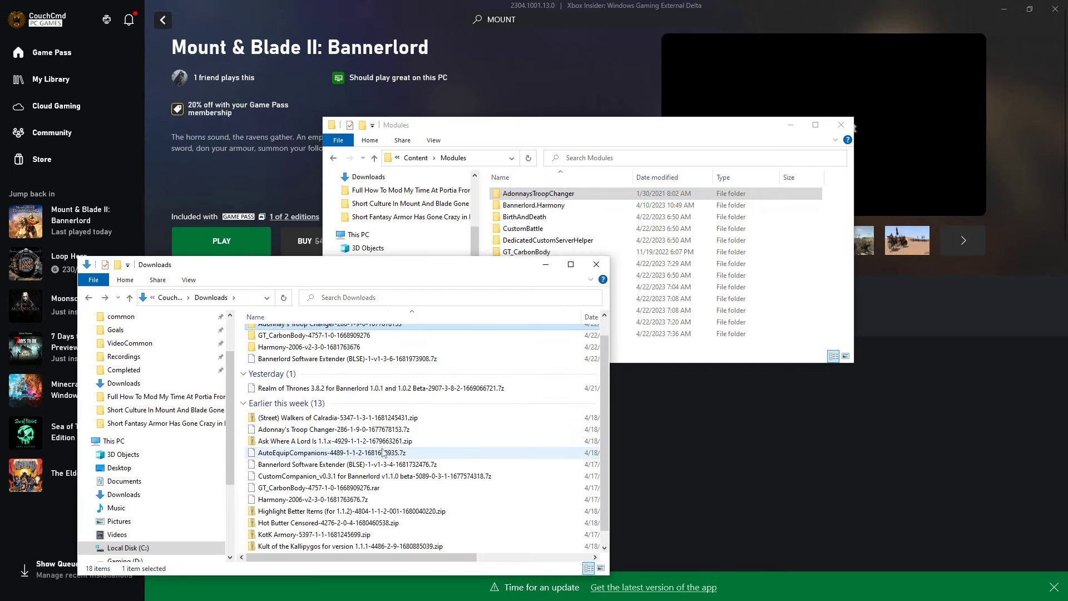
{"action": "double_click", "coordinate": [334, 465]}
{"action": "left_click_drag", "start_coordinate": [294, 333], "coordinate": [696, 223]}
{"action": "key", "text": "alt+Left"}
Extract the AutoEquipCompanions and CustomCompanion 7z archives in Downloads and move their module folders into Modules
{"action": "right_click", "coordinate": [346, 476]}
{"action": "key", "text": "Escape"}
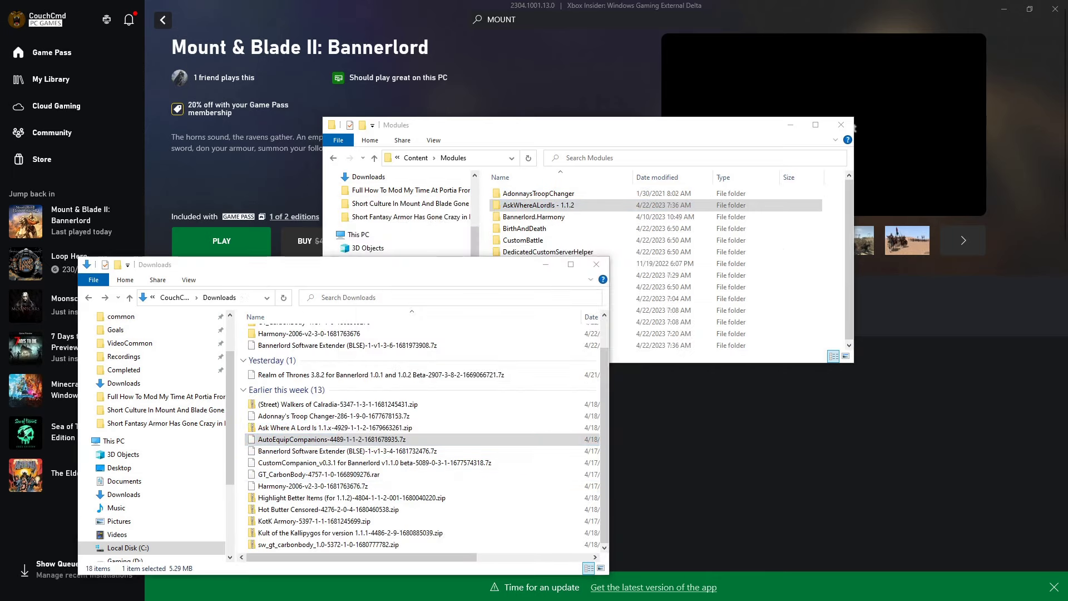
{"action": "right_click", "coordinate": [397, 475]}
{"action": "mouse_move", "coordinate": [478, 289]}
{"action": "left_click", "coordinate": [637, 339]}
{"action": "double_click", "coordinate": [312, 434]}
{"action": "left_click_drag", "start_coordinate": [279, 265], "coordinate": [239, 314]}
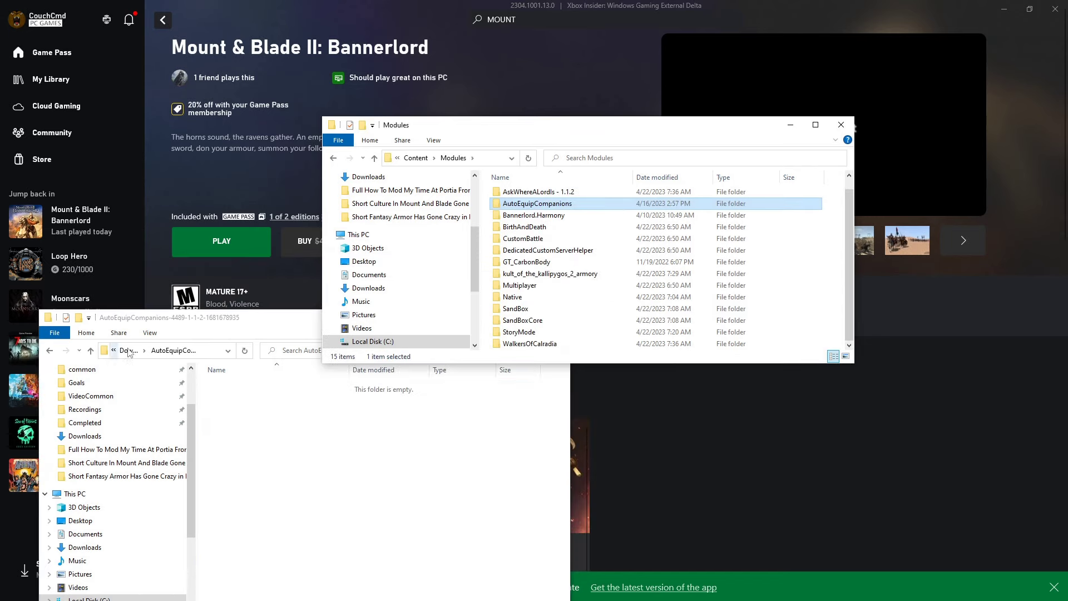
{"action": "left_click_drag", "start_coordinate": [248, 386], "coordinate": [709, 359]}
{"action": "key", "text": "alt+Left"}
Copy the HighlightBetterItems folder from the Highlight Better Items zip into Modules and return to Downloads
{"action": "double_click", "coordinate": [289, 598]}
{"action": "left_click_drag", "start_coordinate": [248, 385], "coordinate": [557, 262]}
{"action": "key", "text": "alt+Left"}
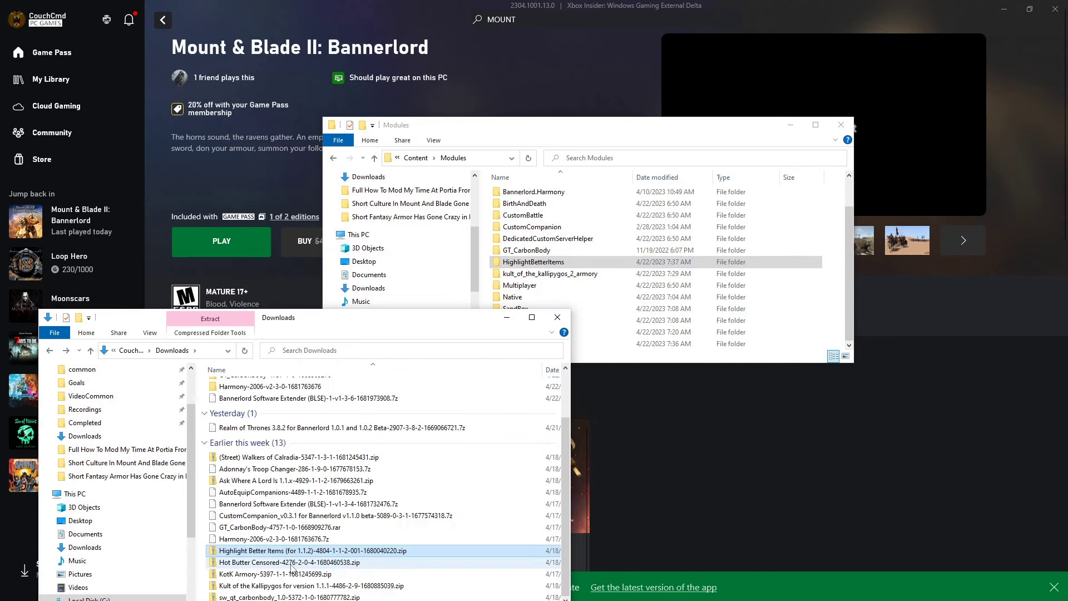
Copy the HotButter and kult_of_the_kallipygos_2 folders from their zip archives in Downloads into the Modules folder
{"action": "scroll", "coordinate": [289, 476], "scroll_direction": "down", "scroll_amount": 3}
{"action": "double_click", "coordinate": [289, 556]}
{"action": "left_click_drag", "start_coordinate": [248, 386], "coordinate": [556, 261]}
{"action": "key", "text": "alt+Left"}
Copy the sw_gt_carbonbody folder from its zip archive into Modules and return to Downloads
{"action": "double_click", "coordinate": [310, 554]}
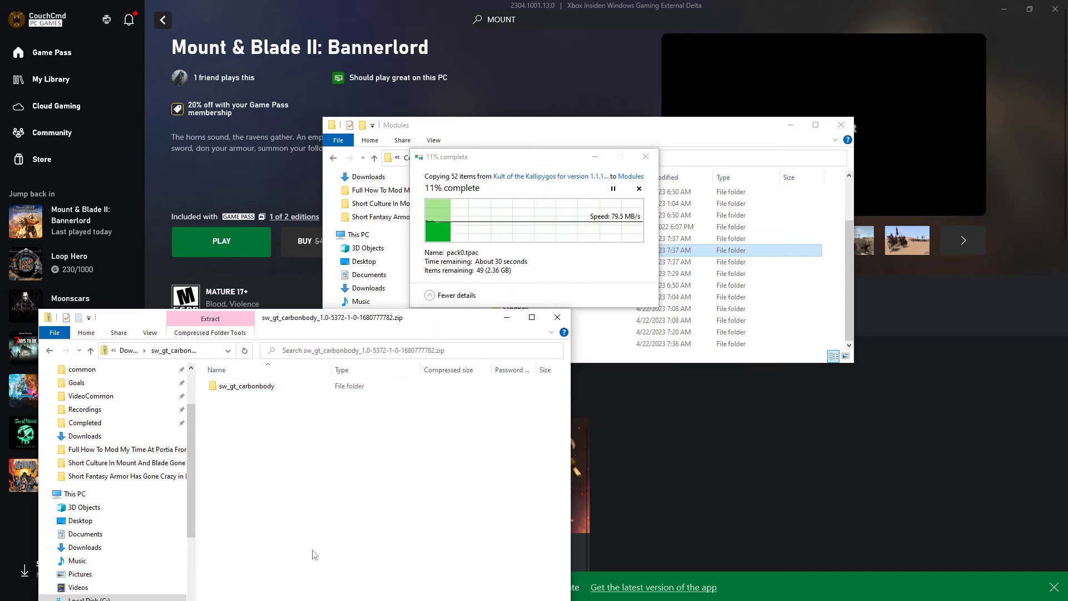
{"action": "left_click_drag", "start_coordinate": [249, 386], "coordinate": [557, 332]}
{"action": "key", "text": "alt+Left"}
{"action": "left_click_drag", "start_coordinate": [289, 318], "coordinate": [307, 260]}
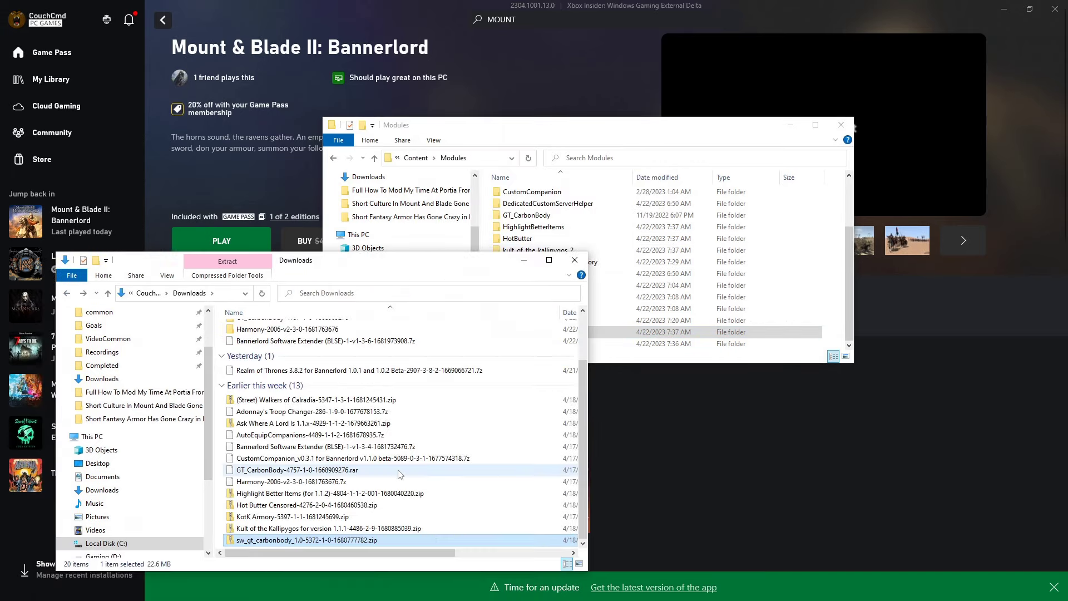
Extract the Realm of Thrones 3.8.2 7z archive in Downloads and check the bin folder of GT_CarbonBody in Modules
{"action": "right_click", "coordinate": [365, 432]}
{"action": "left_click", "coordinate": [653, 296]}
{"action": "left_click", "coordinate": [534, 215]}
{"action": "double_click", "coordinate": [535, 215]}
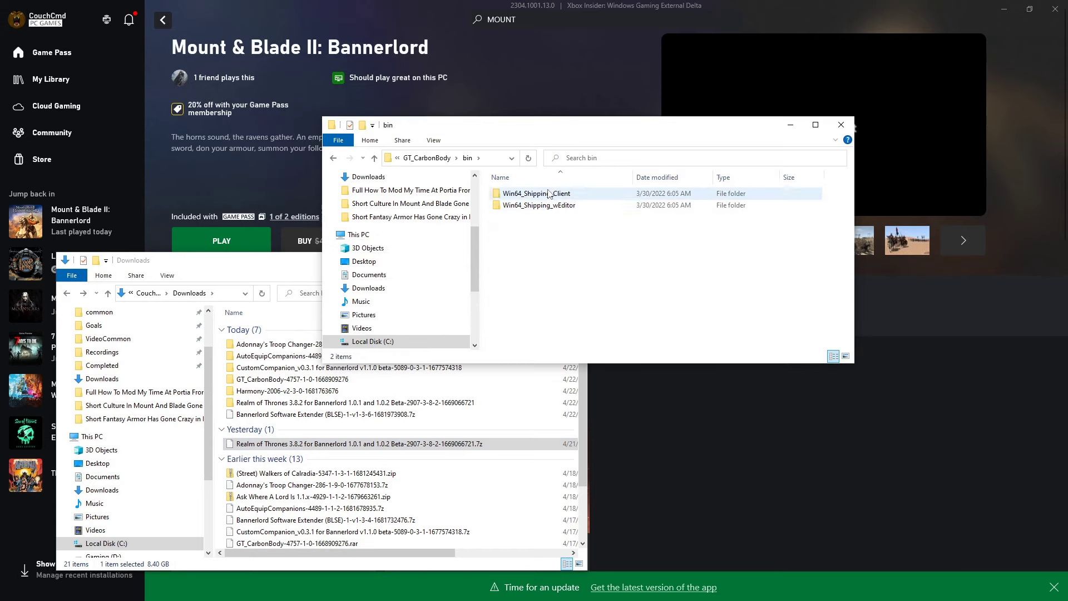
{"action": "key", "text": "alt+Left"}
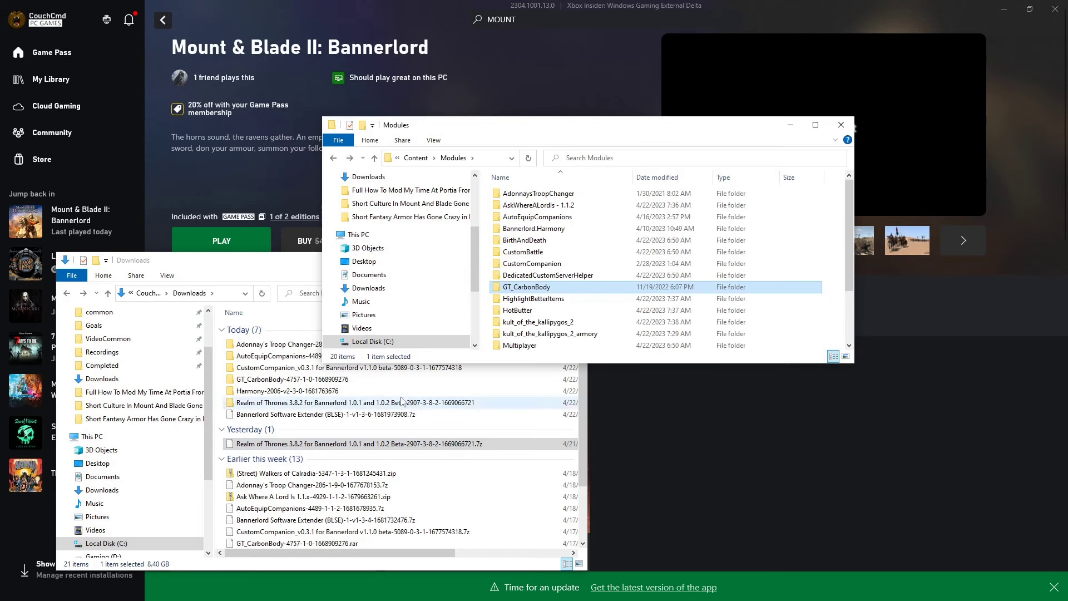
Move the ROT 3.8.2 folder from the extracted Realm of Thrones folder into the game's Modules folder
{"action": "double_click", "coordinate": [357, 403]}
{"action": "double_click", "coordinate": [250, 328]}
{"action": "left_click", "coordinate": [67, 293]}
{"action": "left_click_drag", "start_coordinate": [250, 328], "coordinate": [557, 278]}
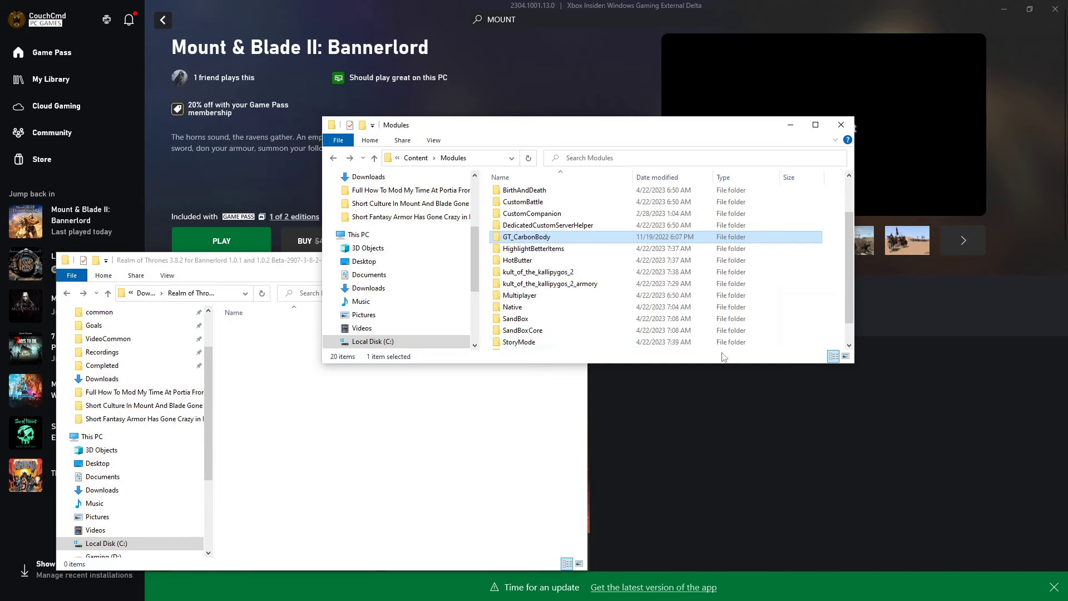
Launch Bannerlord.BLSE.Launcher.exe from the game's bin\Gaming.Desktop.x64_Shipping_Client folder
{"action": "left_click", "coordinate": [334, 158]}
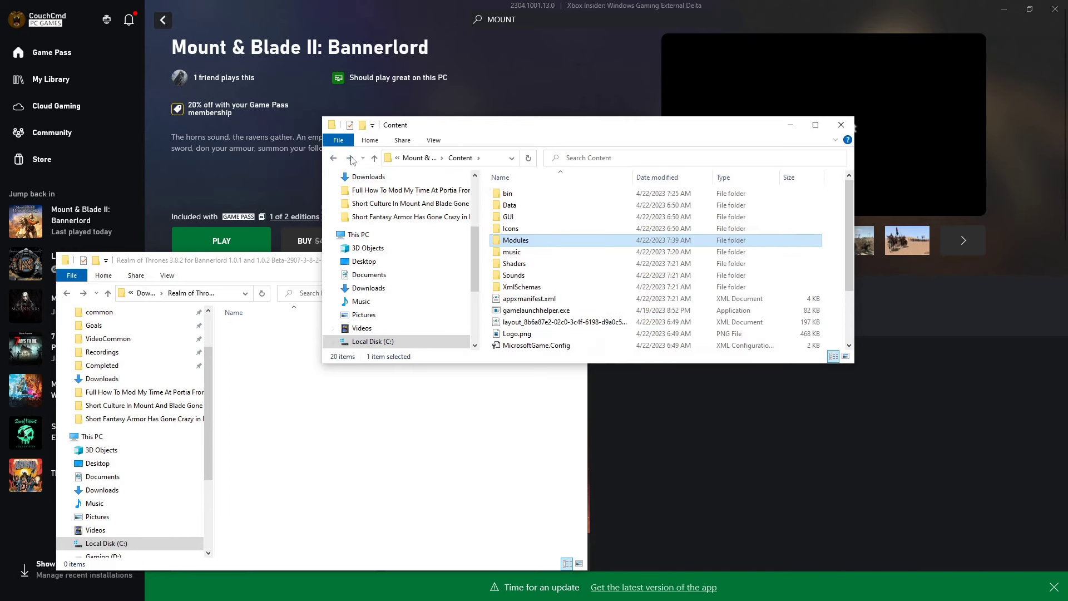
{"action": "double_click", "coordinate": [545, 193]}
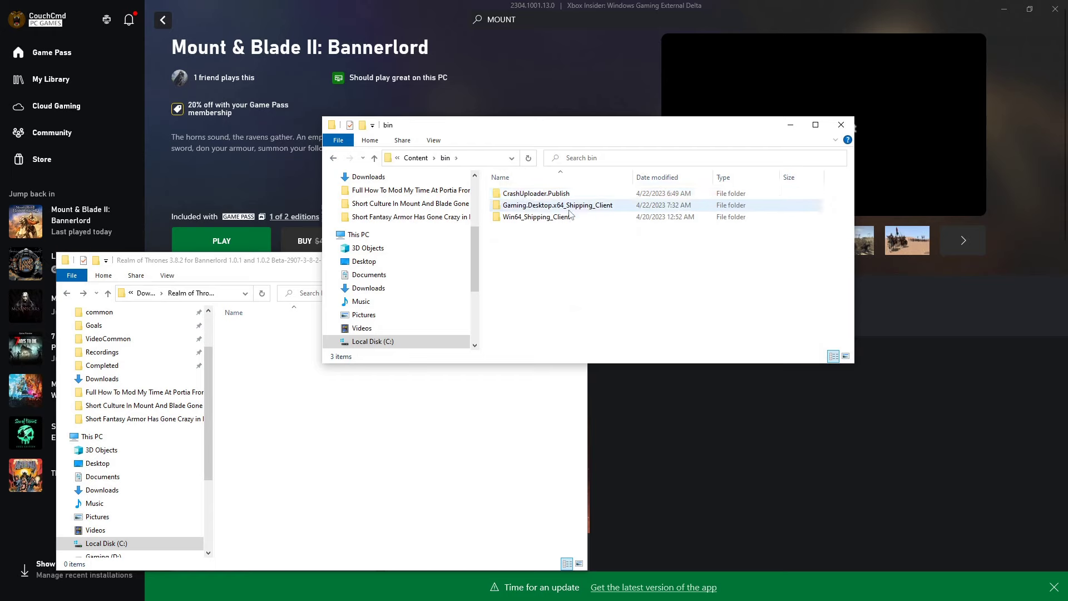
{"action": "double_click", "coordinate": [556, 205]}
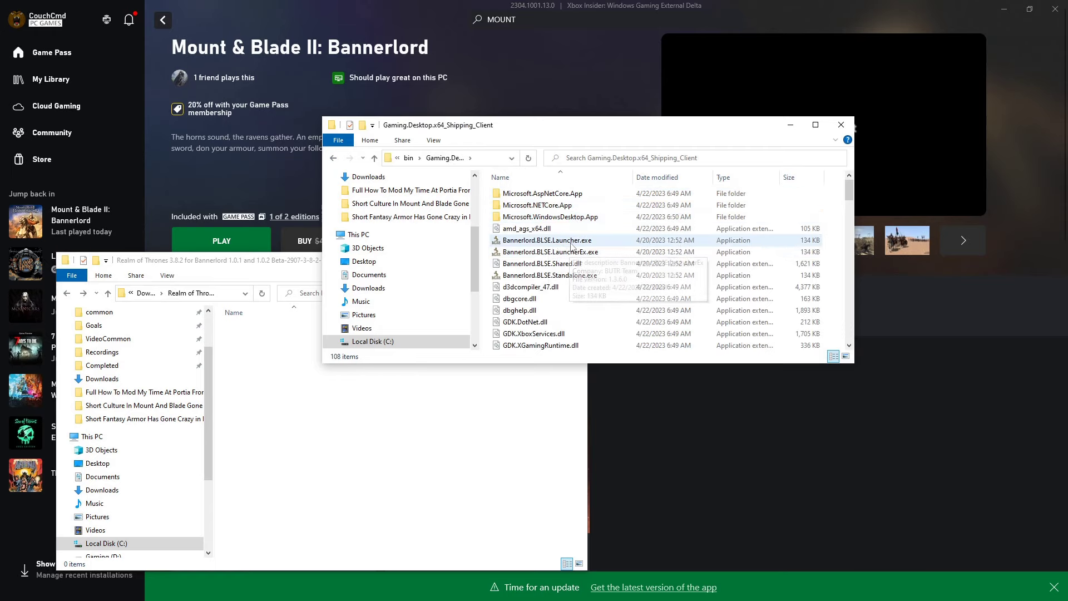
{"action": "double_click", "coordinate": [585, 240]}
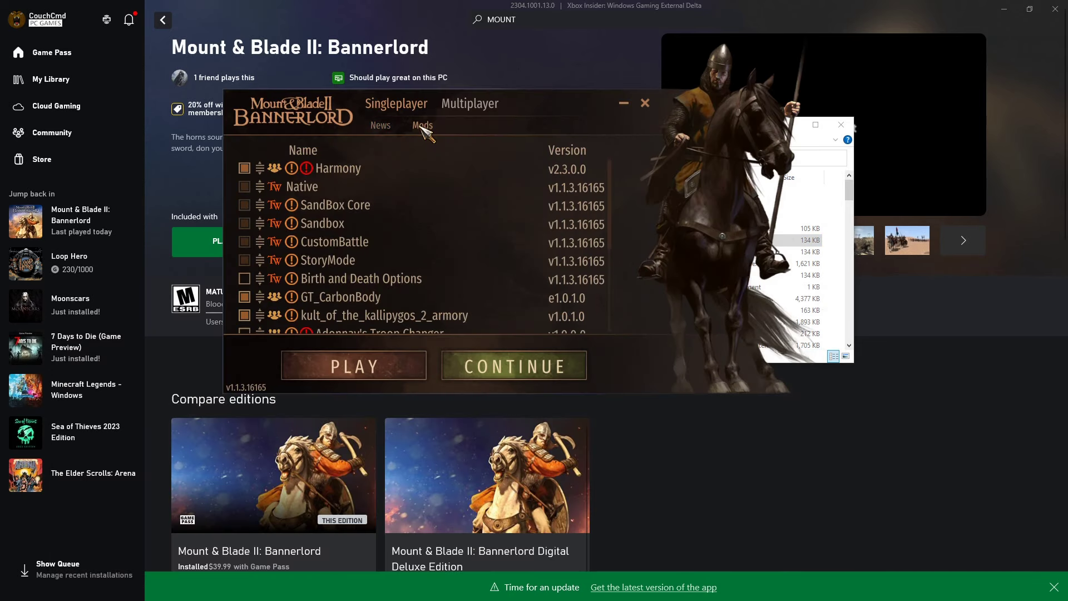
Reorder the singleplayer mod list so that sw_gt_carbonbody and WalkersOfCalradia come before kult_of_the_kallipygos_2
{"action": "scroll", "coordinate": [396, 244], "scroll_direction": "down", "scroll_amount": 5}
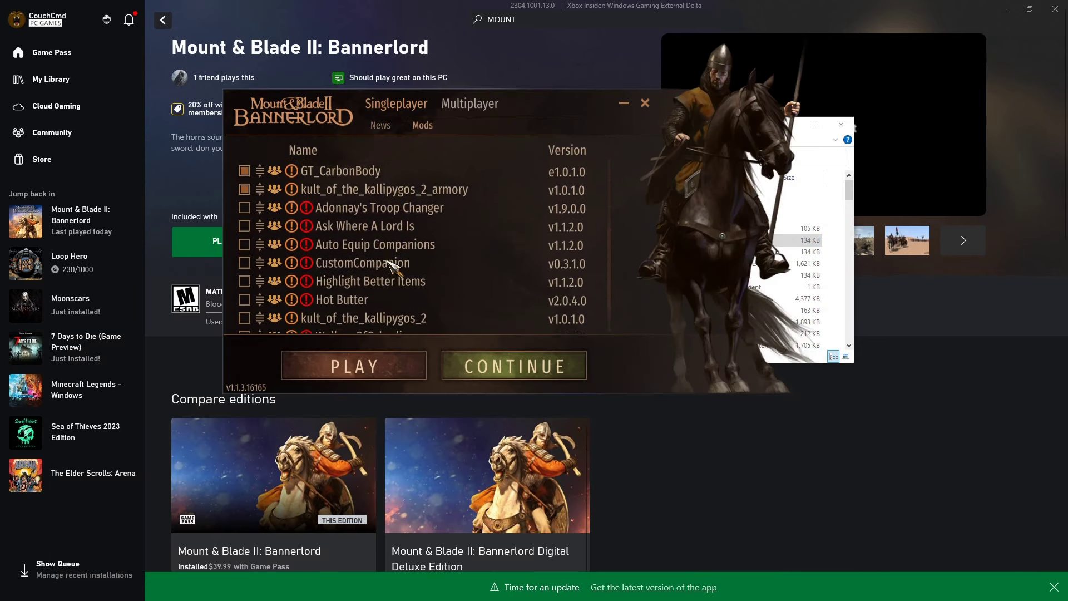
{"action": "scroll", "coordinate": [401, 269], "scroll_direction": "down", "scroll_amount": 1}
{"action": "scroll", "coordinate": [409, 264], "scroll_direction": "up", "scroll_amount": 2}
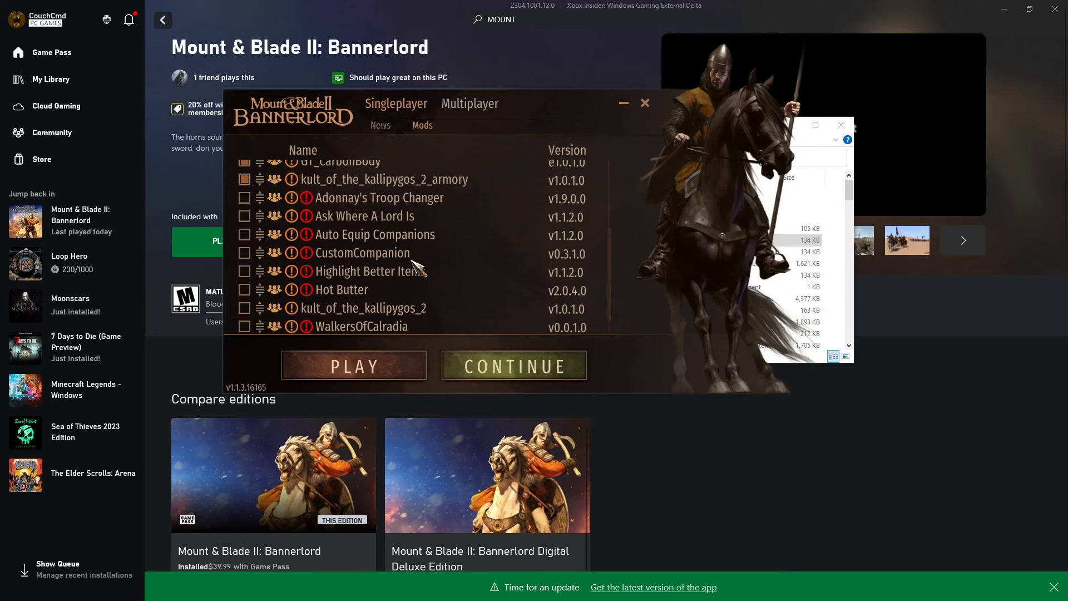
{"action": "scroll", "coordinate": [410, 262], "scroll_direction": "down", "scroll_amount": 2}
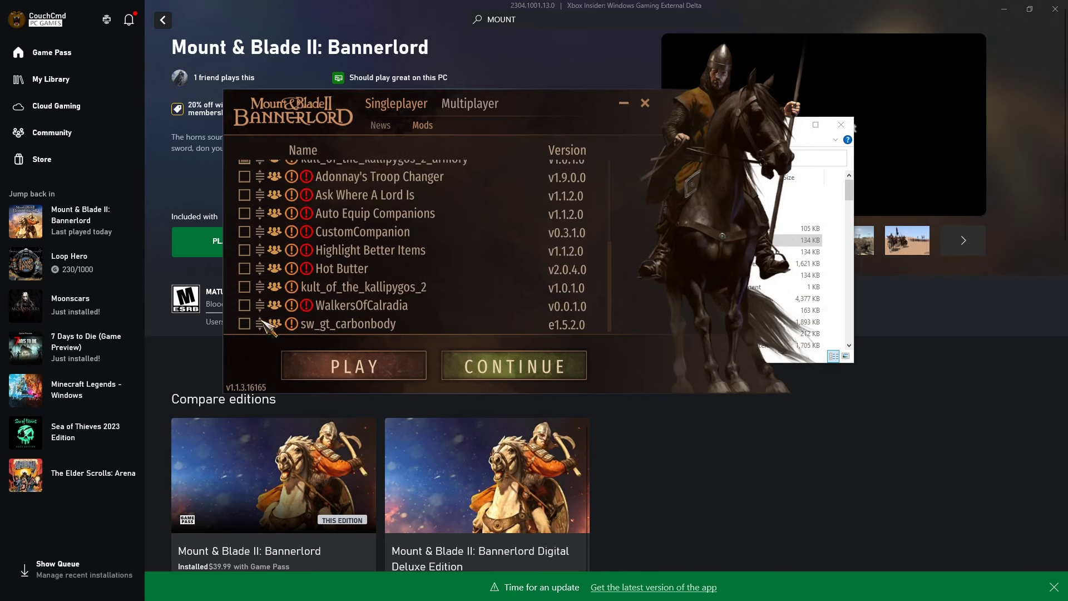
{"action": "left_click_drag", "start_coordinate": [259, 328], "coordinate": [264, 305]}
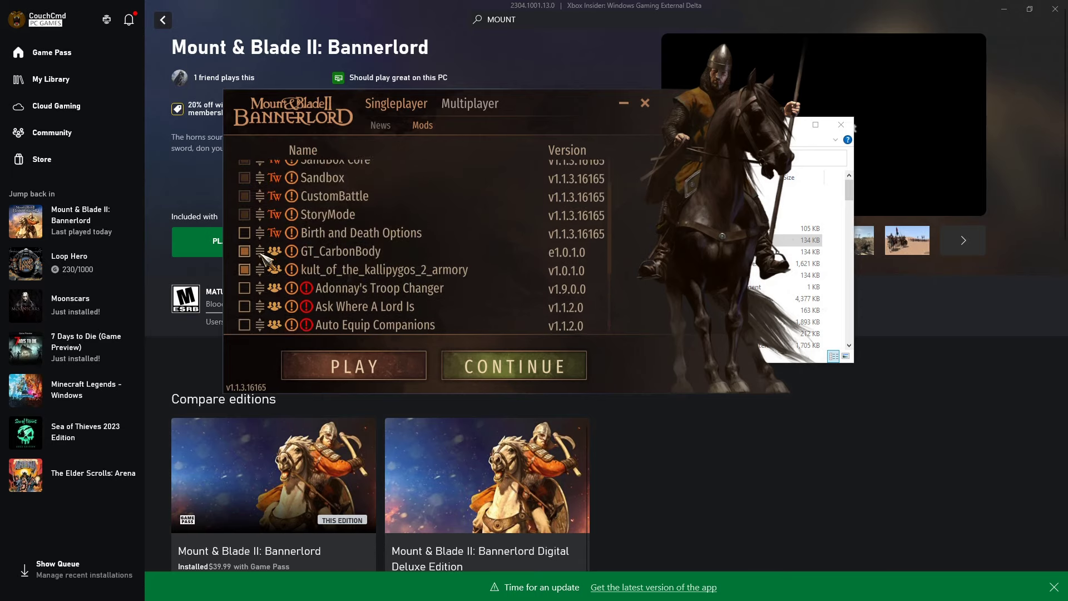
Enable every newly added mod from Adonnay's Troop Changer through kult_of_the_kallipygos_2 and review the complete load order
{"action": "scroll", "coordinate": [256, 217], "scroll_direction": "down", "scroll_amount": 5}
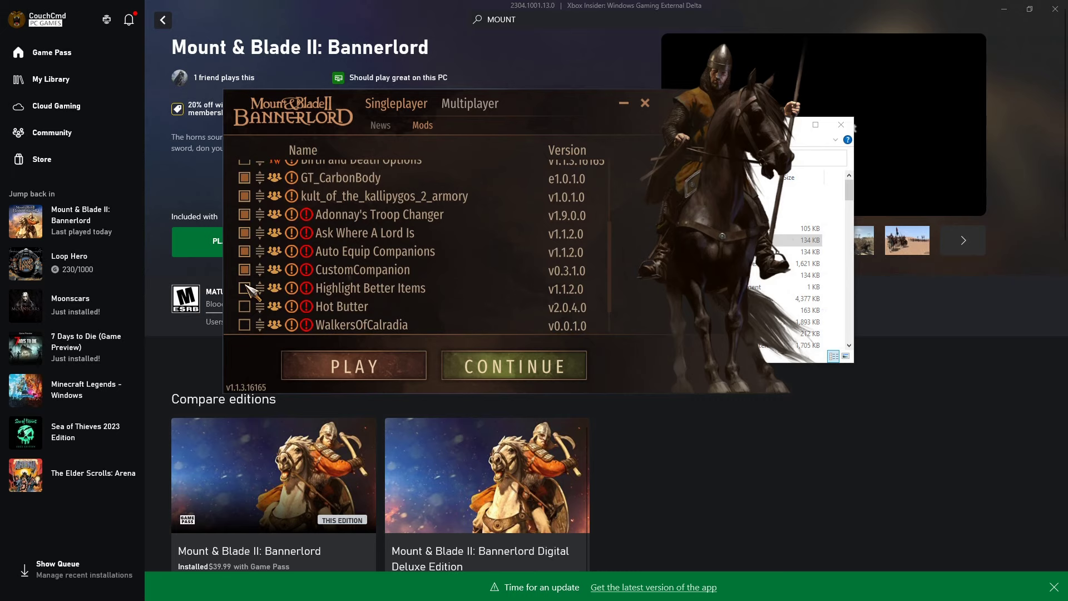
{"action": "scroll", "coordinate": [249, 321], "scroll_direction": "down", "scroll_amount": 2}
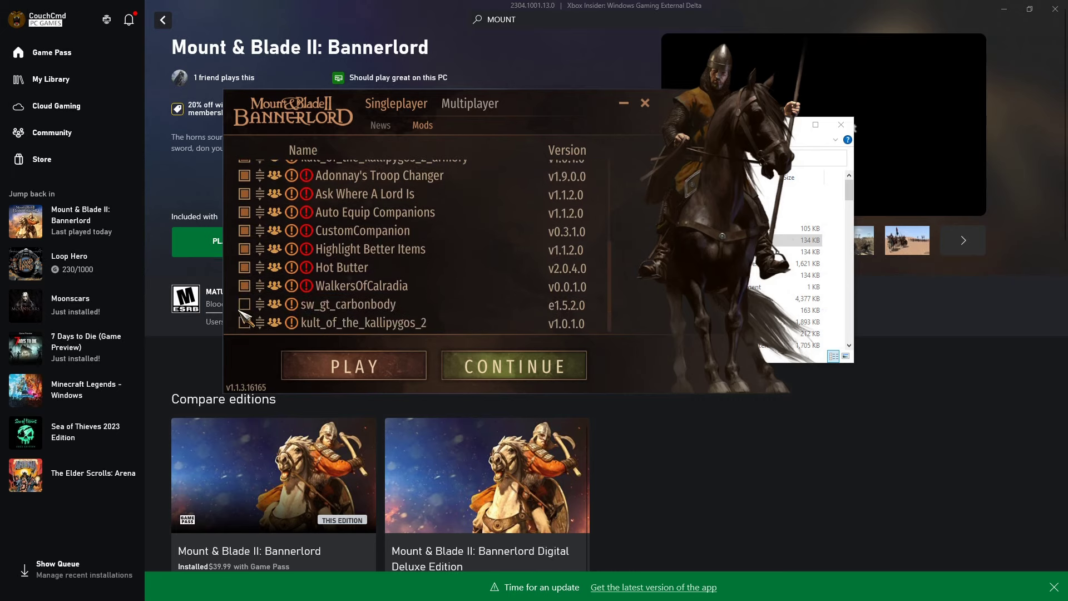
{"action": "scroll", "coordinate": [359, 325], "scroll_direction": "up", "scroll_amount": 2}
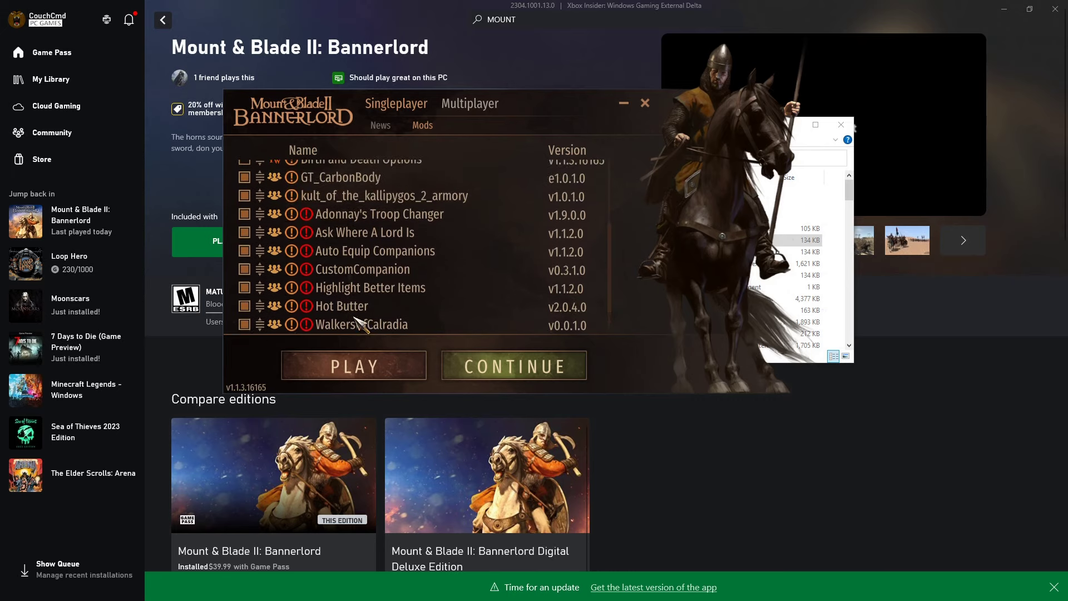
{"action": "scroll", "coordinate": [360, 323], "scroll_direction": "down", "scroll_amount": 2}
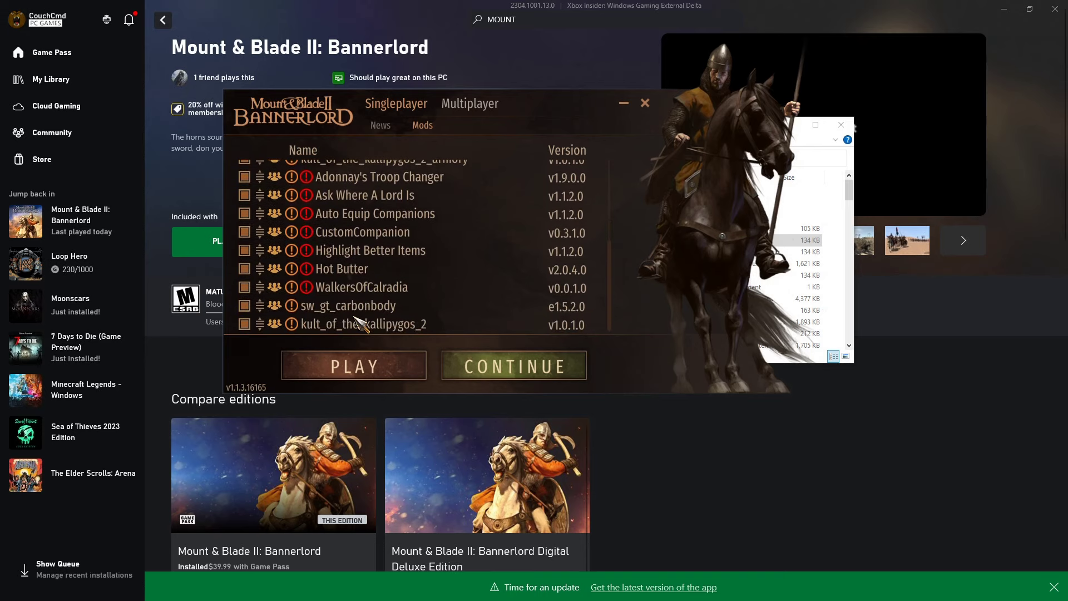
{"action": "scroll", "coordinate": [359, 317], "scroll_direction": "up", "scroll_amount": 7}
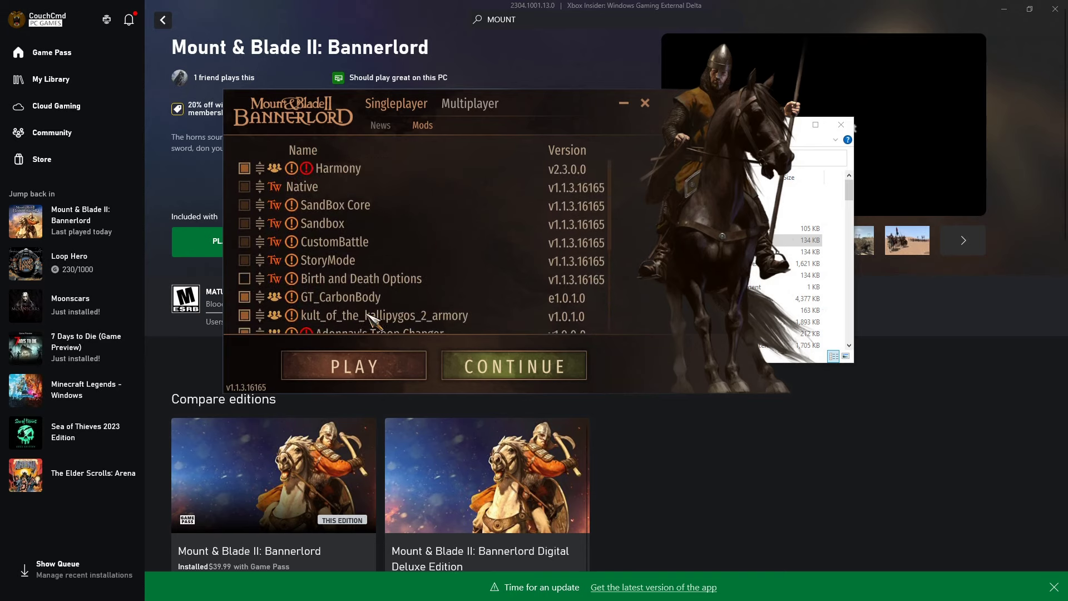
Start the game with the enabled mods and accept the mod version caution
{"action": "left_click", "coordinate": [356, 365]}
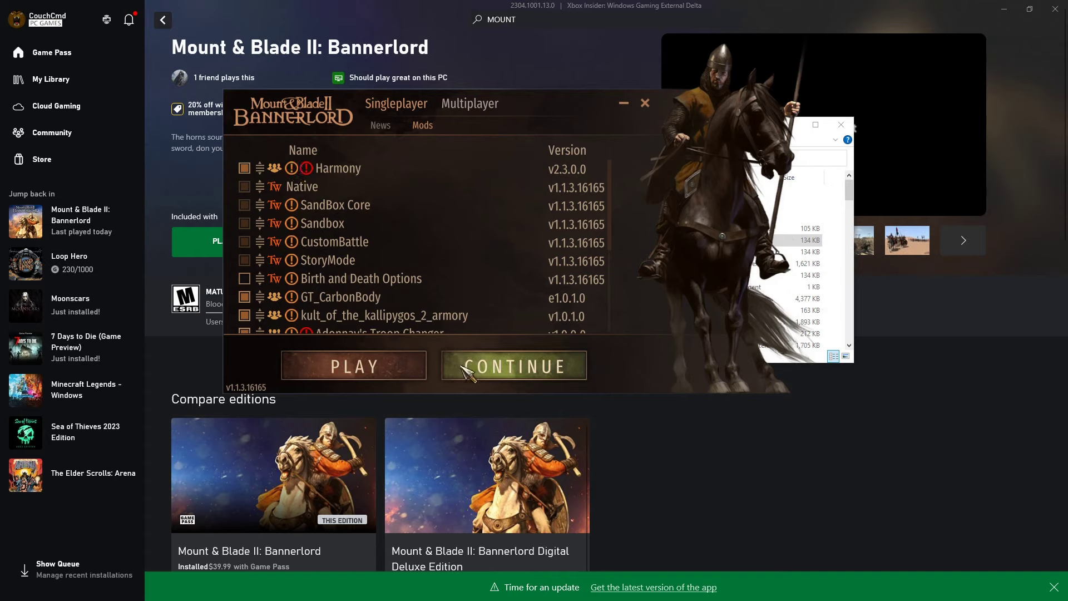
{"action": "left_click", "coordinate": [412, 366]}
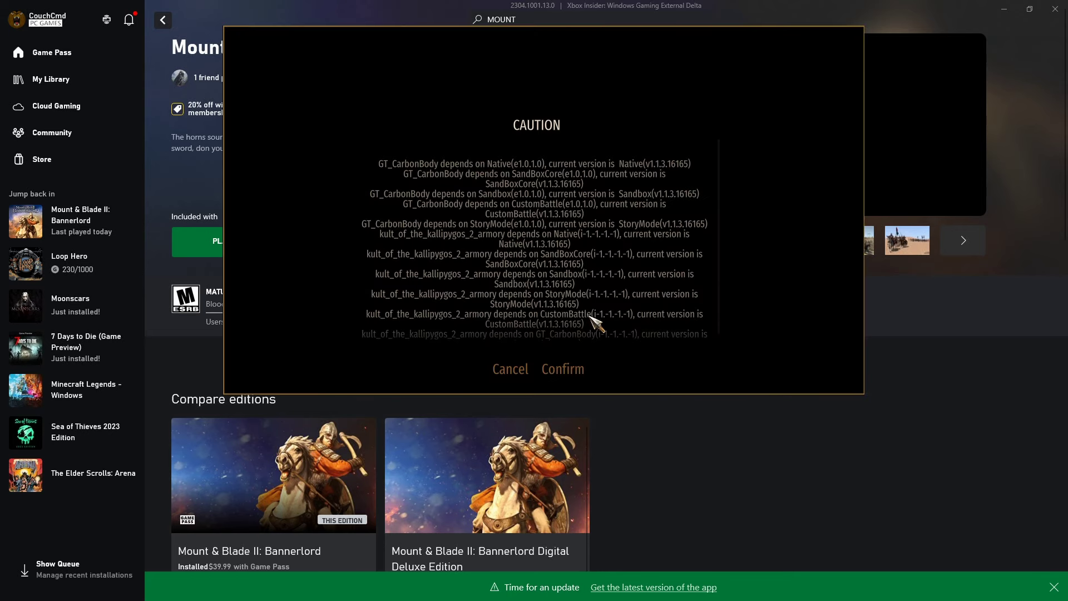
{"action": "left_click", "coordinate": [579, 370]}
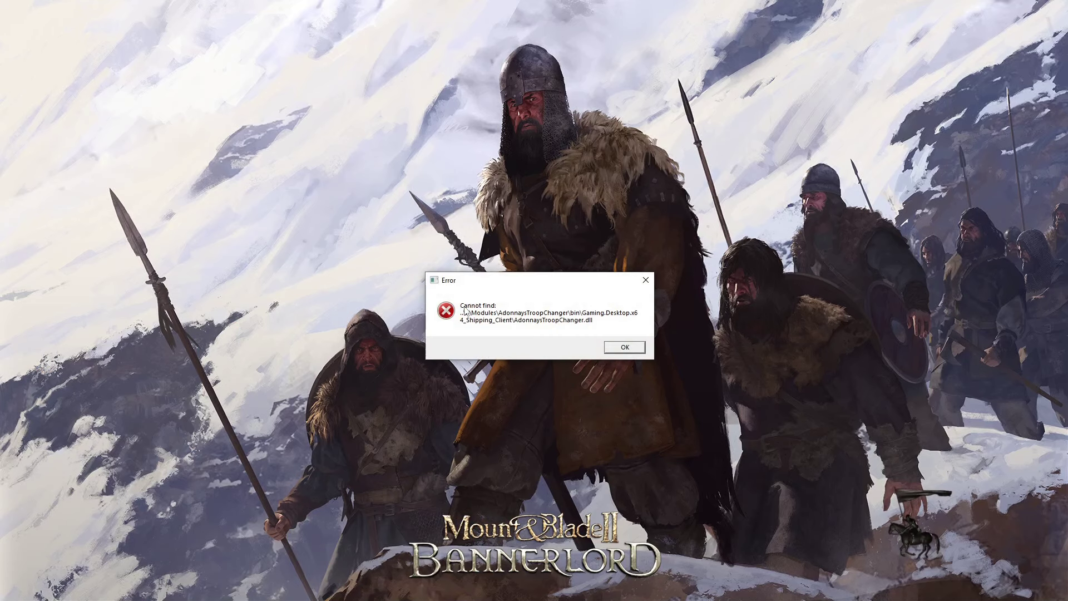
Dismiss the missing-DLL errors for the mods, including AdonnaysTroopChanger, AutoEquipCompanions and HighlightBetterItems
{"action": "left_click", "coordinate": [636, 351]}
{"action": "left_click", "coordinate": [636, 350]}
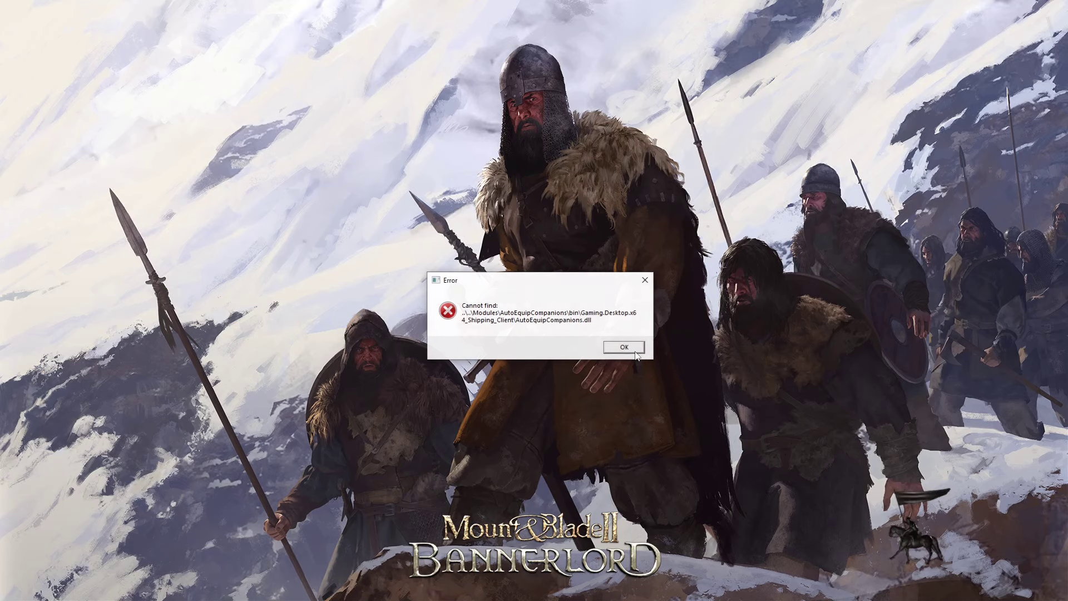
{"action": "left_click", "coordinate": [636, 350]}
{"action": "left_click", "coordinate": [635, 350]}
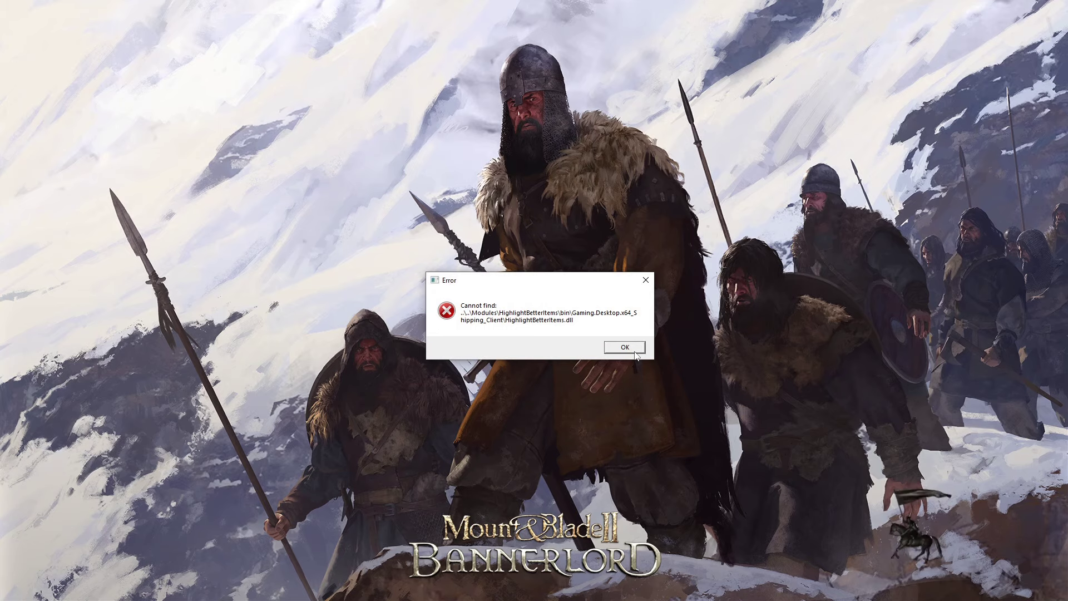
{"action": "left_click", "coordinate": [636, 351]}
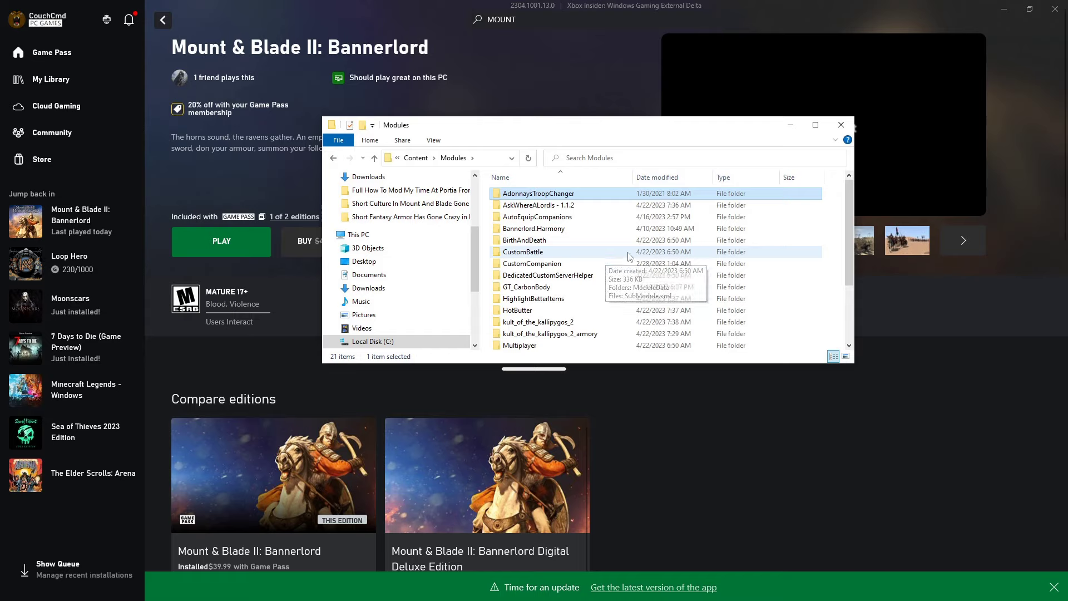
Inspect the Win64_Shipping_Client and Win64_Shipping_wEditor folders inside the bin folder of GT_CarbonBody
{"action": "double_click", "coordinate": [543, 289]}
{"action": "double_click", "coordinate": [529, 229]}
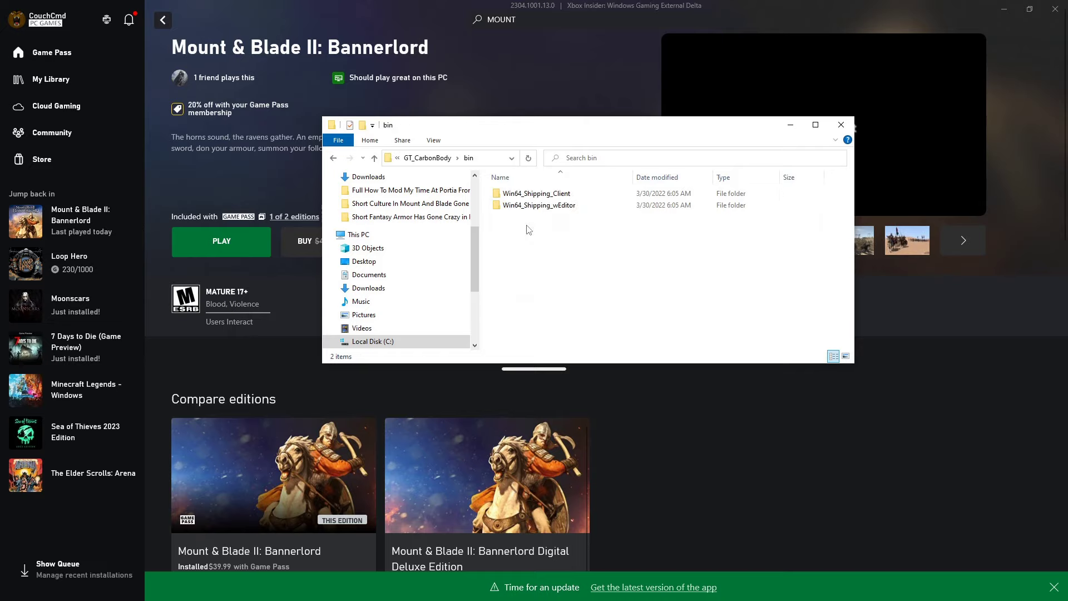
{"action": "double_click", "coordinate": [537, 193]}
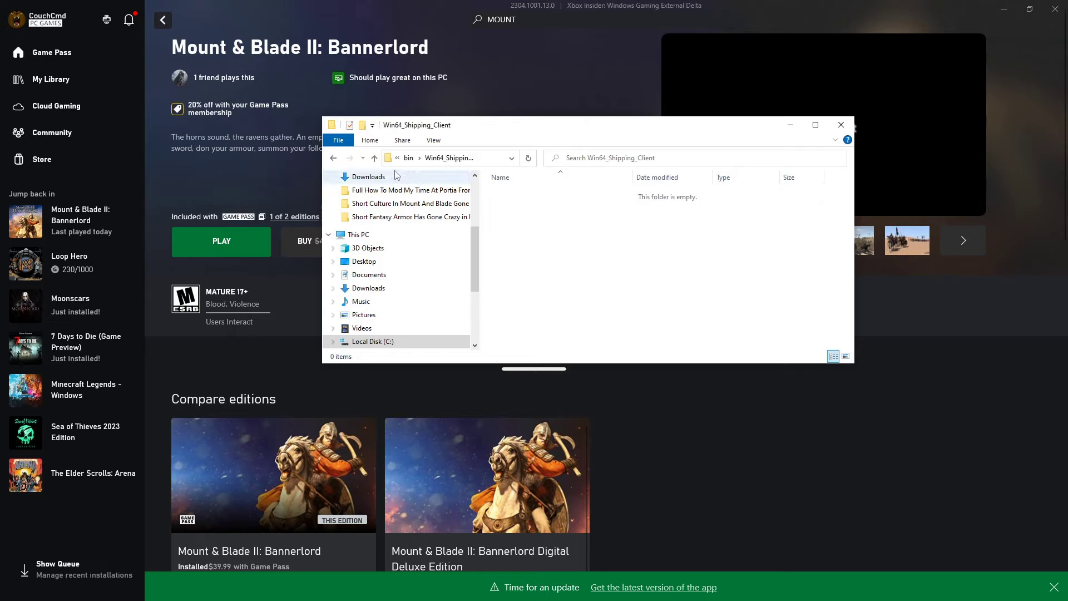
{"action": "left_click", "coordinate": [333, 158]}
{"action": "double_click", "coordinate": [521, 205]}
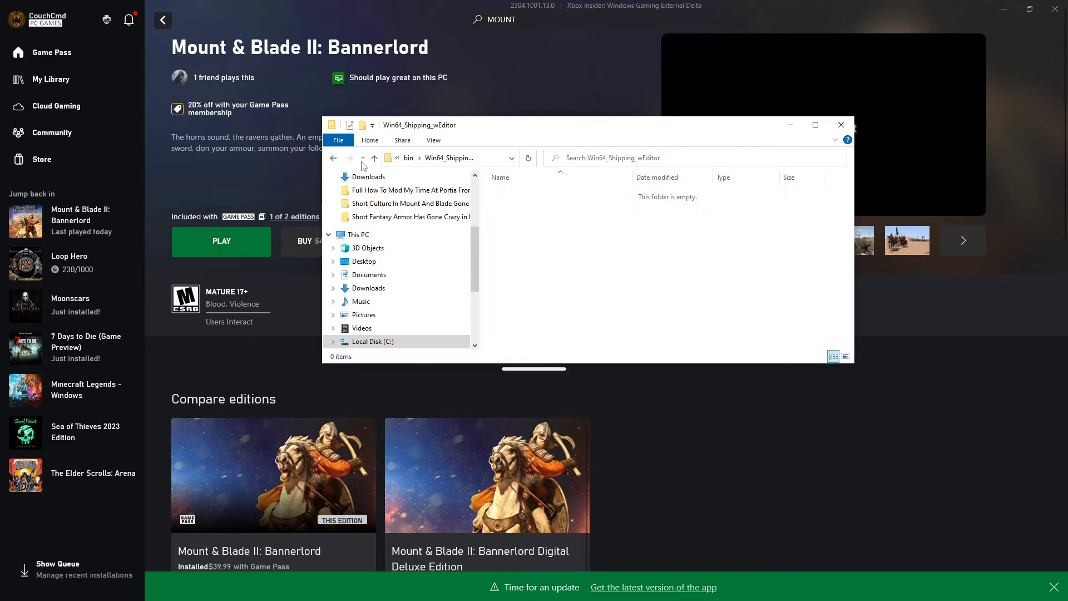
{"action": "left_click", "coordinate": [333, 159]}
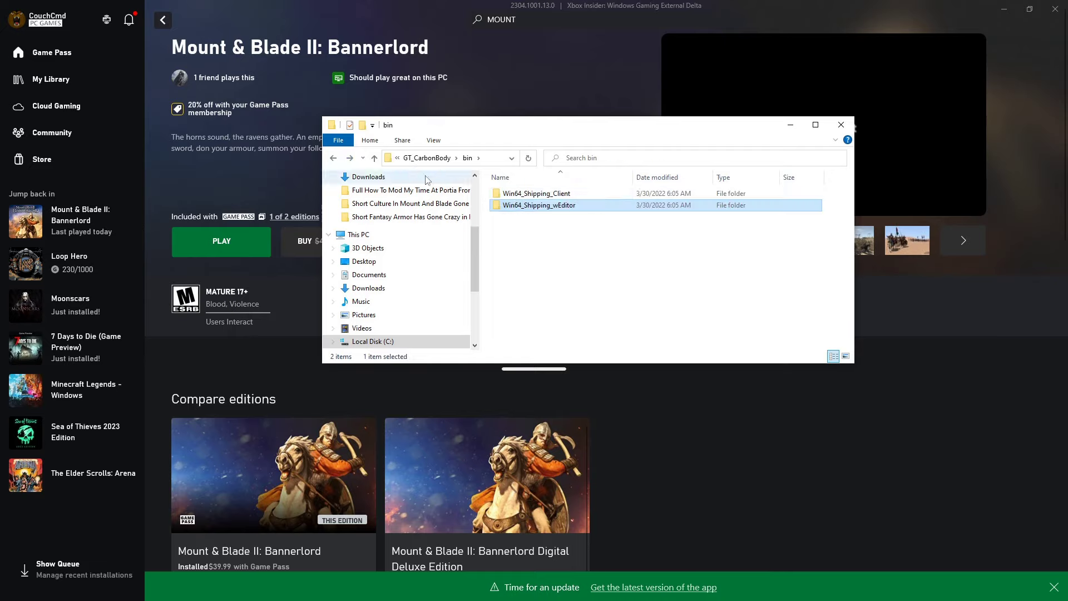
{"action": "left_click", "coordinate": [440, 158]}
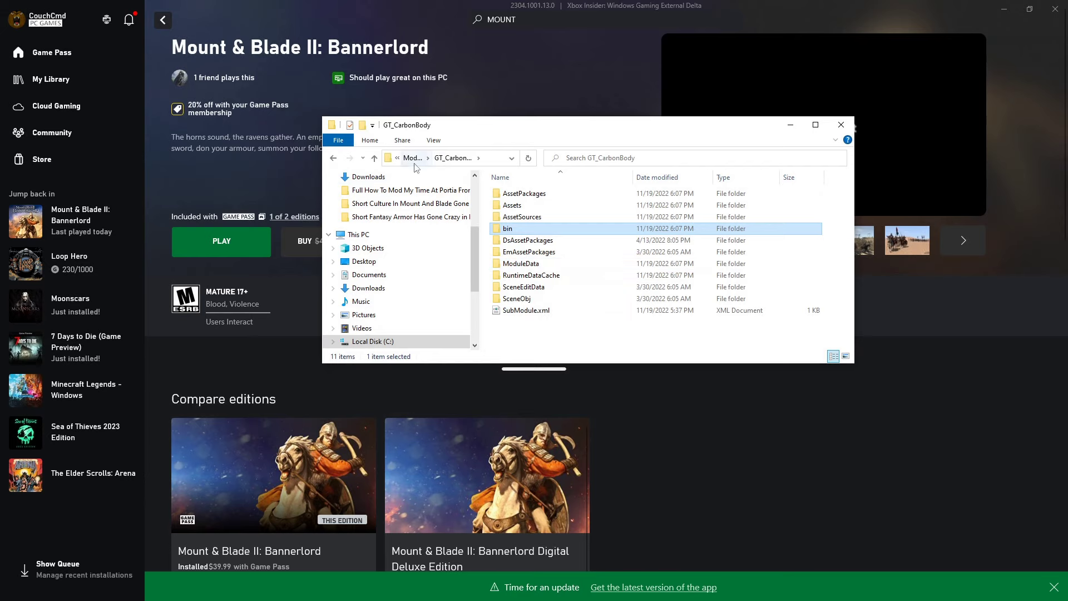
Return to Modules and open the kult_of_the_kallipygos_2_armory folder to examine its contents
{"action": "left_click", "coordinate": [413, 158]}
{"action": "scroll", "coordinate": [583, 300], "scroll_direction": "down", "scroll_amount": 1}
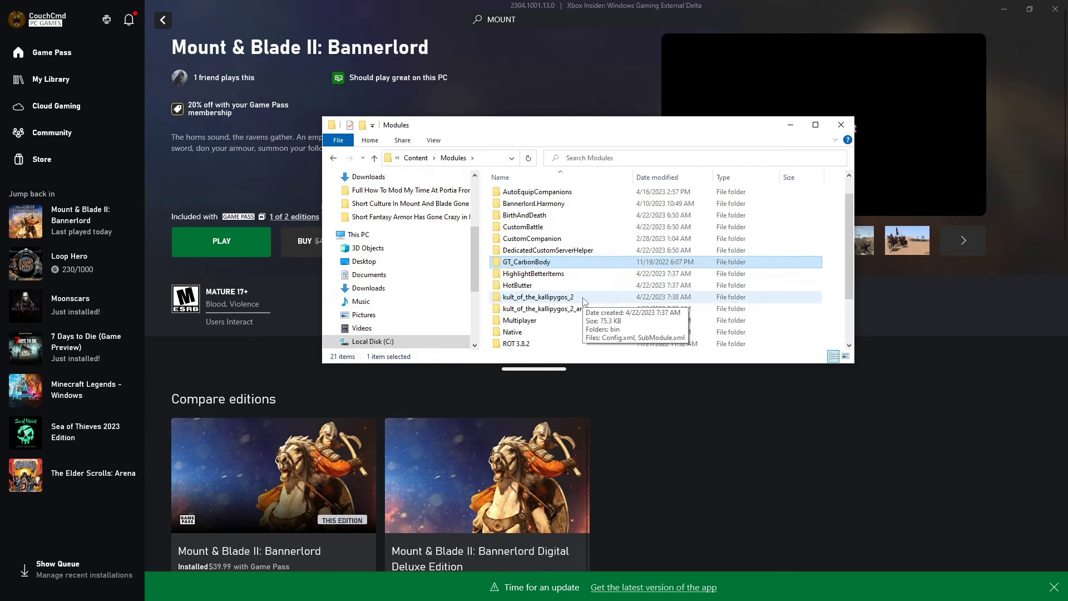
{"action": "double_click", "coordinate": [564, 313]}
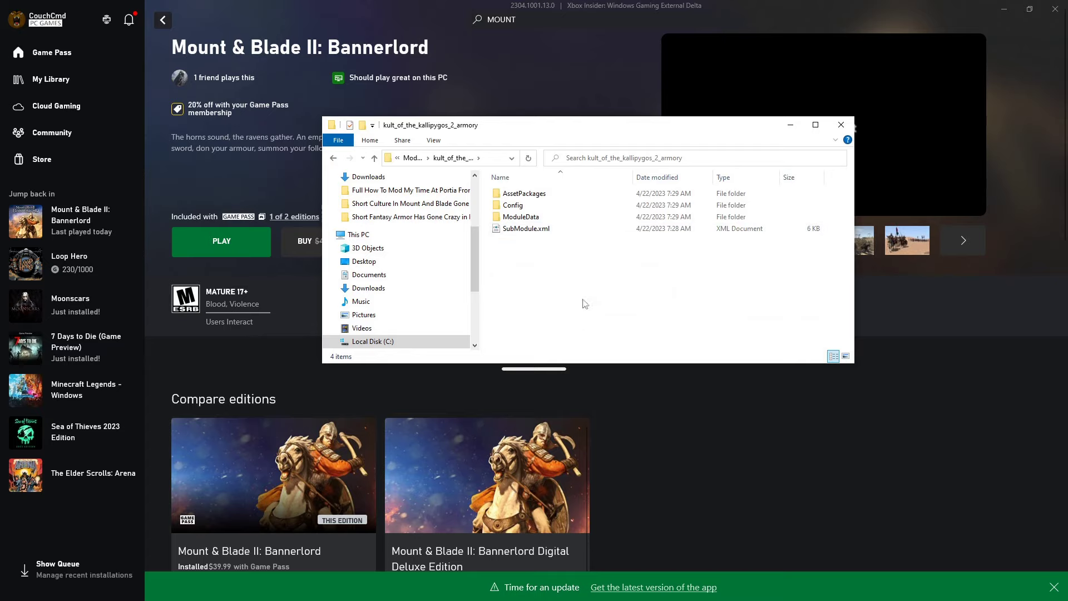
Return to Modules and open the bin folder of AdonnaysTroopChanger to examine its client folders
{"action": "left_click", "coordinate": [334, 158]}
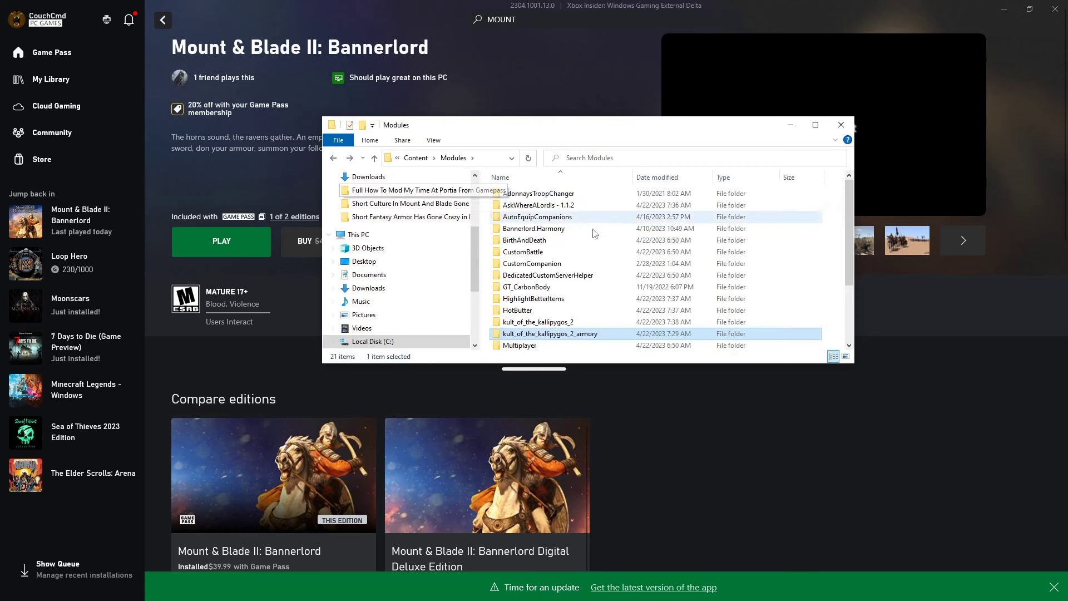
{"action": "left_click", "coordinate": [553, 196]}
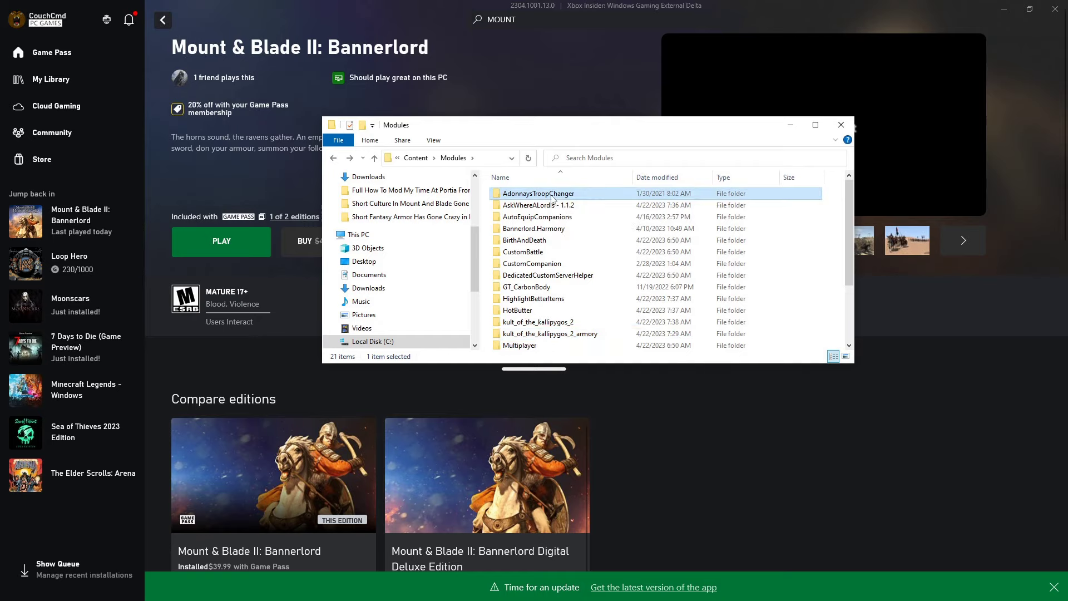
{"action": "double_click", "coordinate": [552, 196]}
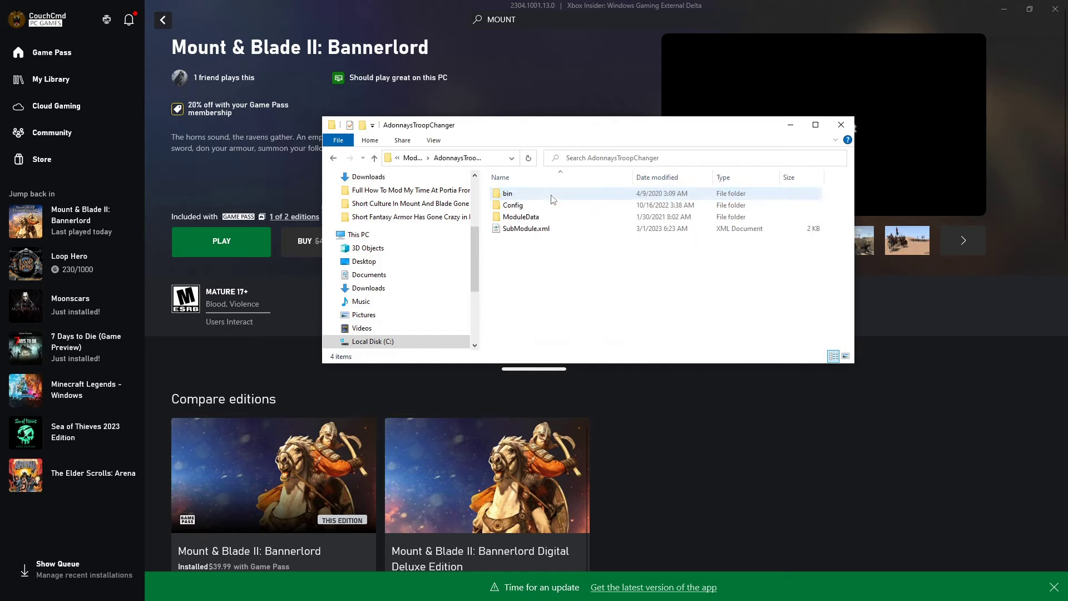
{"action": "left_click", "coordinate": [521, 196]}
{"action": "double_click", "coordinate": [522, 196]}
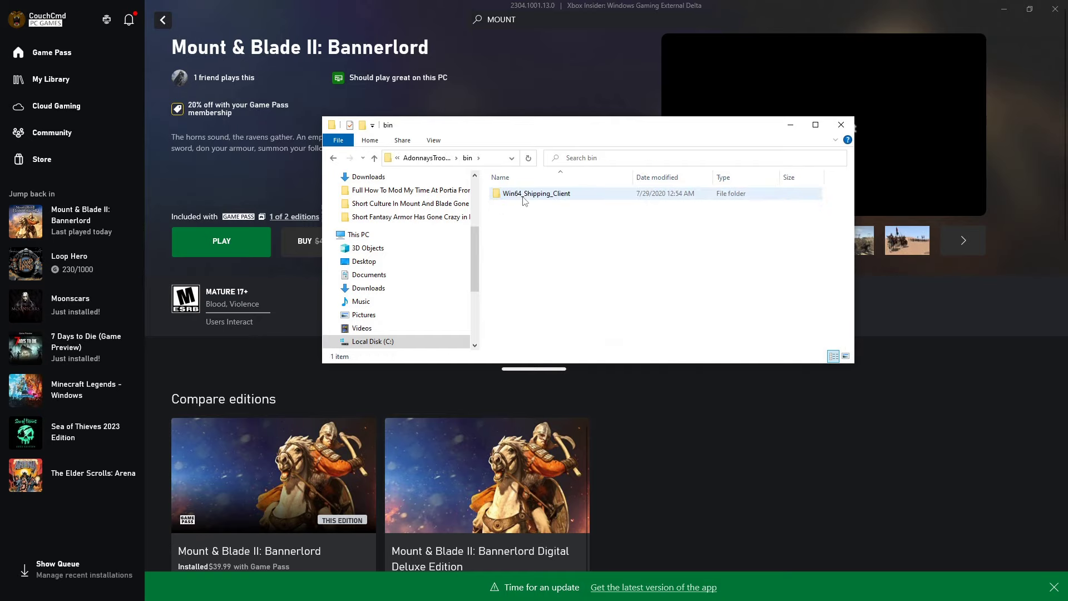
Copy the folder name Gaming.Desktop.x64_Shipping_Client from the game's own bin folder and return to the bin folder of AdonnaysTroopChanger
{"action": "left_click", "coordinate": [333, 158]}
{"action": "left_click", "coordinate": [334, 159]}
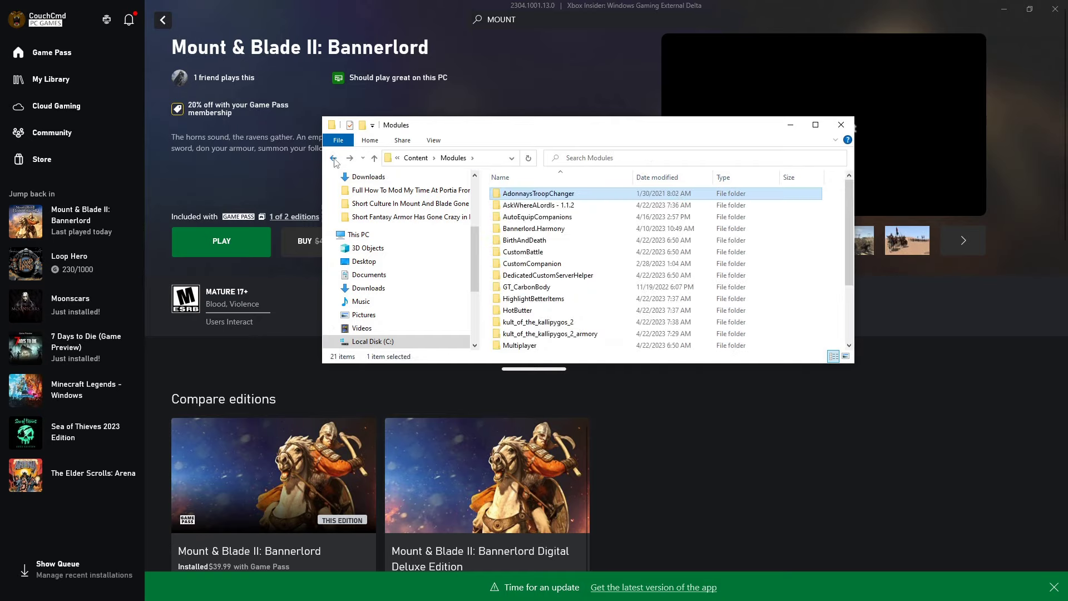
{"action": "left_click", "coordinate": [333, 158]}
{"action": "left_click", "coordinate": [334, 159]}
{"action": "left_click", "coordinate": [333, 158]}
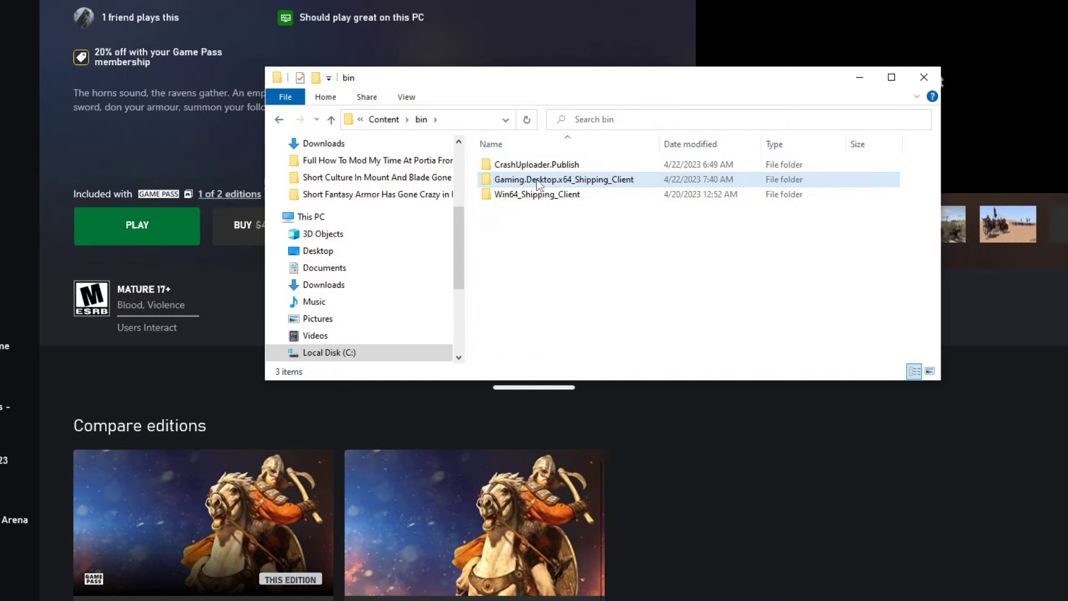
{"action": "key", "text": "alt+Right"}
{"action": "key", "text": "alt+Right"}
{"action": "key", "text": "alt+Right"}
{"action": "key", "text": "alt+Right"}
{"action": "key", "text": "alt+Right"}
Duplicate Win64_Shipping_Client in AdonnaysTroopChanger's bin folder, rename the copy as Gaming.Desktop.x64_Shipping_Client and open it
{"action": "right_click", "coordinate": [529, 210]}
{"action": "left_click", "coordinate": [612, 334]}
{"action": "key", "text": "F2"}
{"action": "key", "text": "super+v"}
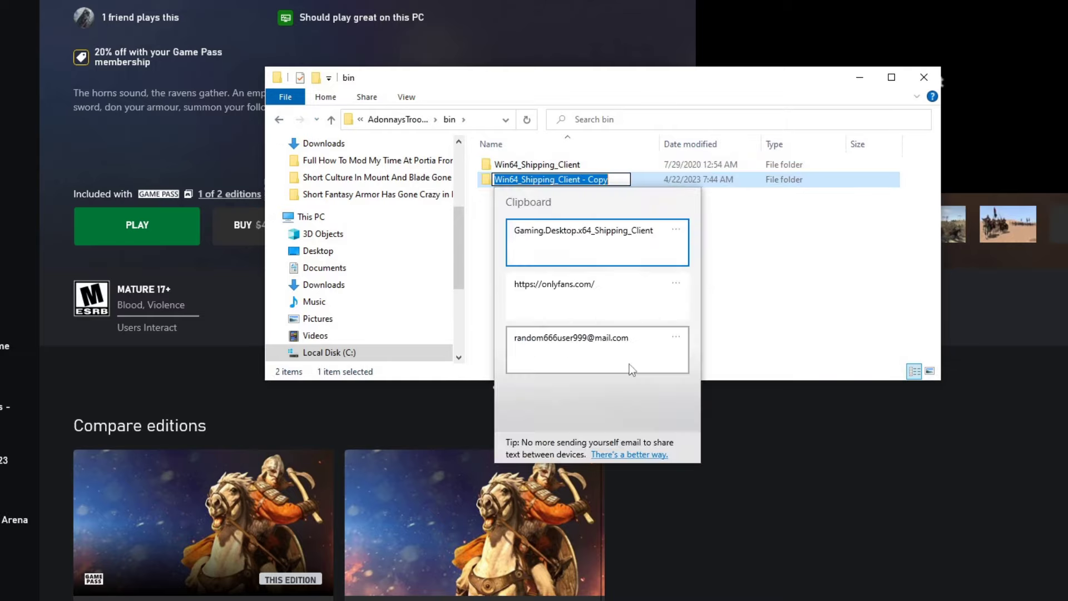
{"action": "left_click", "coordinate": [583, 234]}
{"action": "right_click", "coordinate": [634, 162]}
{"action": "left_click", "coordinate": [684, 303]}
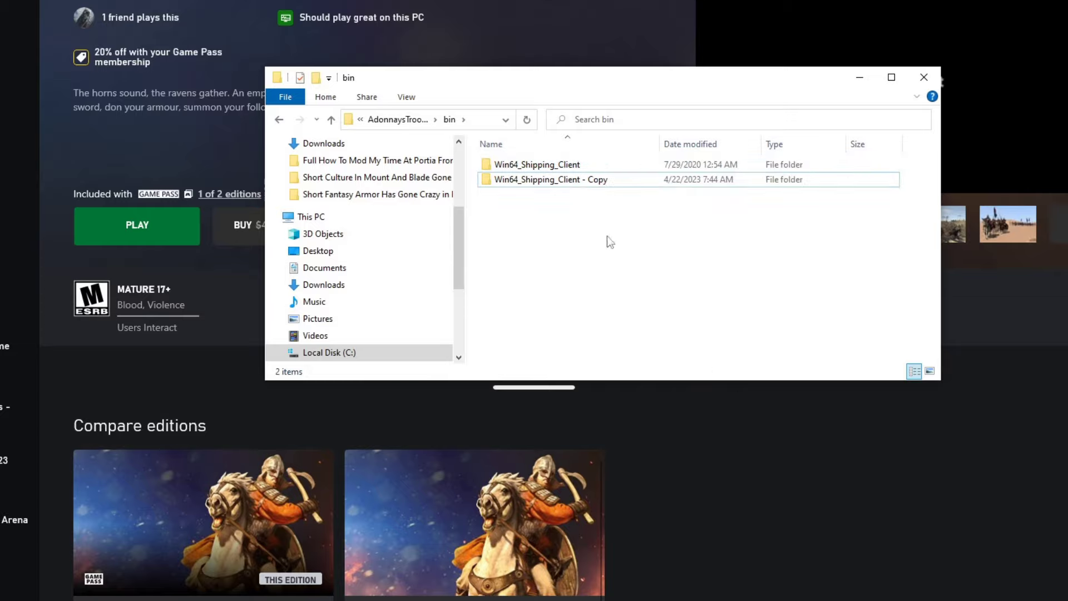
{"action": "key", "text": "ctrl+y"}
{"action": "left_click", "coordinate": [370, 123]}
{"action": "double_click", "coordinate": [489, 162]}
{"action": "key", "text": "Return"}
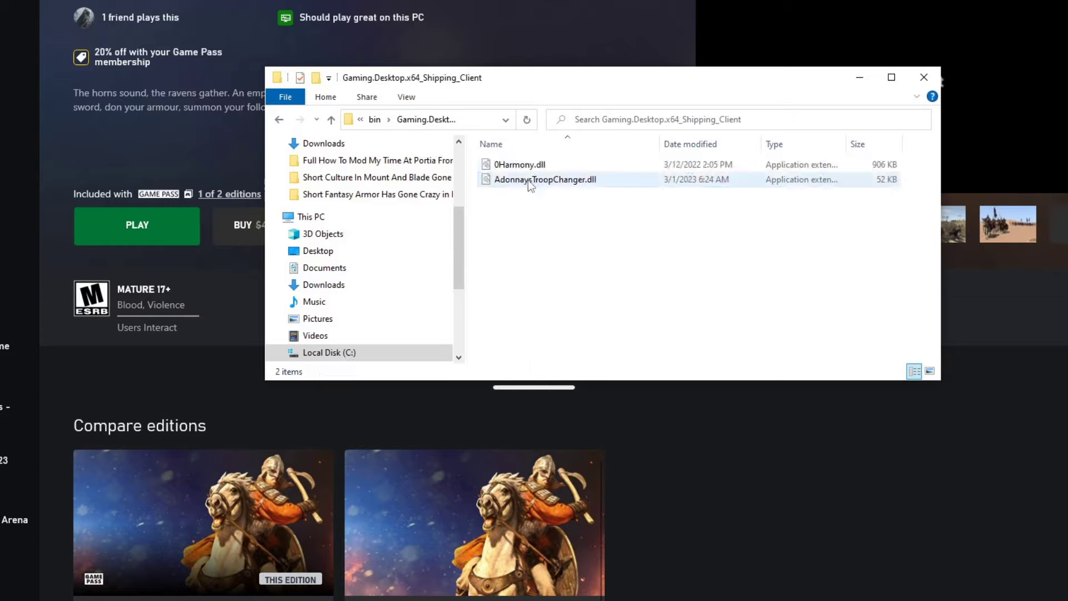
Return to Modules and add a Gaming.Desktop.x64_Shipping_Client folder beside Win64_Shipping_Client in the bin folder of AutoEquipCompanions
{"action": "key", "text": "alt+Left"}
{"action": "key", "text": "alt+Left"}
{"action": "key", "text": "alt+Left"}
{"action": "key", "text": "alt+Left"}
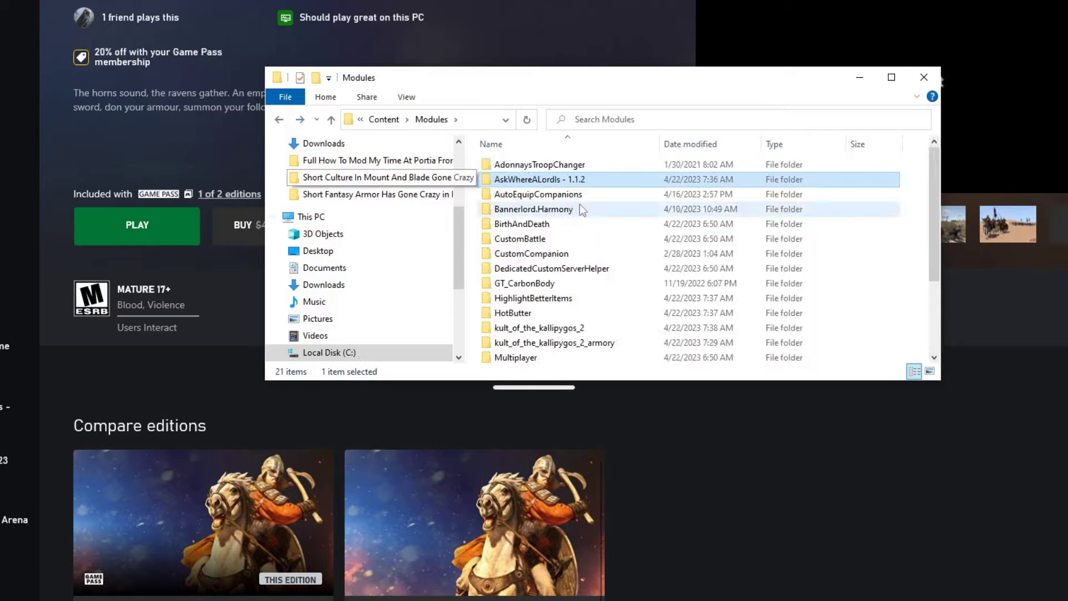
{"action": "key", "text": "alt+Right"}
{"action": "key", "text": "alt+Right"}
{"action": "key", "text": "alt+Right"}
{"action": "key", "text": "alt+Right"}
{"action": "key", "text": "alt+Up"}
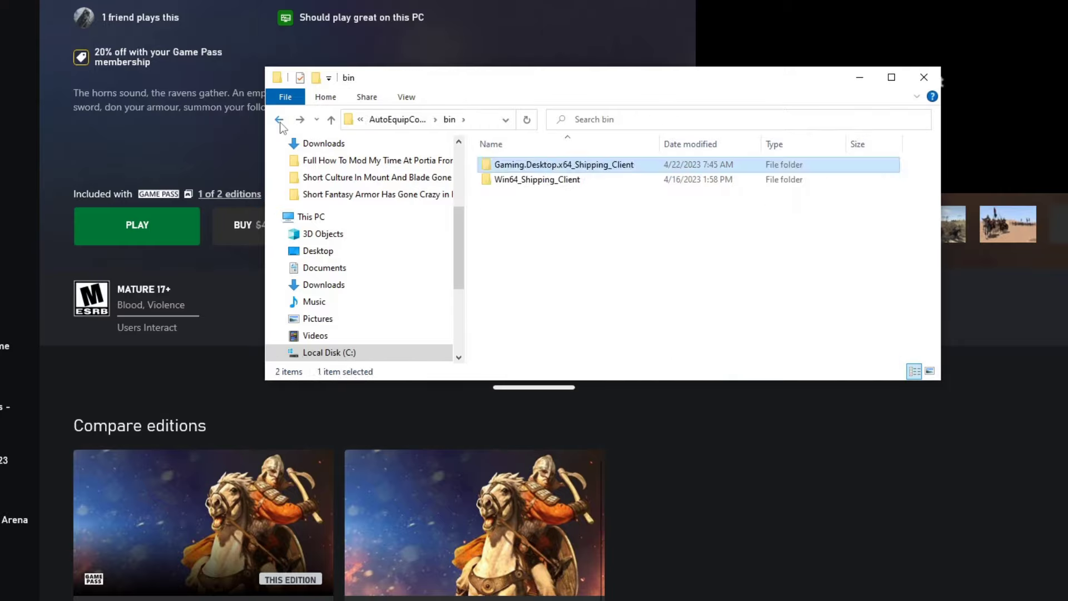
Inspect the Win64_Shipping_Client folder of CustomCompanion and open the GT_CarbonBody folder
{"action": "left_click", "coordinate": [280, 119]}
{"action": "key", "text": "alt+Left"}
{"action": "double_click", "coordinate": [510, 164]}
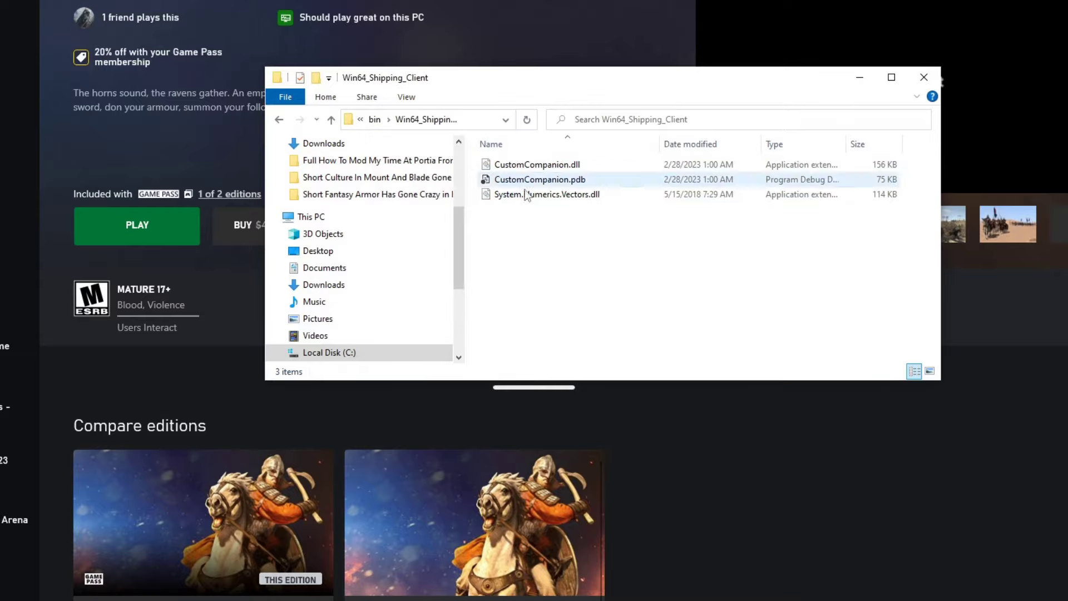
{"action": "key", "text": "alt+Left"}
{"action": "key", "text": "alt+Left"}
{"action": "key", "text": "alt+Left"}
{"action": "key", "text": "alt+Left"}
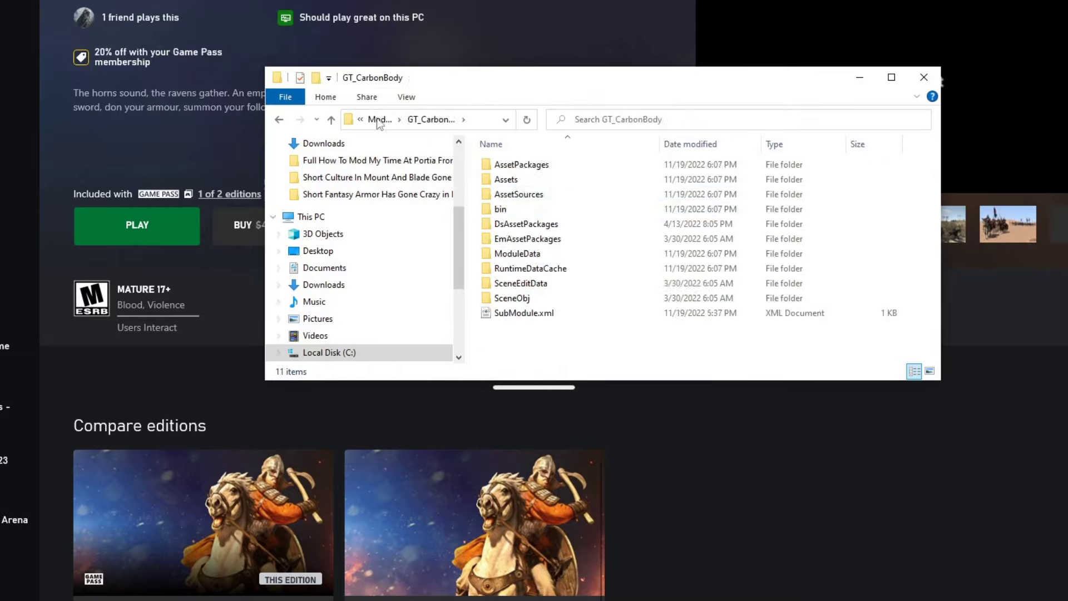
Return to Modules and add a Gaming.Desktop.x64_Shipping_Client folder to the bin folder of HighlightBetterItems
{"action": "key", "text": "alt+Left"}
{"action": "key", "text": "alt+Left"}
{"action": "key", "text": "alt+Left"}
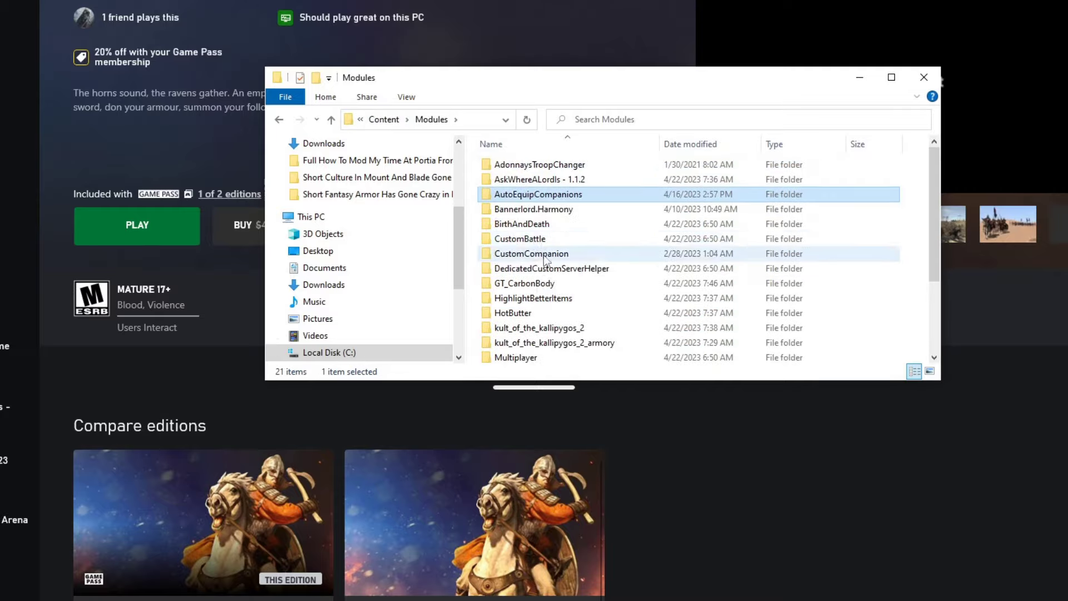
{"action": "key", "text": "alt+Left"}
{"action": "key", "text": "alt+Left"}
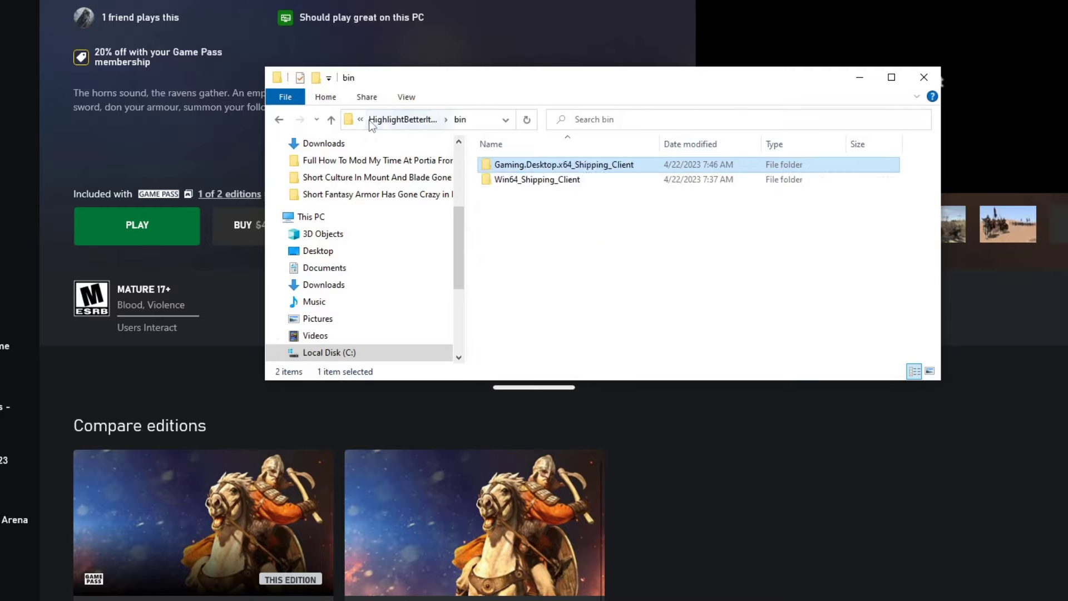
Return to Modules and check the client folders inside the bin folder of HotButter
{"action": "key", "text": "alt+Left"}
{"action": "key", "text": "alt+Left"}
{"action": "right_click", "coordinate": [544, 248]}
{"action": "key", "text": "Escape"}
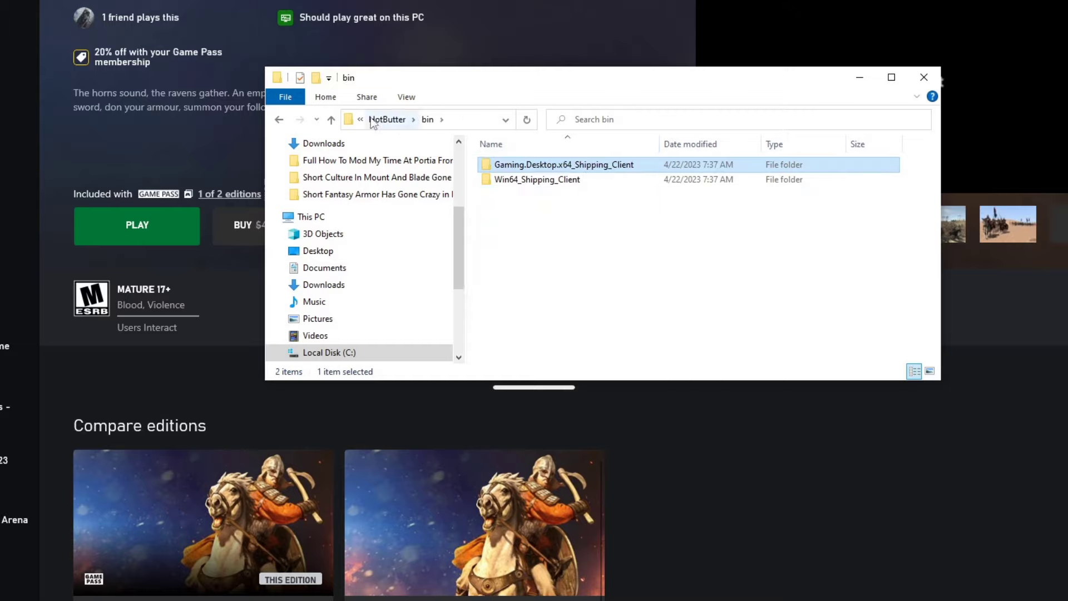
Add a Gaming.Desktop.x64_Shipping_Client folder to the bin folder of the WalkersOfCalr... module
{"action": "key", "text": "alt+Left"}
{"action": "key", "text": "alt+Left"}
{"action": "key", "text": "alt+Left"}
{"action": "key", "text": "alt+Left"}
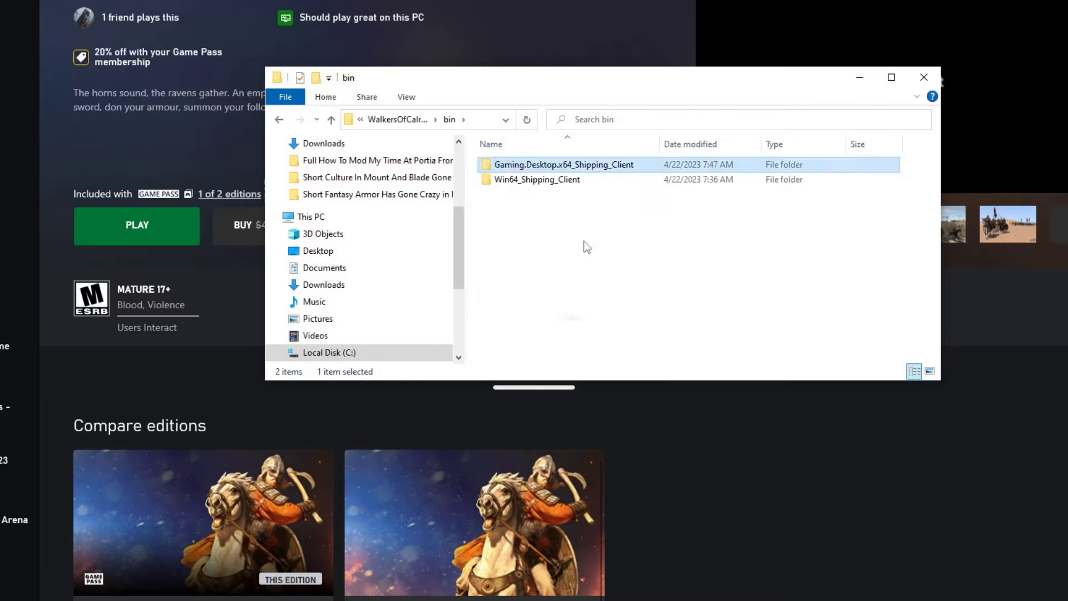
Run Bannerlord.BLSE.Launcher.exe from the Gaming.Desktop.x64_Shipping_Client folder in the game's own bin folder
{"action": "key", "text": "Return"}
{"action": "key", "text": "alt+Left"}
{"action": "right_click", "coordinate": [549, 164]}
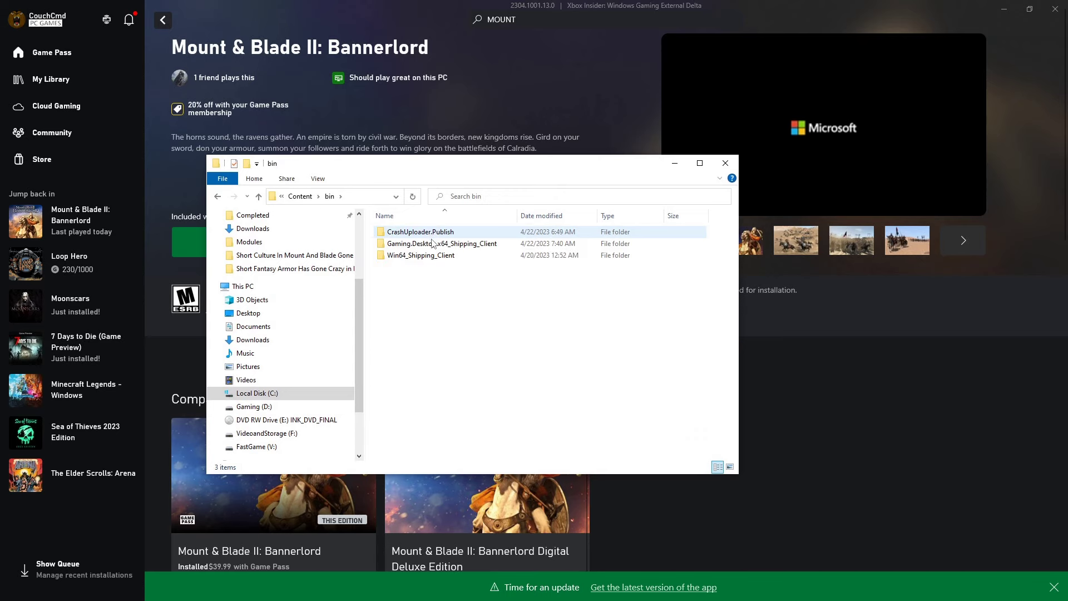
{"action": "left_click", "coordinate": [434, 246]}
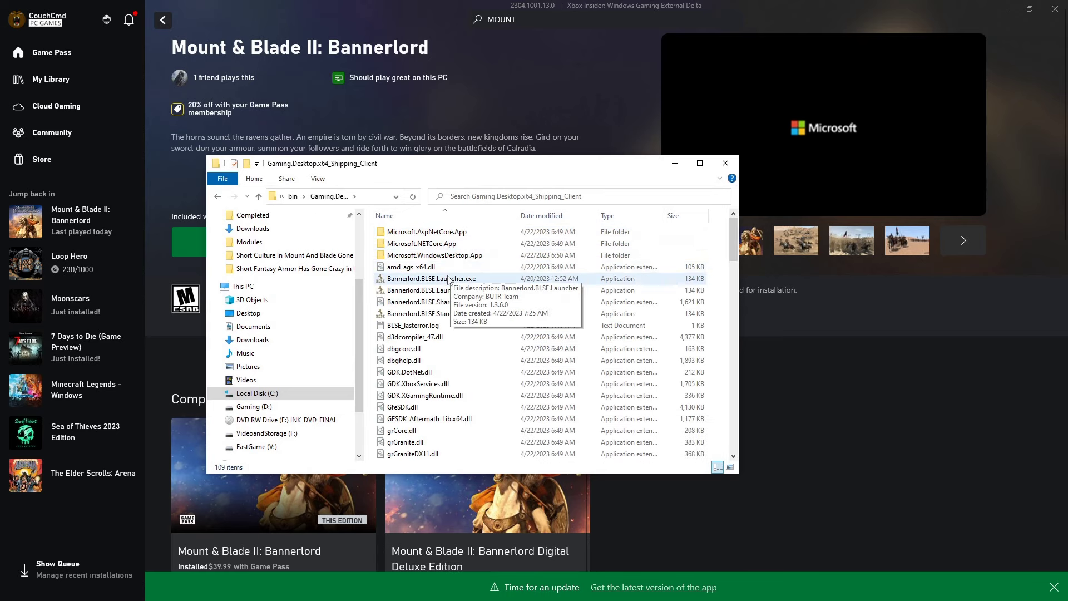
{"action": "double_click", "coordinate": [445, 278]}
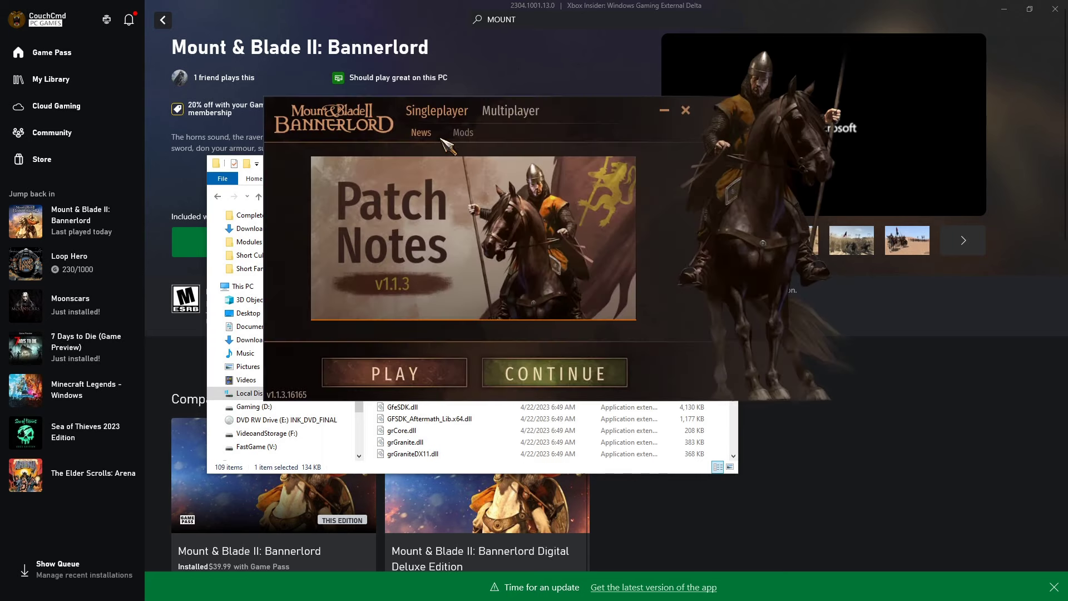
Open the launcher's singleplayer mod list and continue the saved campaign
{"action": "left_click", "coordinate": [448, 139]}
{"action": "left_click", "coordinate": [554, 375]}
{"action": "left_click", "coordinate": [617, 374]}
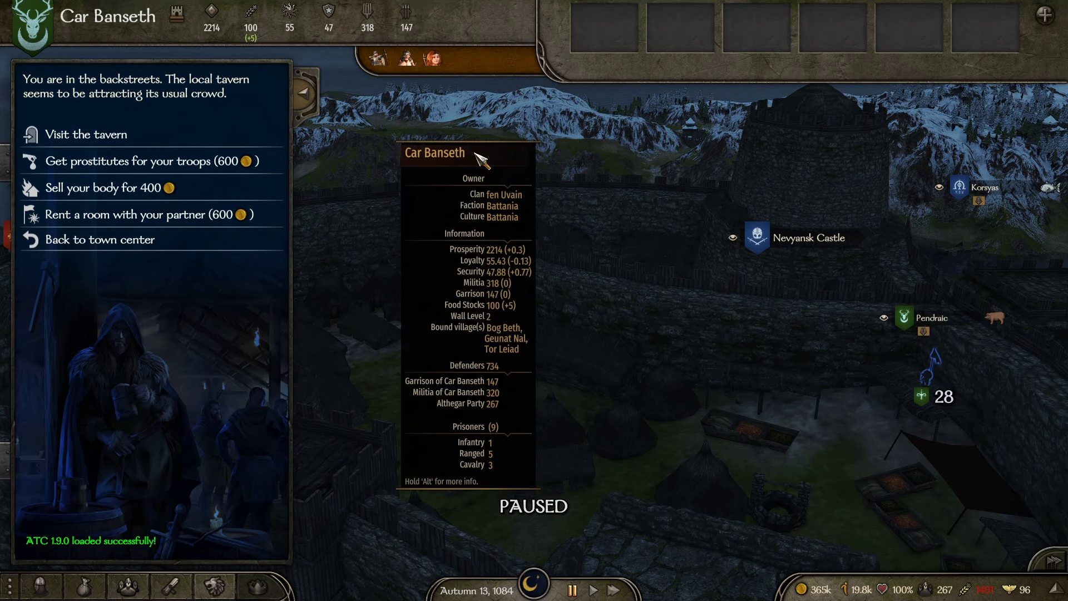
Review the character's skills and the party's troop list, and leave the party screen without changes
{"action": "key", "text": "Escape"}
{"action": "key", "text": "Escape"}
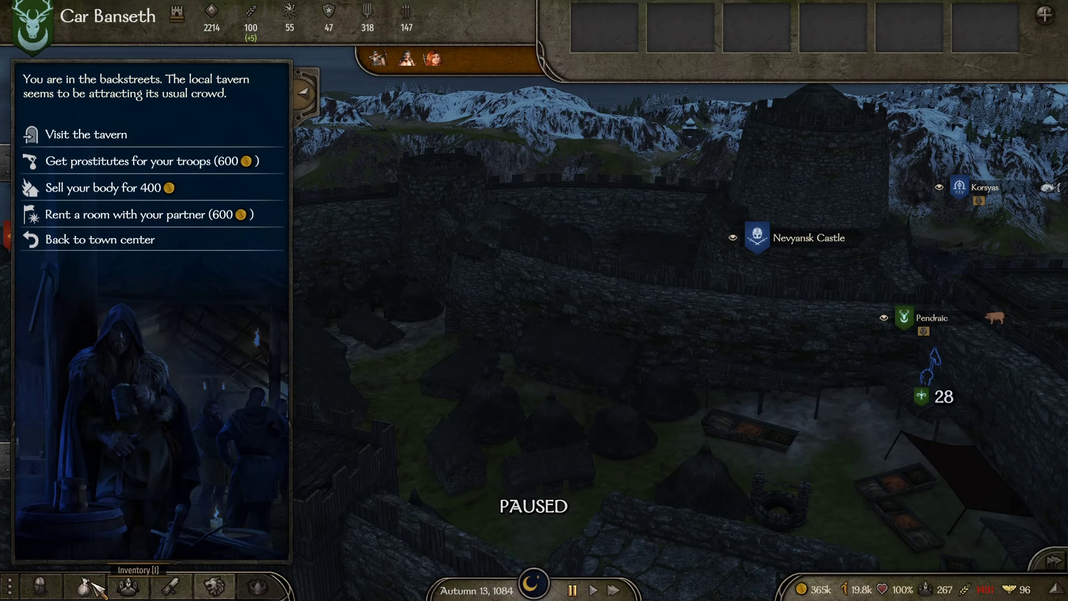
{"action": "left_click", "coordinate": [42, 585]}
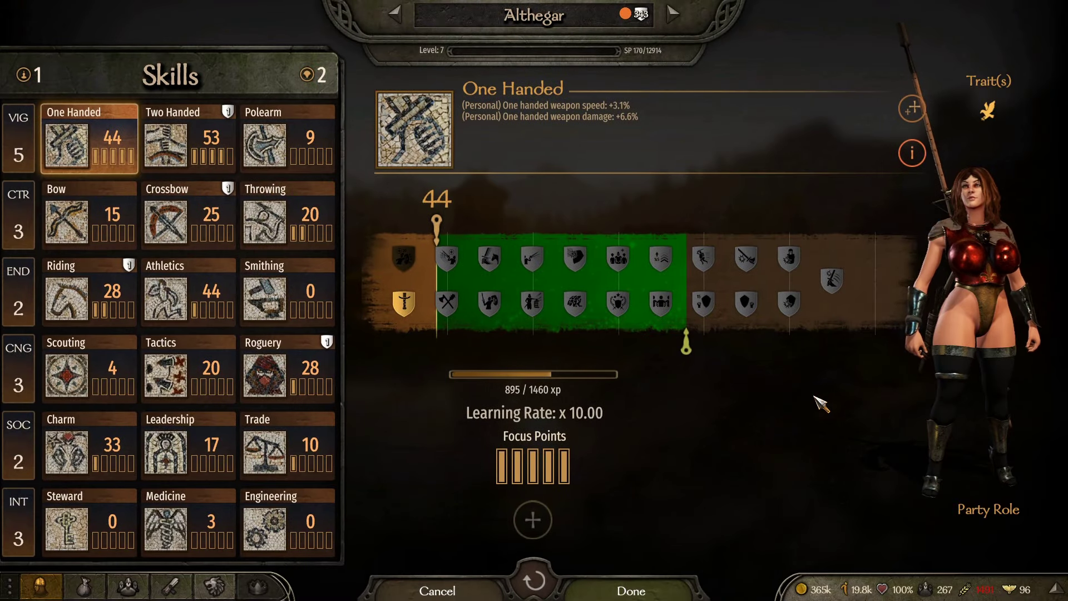
{"action": "left_click", "coordinate": [129, 587]}
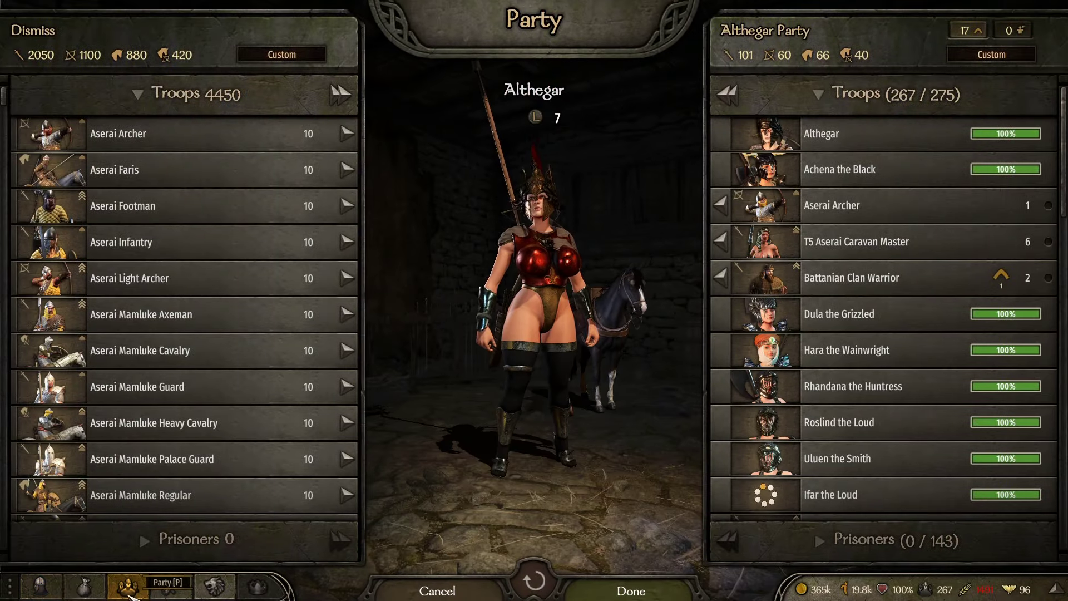
{"action": "scroll", "coordinate": [882, 417], "scroll_direction": "down", "scroll_amount": 10}
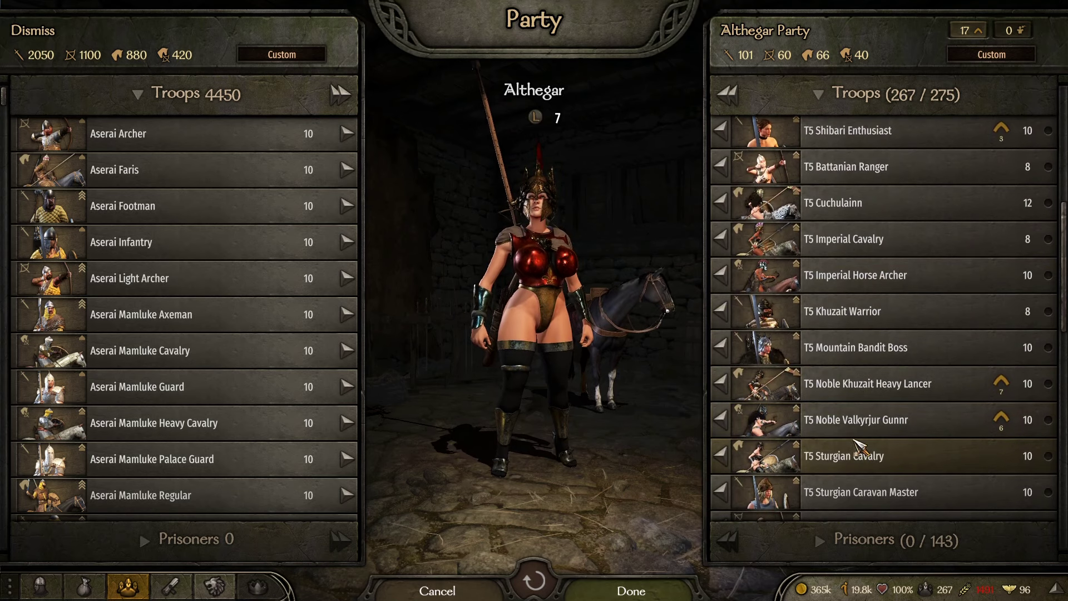
{"action": "scroll", "coordinate": [859, 451], "scroll_direction": "up", "scroll_amount": 5}
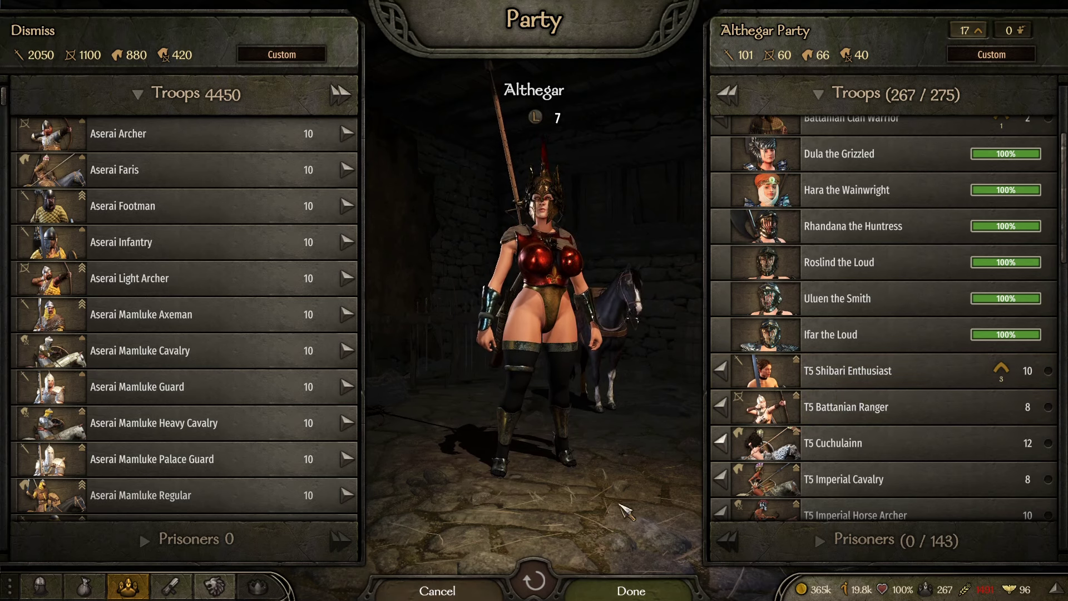
{"action": "left_click", "coordinate": [437, 591]}
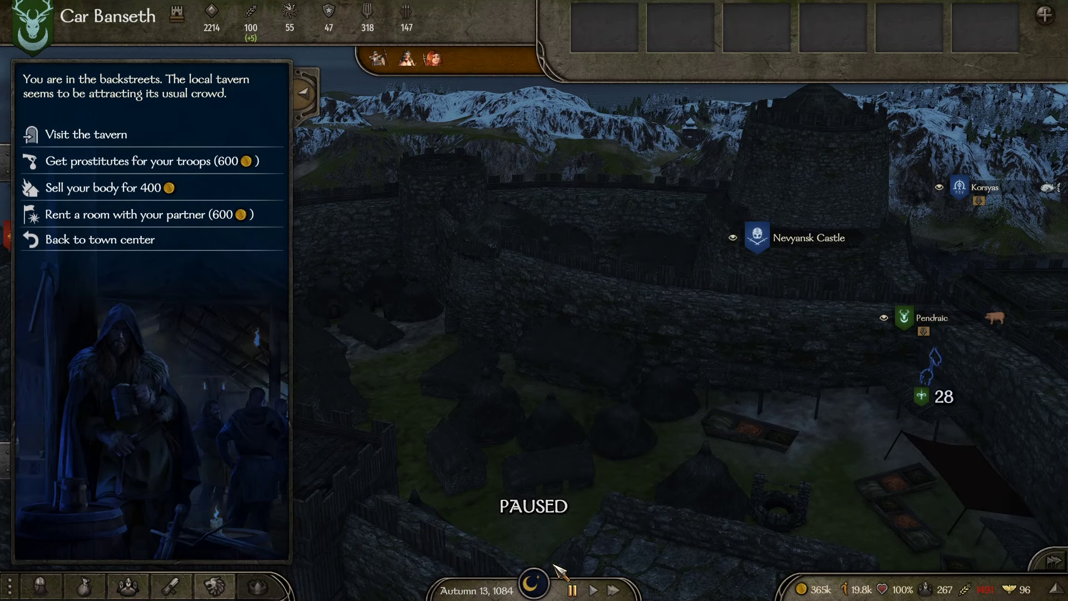
Go back to Car Banseth's town center, open the inventory and look through the town's and the party's items
{"action": "left_click", "coordinate": [117, 241]}
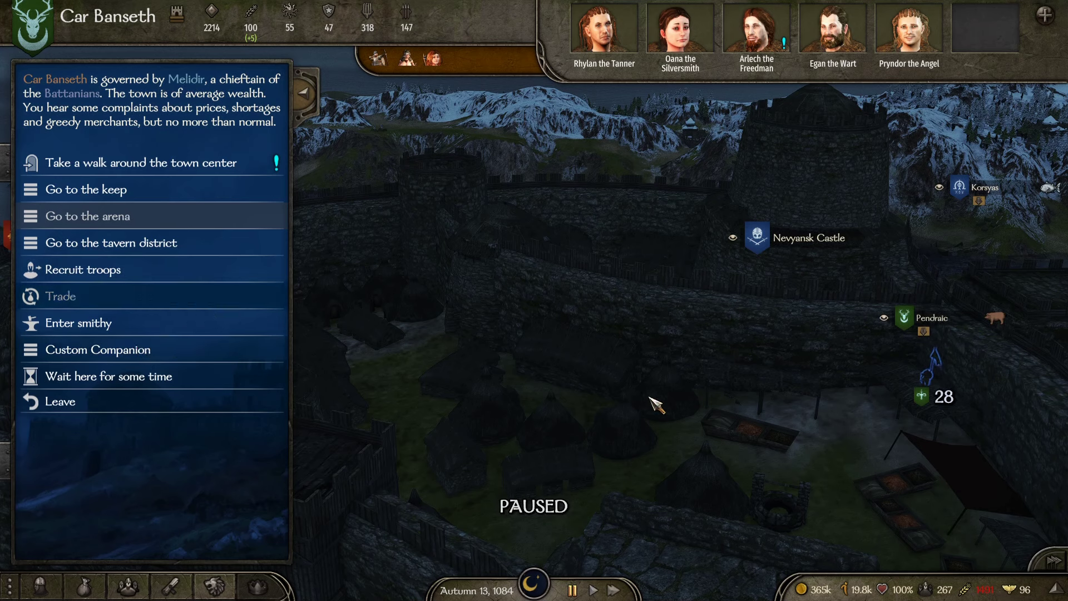
{"action": "key", "text": "i"}
{"action": "scroll", "coordinate": [278, 236], "scroll_direction": "down", "scroll_amount": 1}
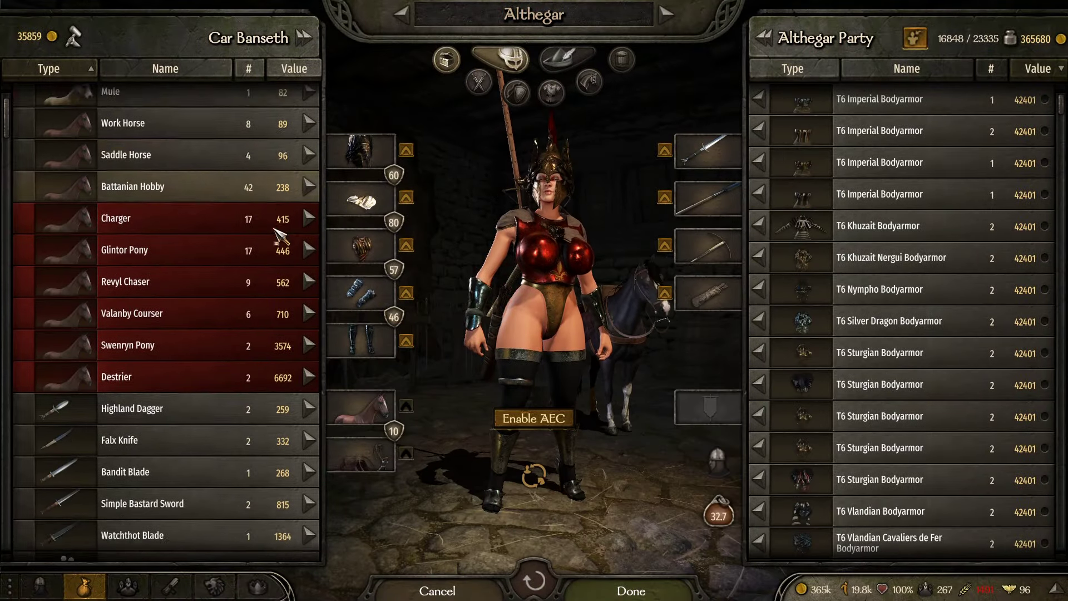
{"action": "scroll", "coordinate": [278, 237], "scroll_direction": "down", "scroll_amount": 20}
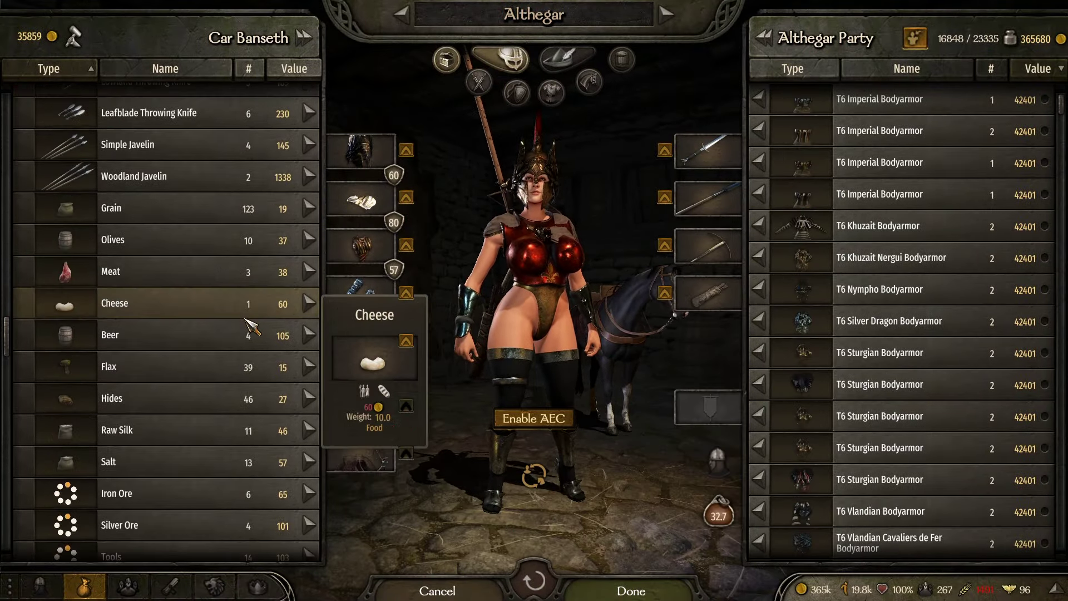
{"action": "scroll", "coordinate": [251, 326], "scroll_direction": "down", "scroll_amount": 20}
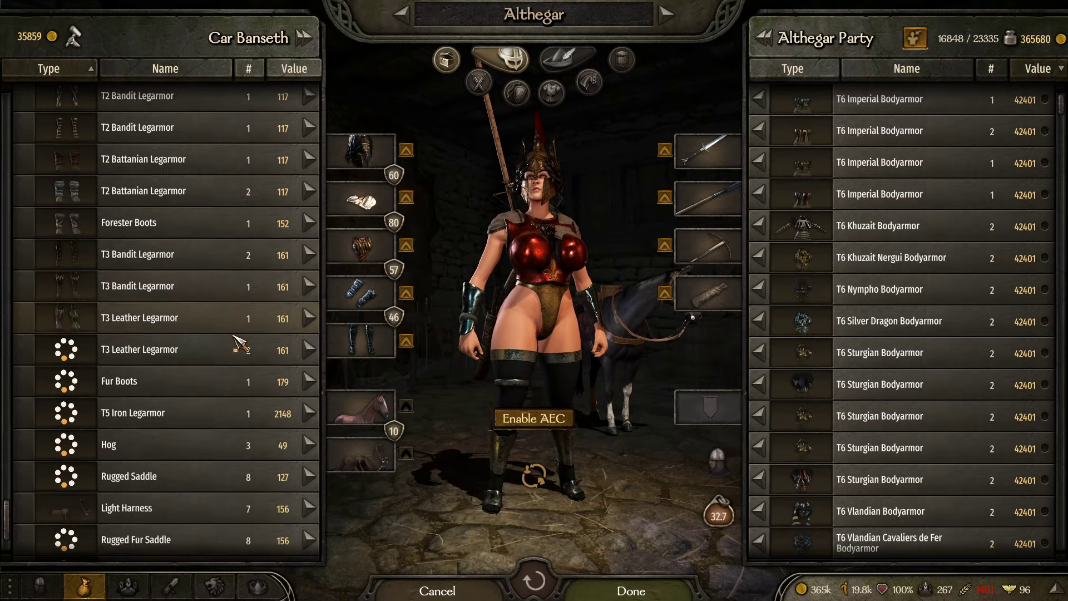
{"action": "scroll", "coordinate": [235, 336], "scroll_direction": "down", "scroll_amount": 3}
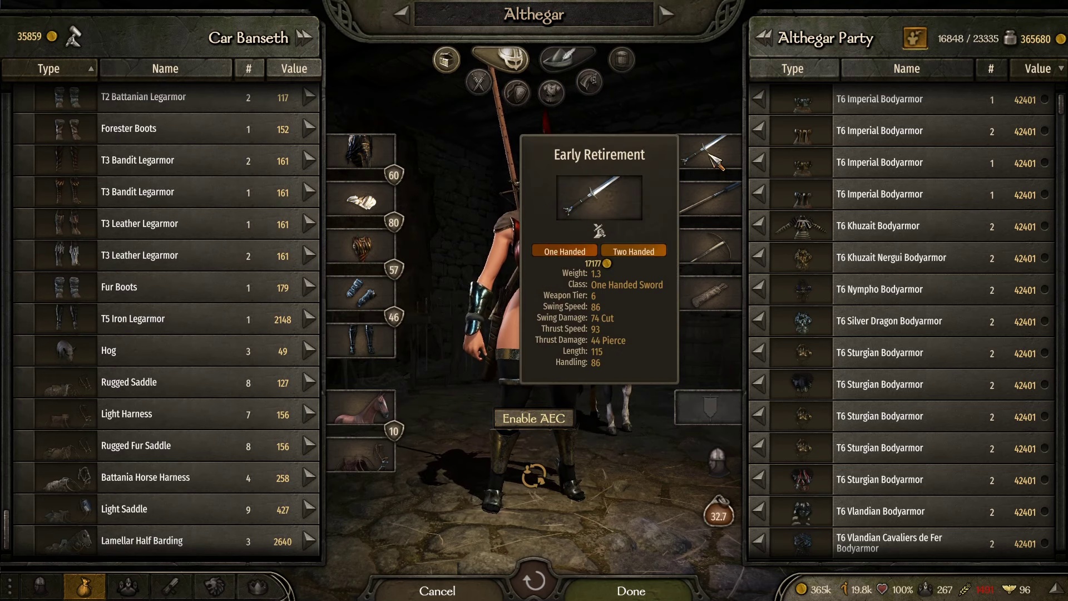
{"action": "scroll", "coordinate": [832, 279], "scroll_direction": "down", "scroll_amount": 5}
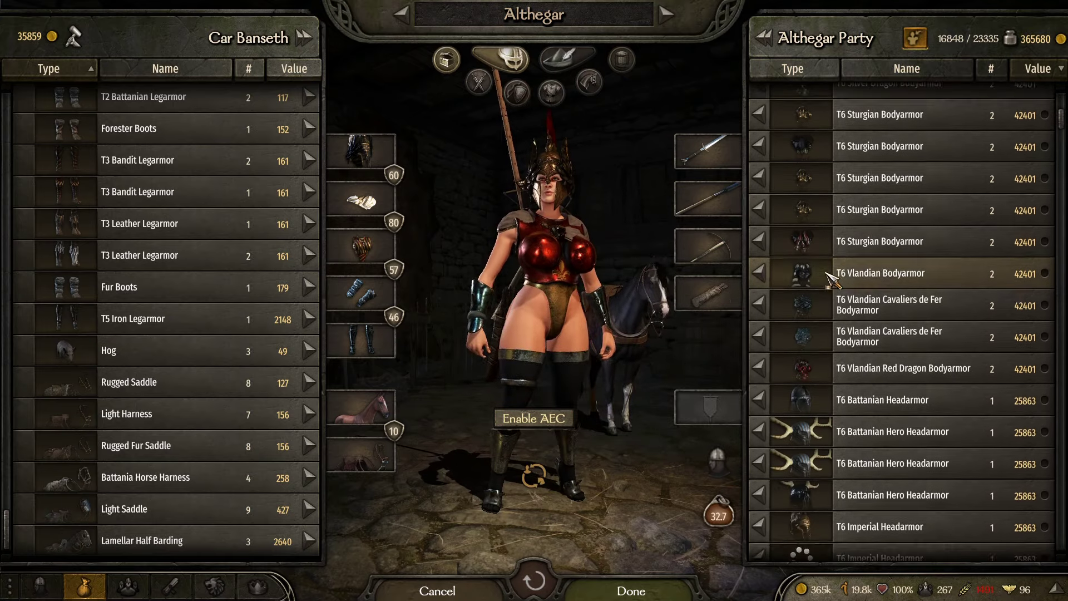
{"action": "scroll", "coordinate": [832, 278], "scroll_direction": "down", "scroll_amount": 10}
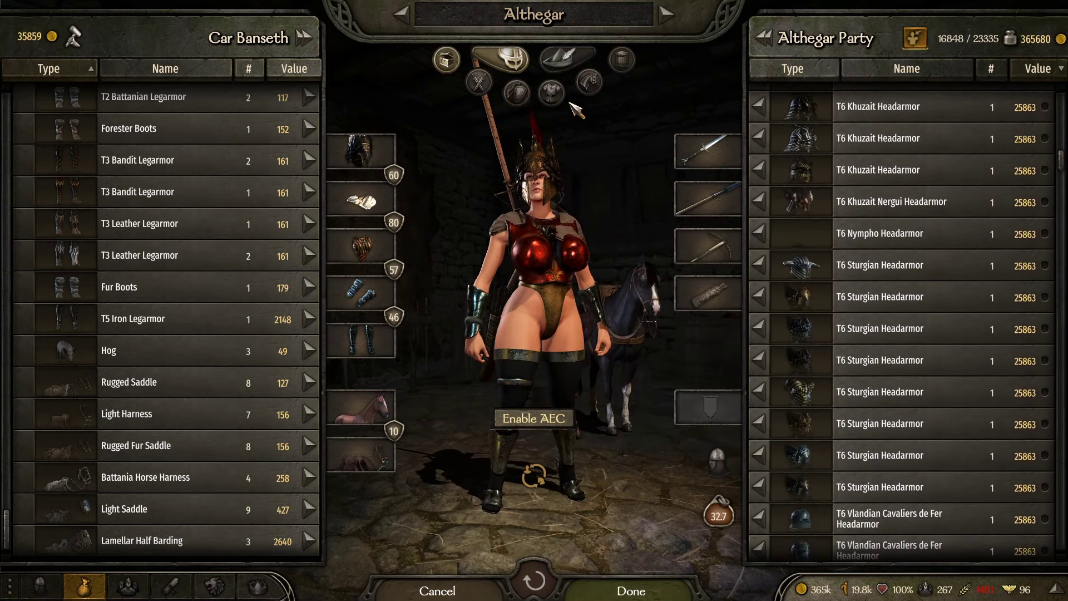
Filter the inventory to weapons, sort the party's items by ascending value and equip the Hatchet in place of Early Retirement to compare weapons
{"action": "left_click", "coordinate": [481, 85]}
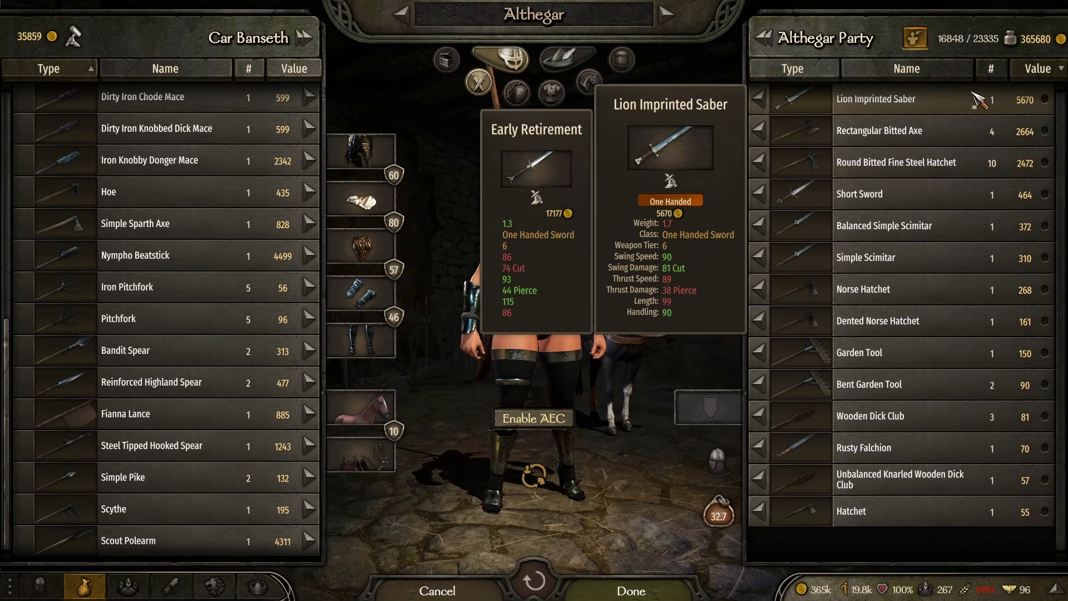
{"action": "left_click", "coordinate": [1036, 78]}
{"action": "mouse_move", "coordinate": [801, 100]}
{"action": "left_mouse_down"}
{"action": "mouse_move", "coordinate": [695, 145]}
{"action": "mouse_move", "coordinate": [707, 152]}
{"action": "left_mouse_up"}
{"action": "scroll", "coordinate": [226, 167], "scroll_direction": "up", "scroll_amount": 5}
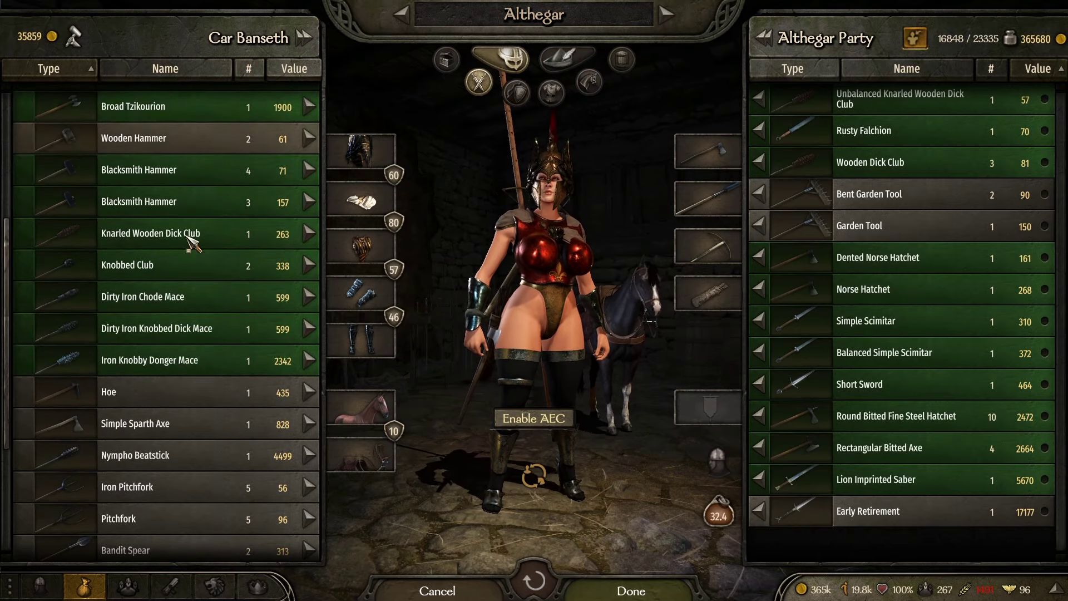
{"action": "scroll", "coordinate": [223, 239], "scroll_direction": "up", "scroll_amount": 4}
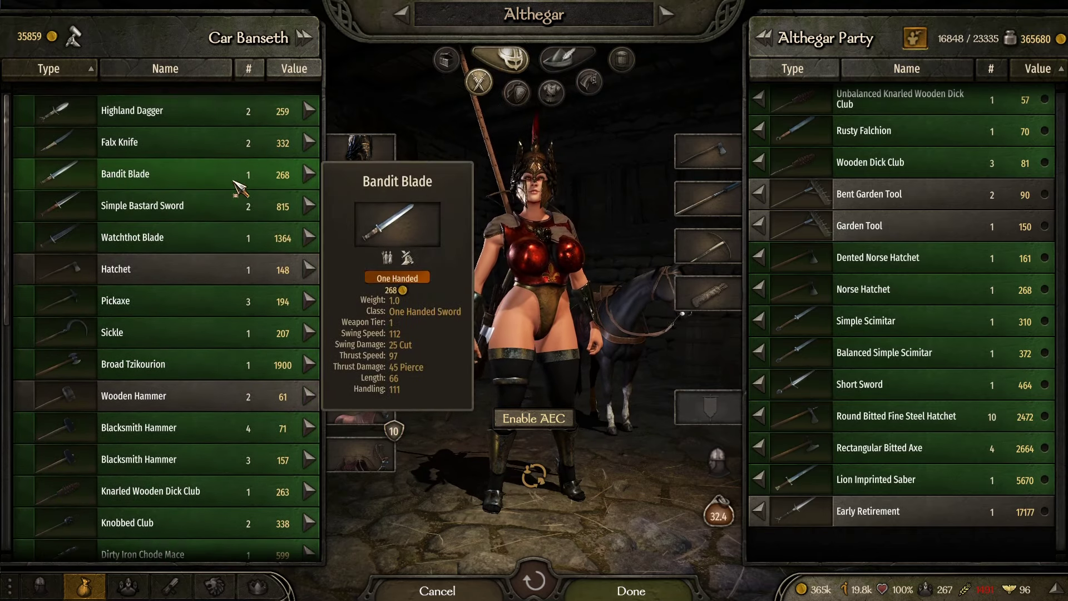